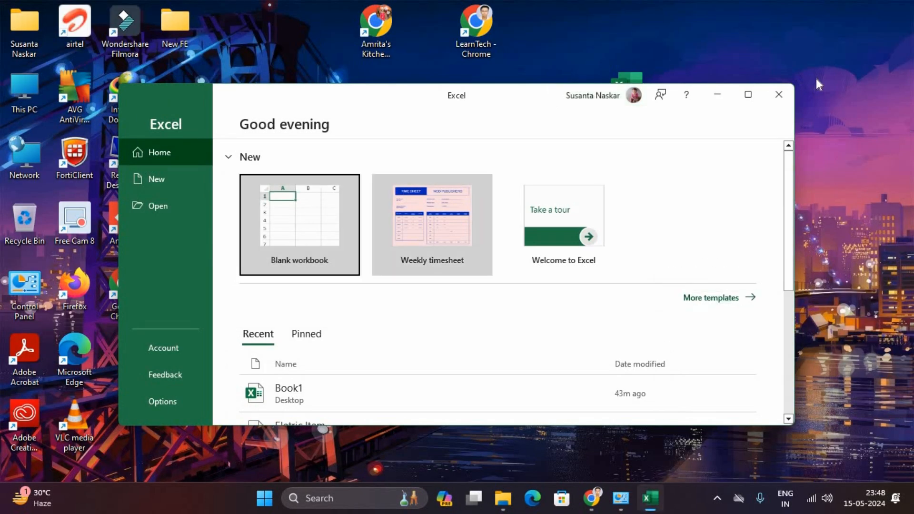
- Maximize the Excel start window and close it
click(748, 96)
click(898, 10)
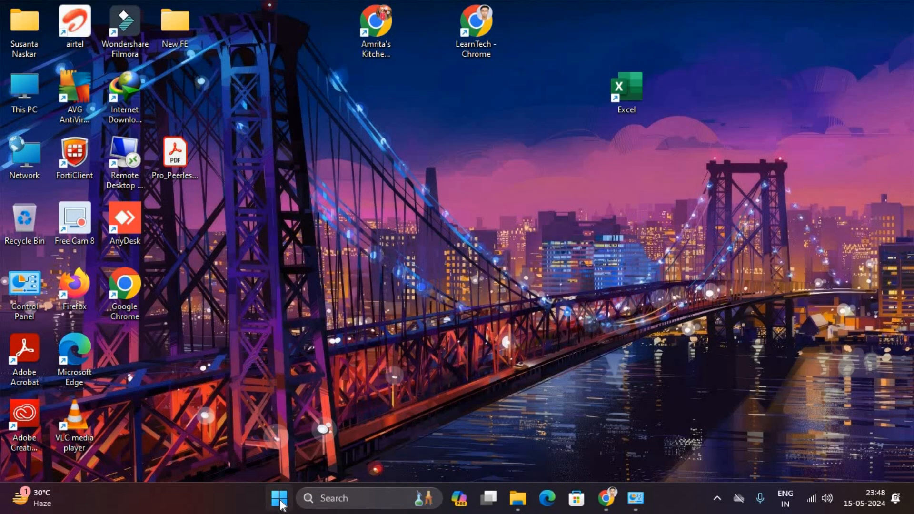
- Launch Excel from the alphabetical list of all installed apps and close its window
click(279, 498)
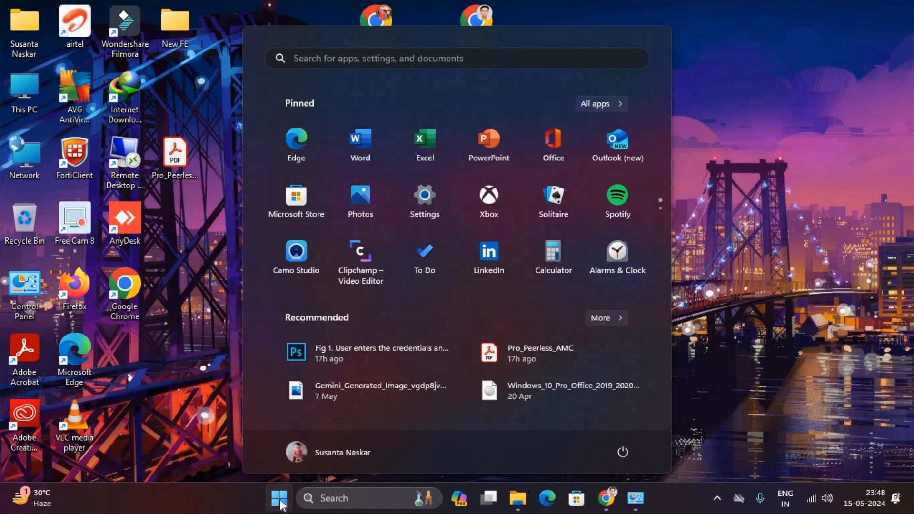
click(281, 504)
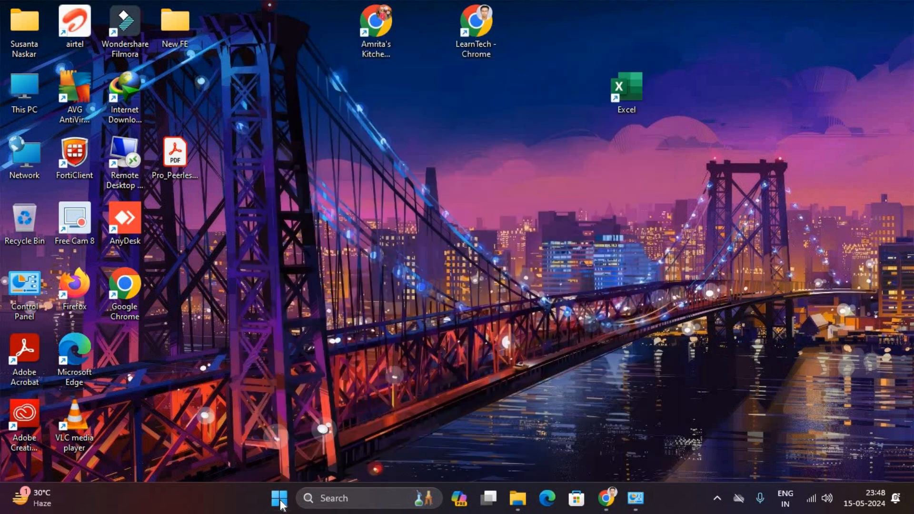
click(281, 504)
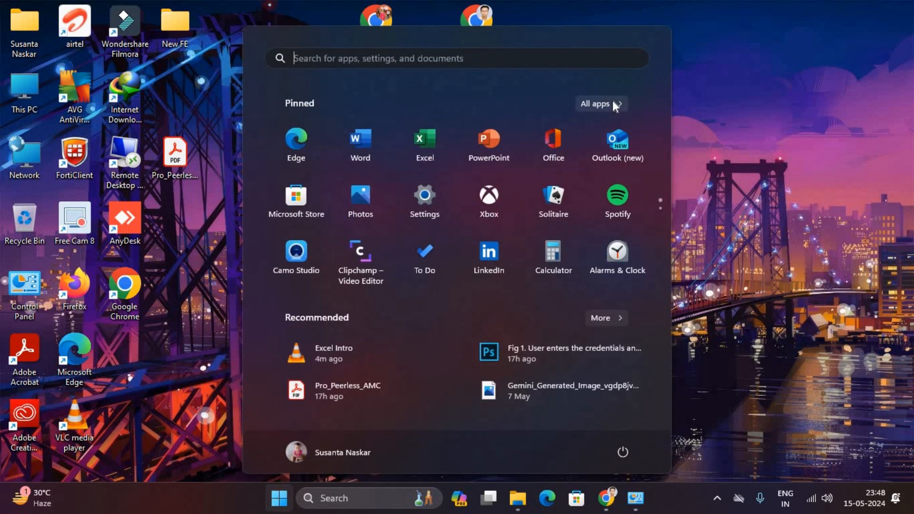
click(614, 104)
drag(667, 143, 670, 384)
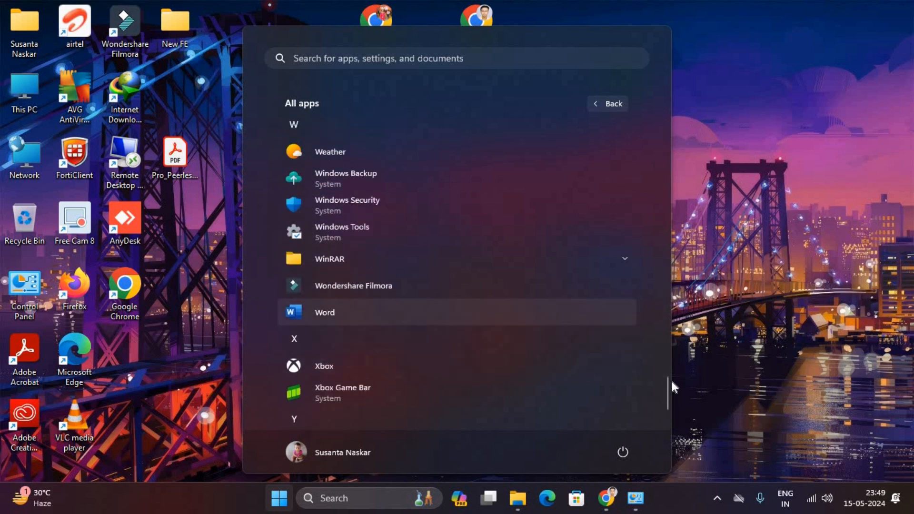
drag(669, 394, 666, 185)
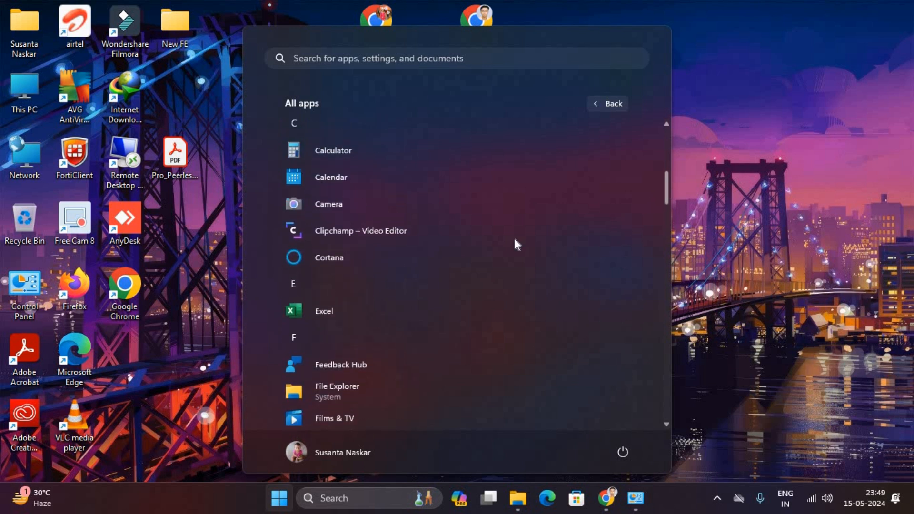
click(330, 311)
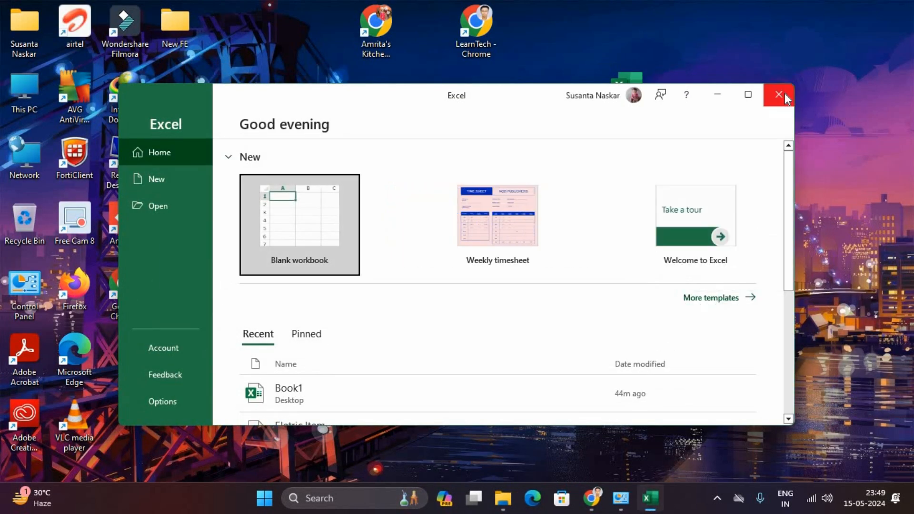
click(784, 95)
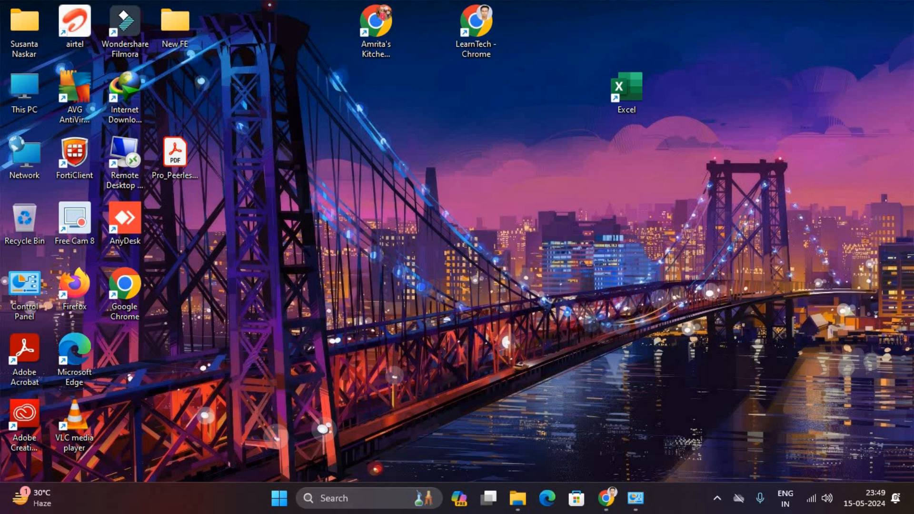
- Search Windows for "excel", launch the Excel app from the results and close its window
click(352, 500)
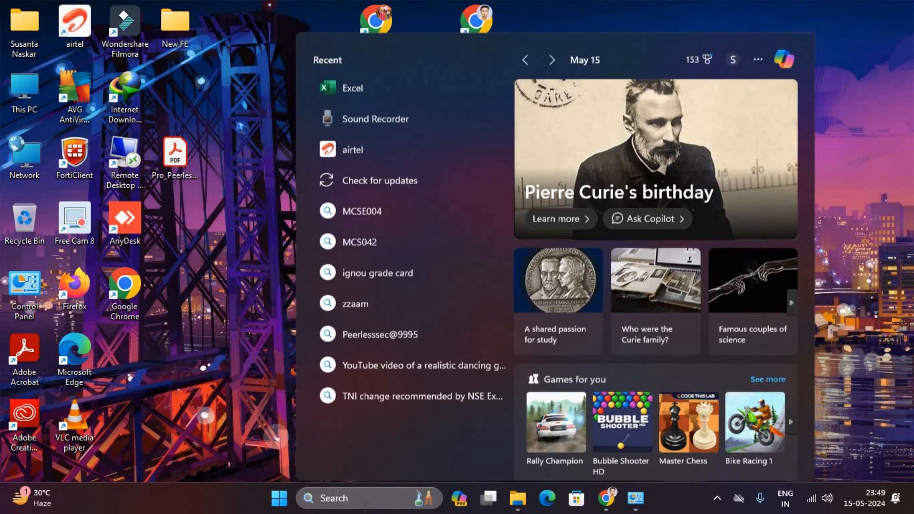
click(231, 412)
click(368, 506)
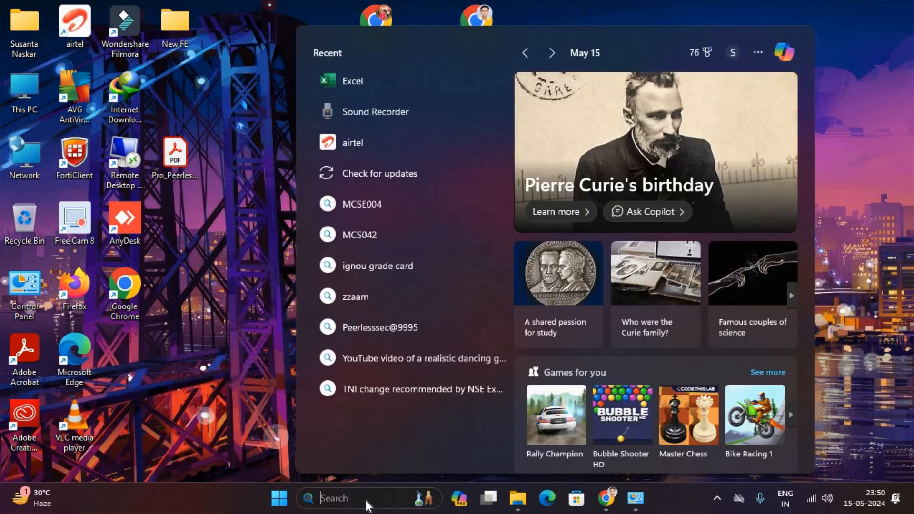
text(excel)
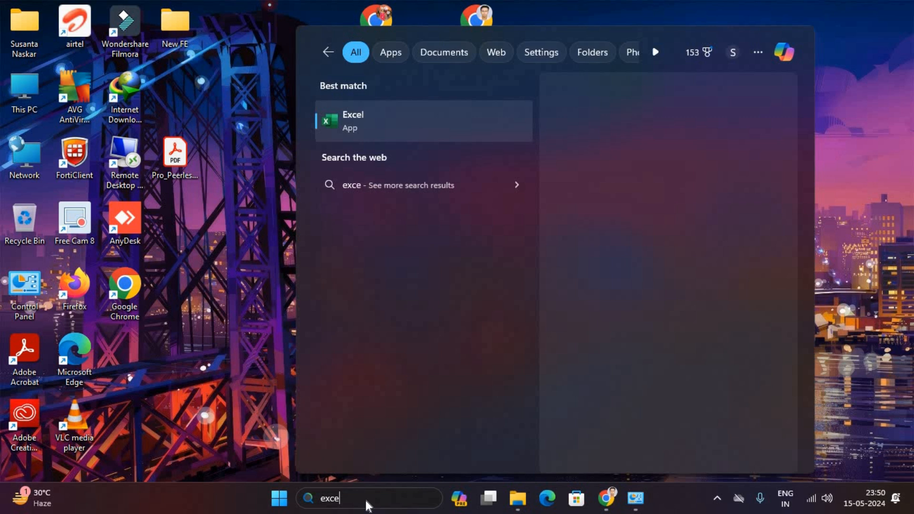
click(404, 123)
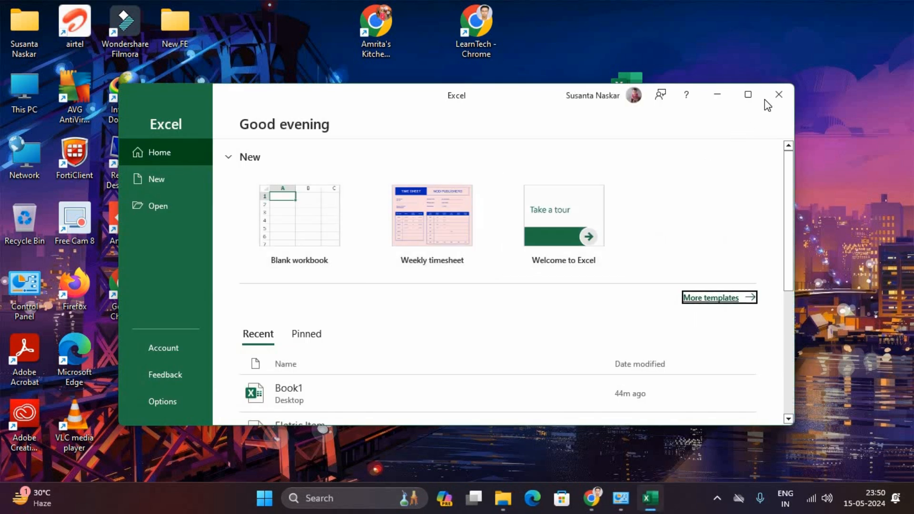
click(778, 95)
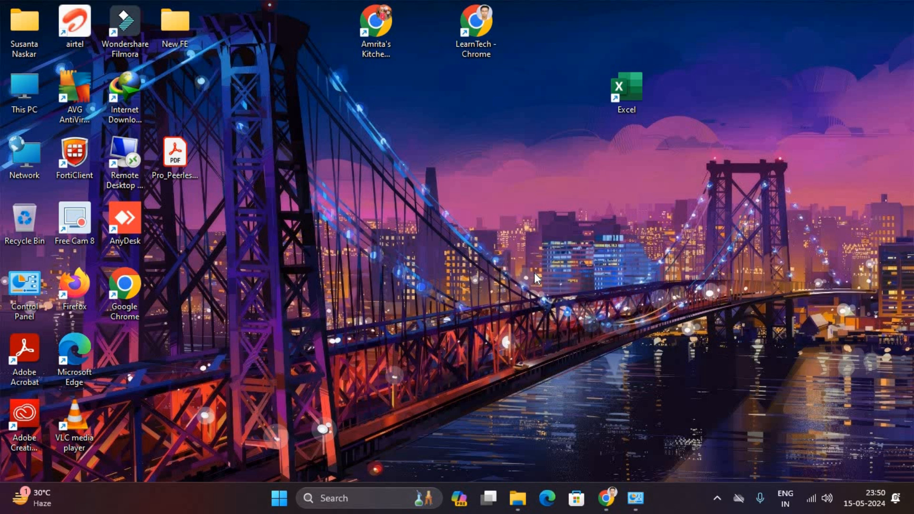
- Launch Excel by running the command "excel" in the Run dialog and maximize its window
key(super+r)
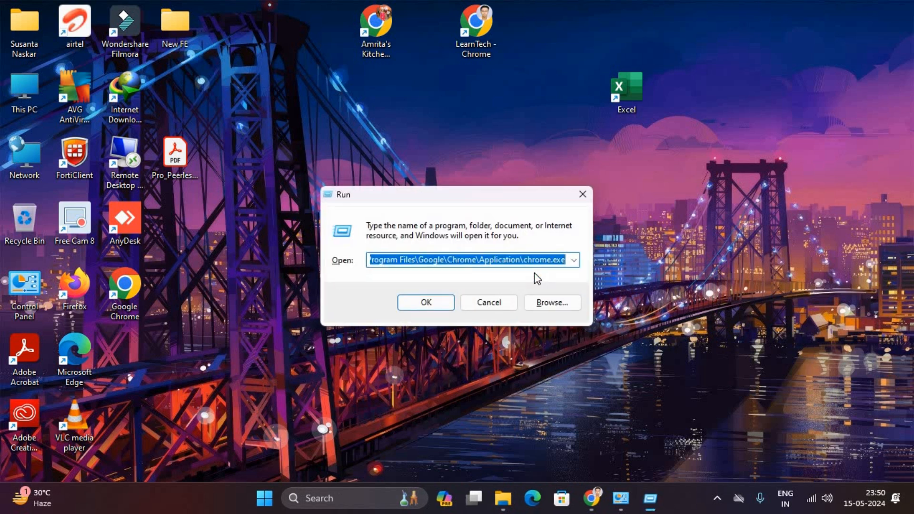
click(507, 301)
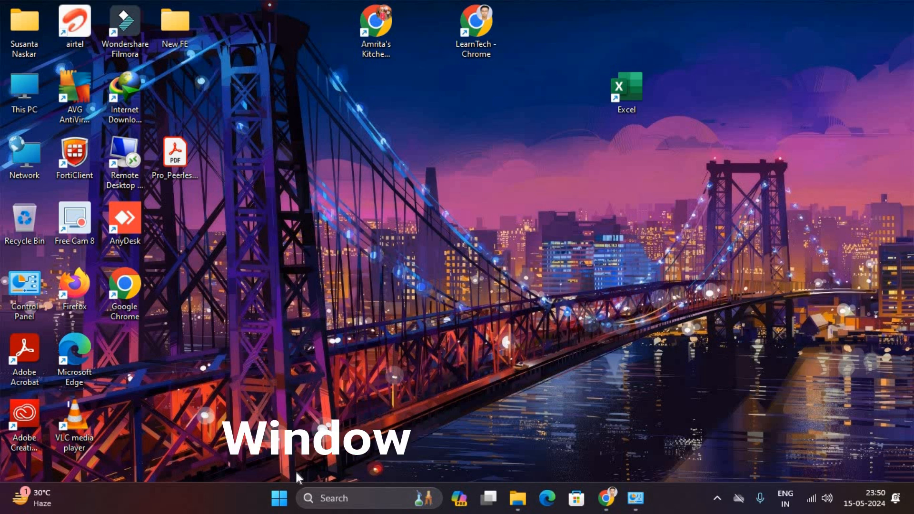
key(super+r)
drag(480, 202, 464, 312)
text(excel)
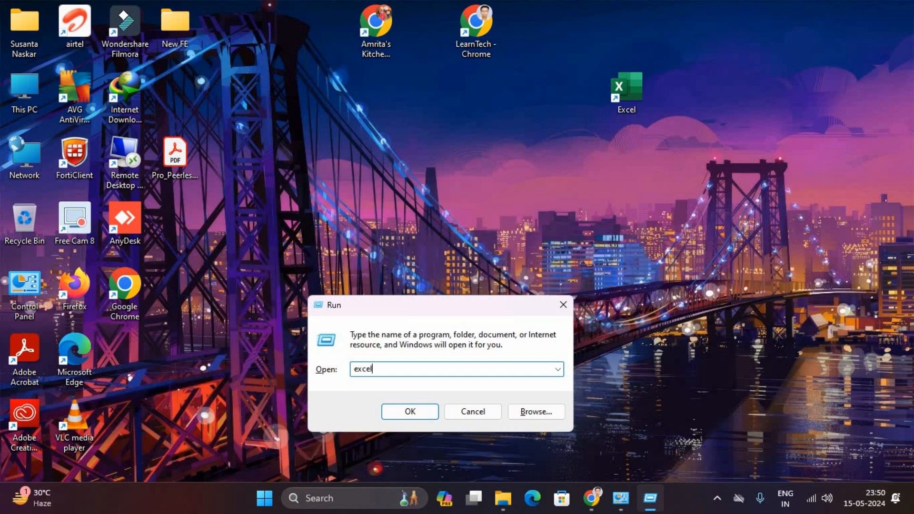
key(Return)
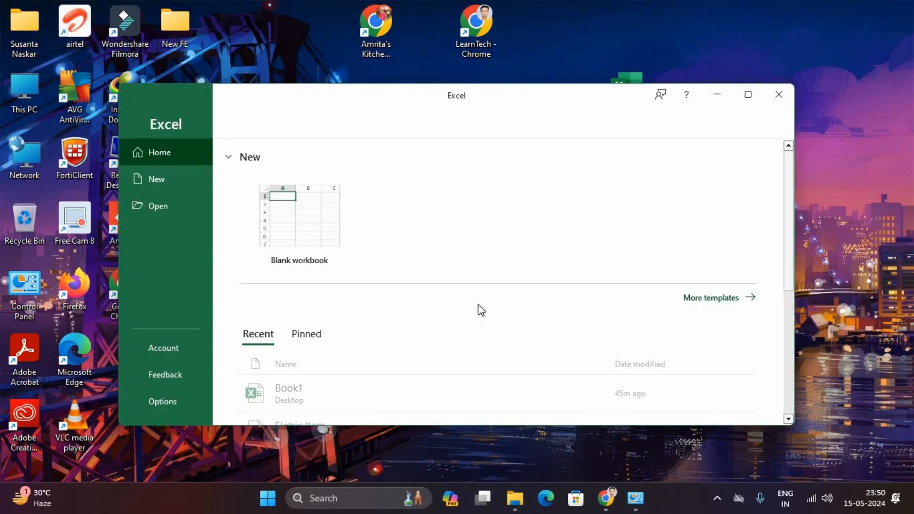
click(747, 93)
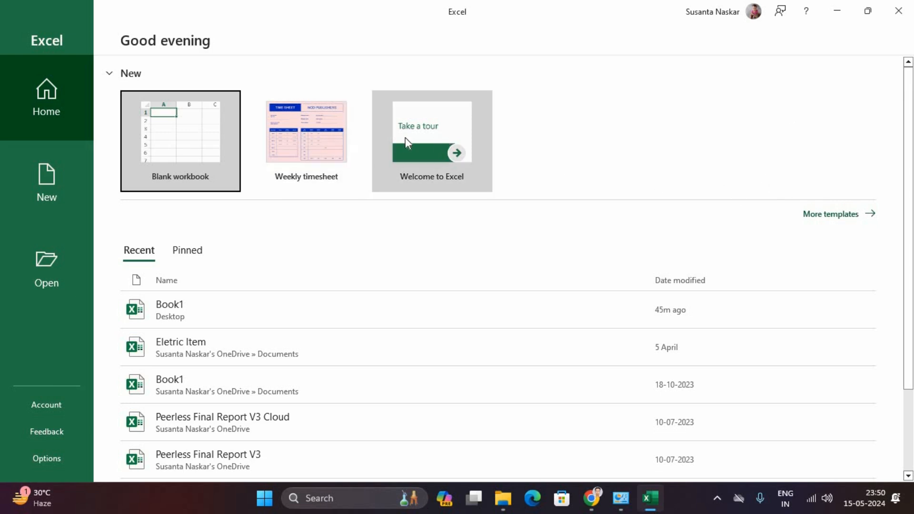
- Browse Excel's online templates in the Business and Personal categories
click(848, 218)
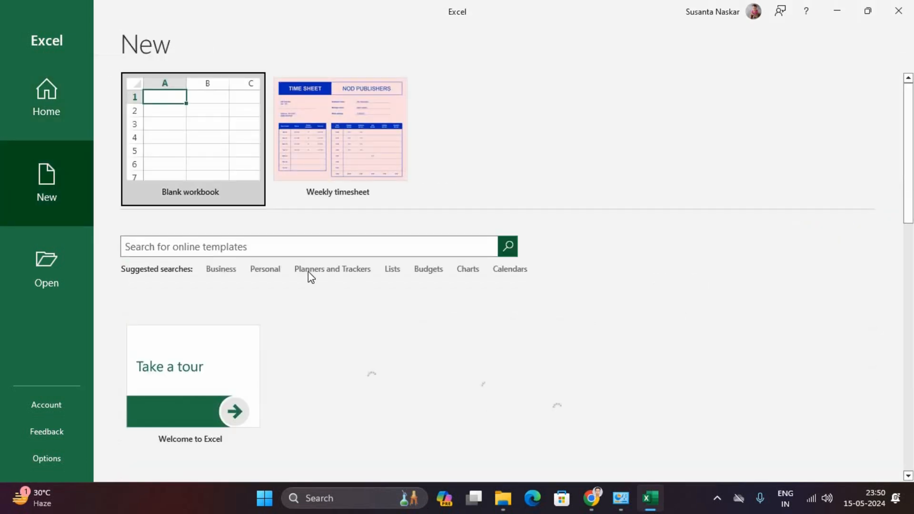
click(223, 269)
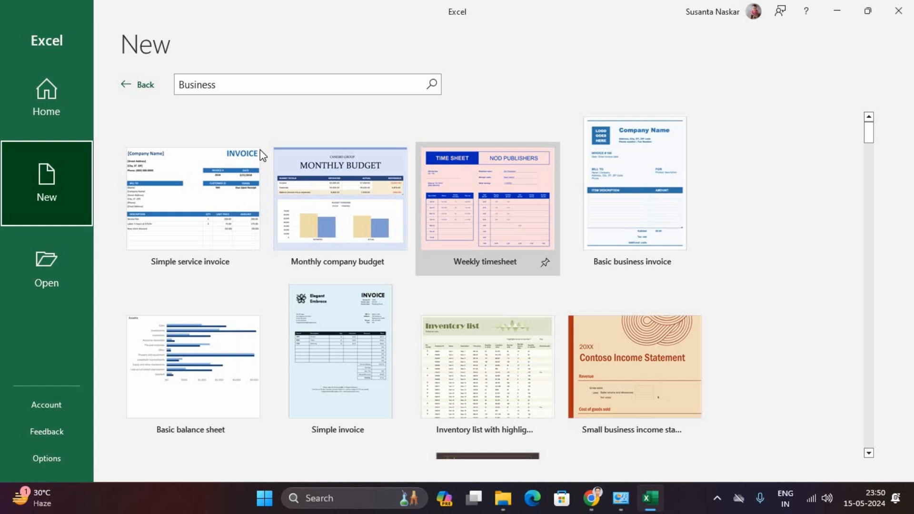
click(138, 85)
click(273, 274)
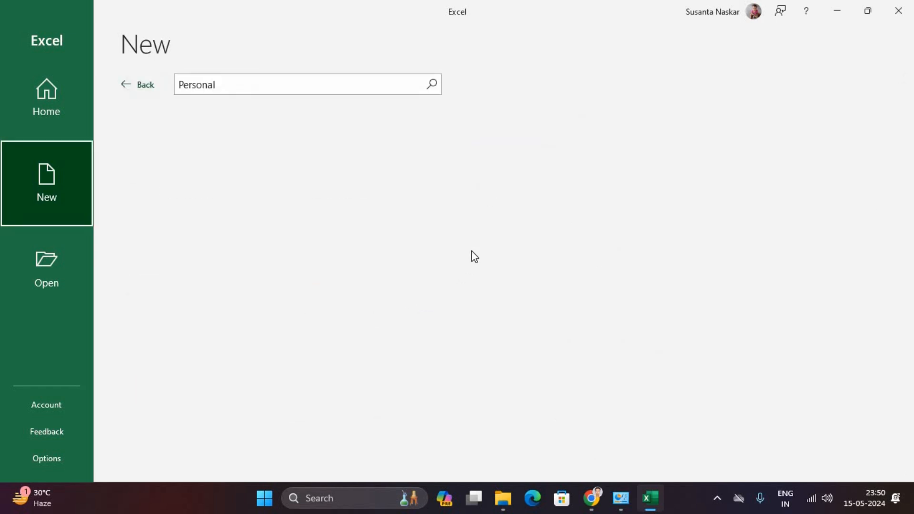
click(124, 84)
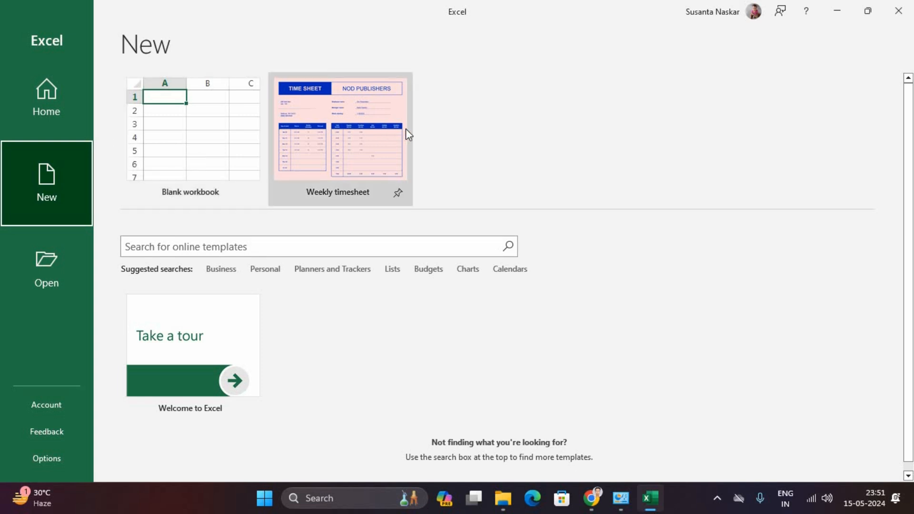
- Create a blank workbook and dismiss the Office license notice
click(192, 148)
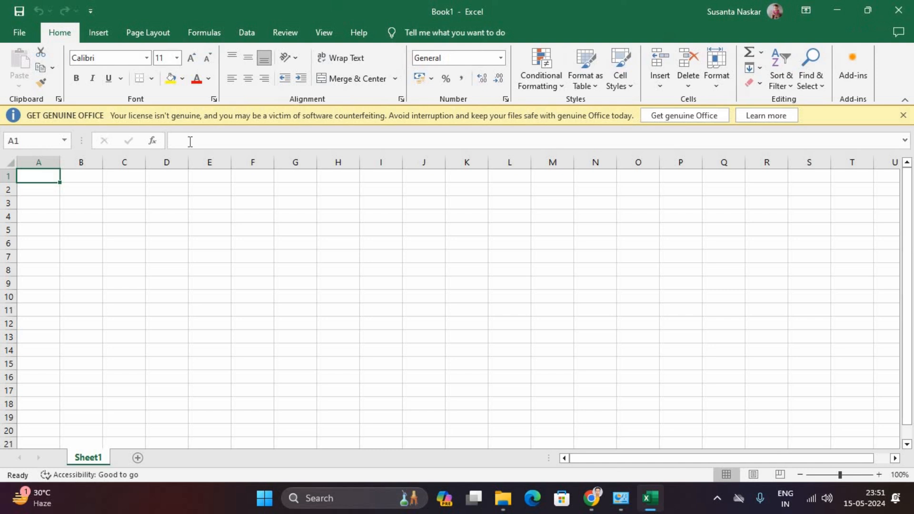
click(903, 115)
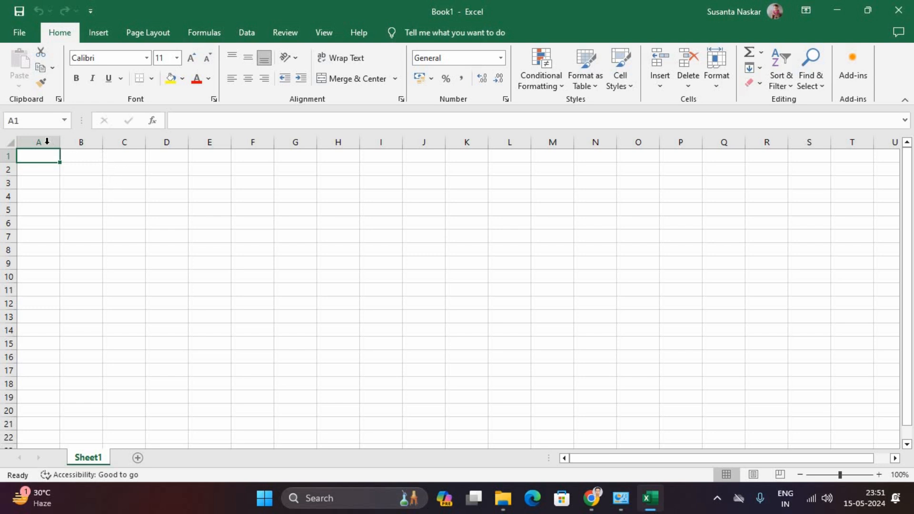
- Highlight the cell range C3:S19 on the empty sheet and clear it by selecting cell B3
drag(125, 183, 424, 263)
drag(512, 293, 811, 397)
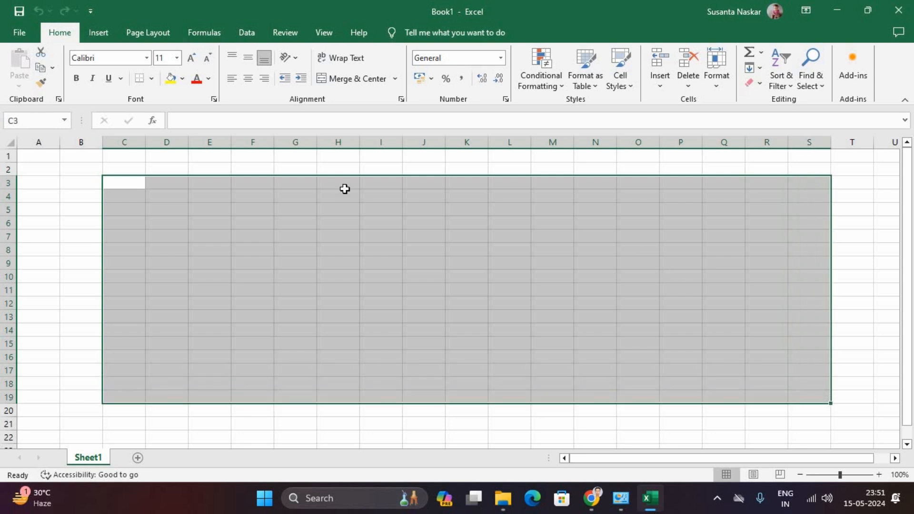
click(75, 182)
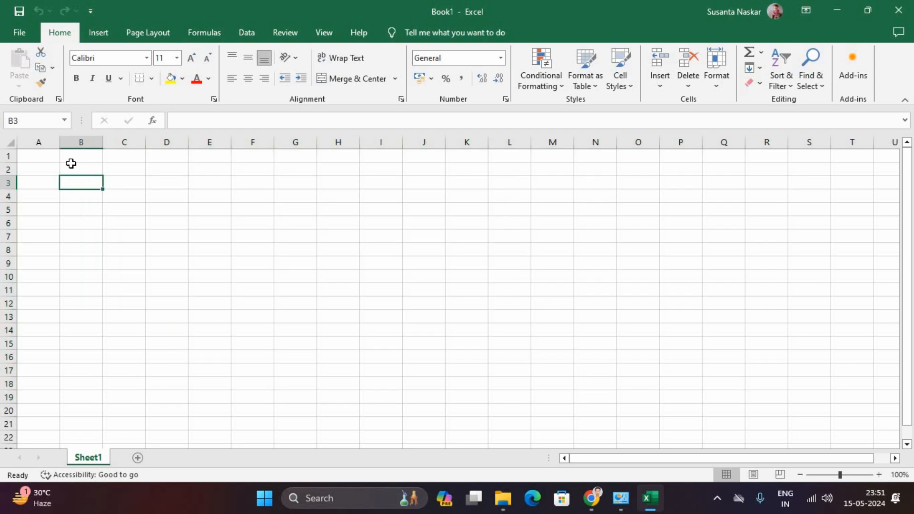
- Select columns A, B and C one at a time, followed by rows 1, 3, 5 and 7, ending on cell G11
click(44, 142)
click(78, 142)
click(128, 141)
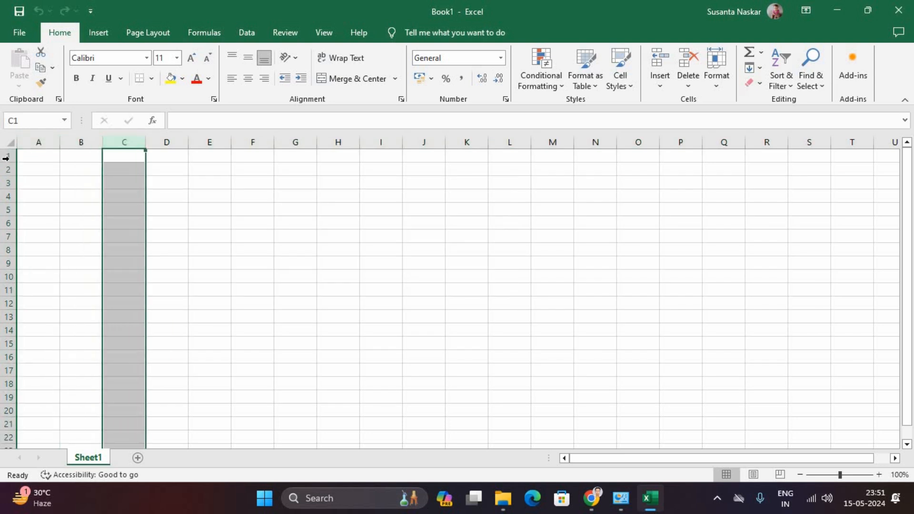
click(8, 155)
click(7, 182)
click(8, 209)
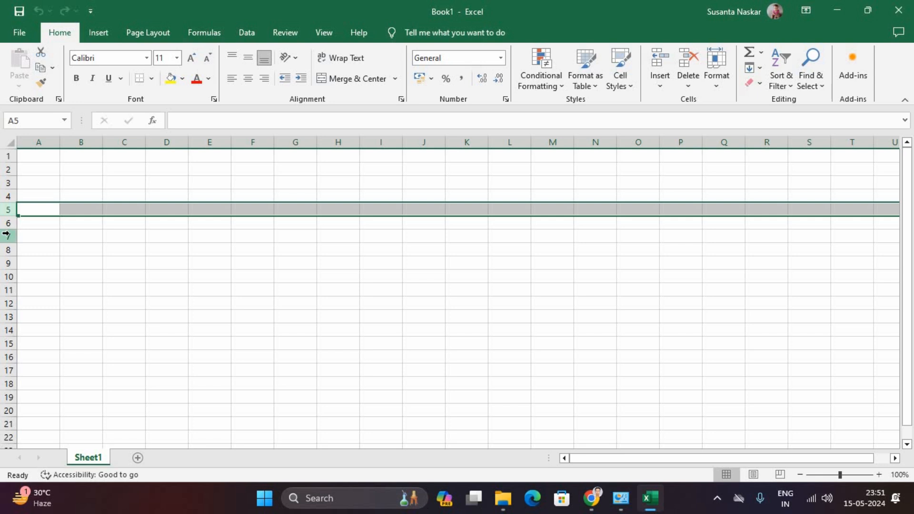
click(8, 236)
click(296, 293)
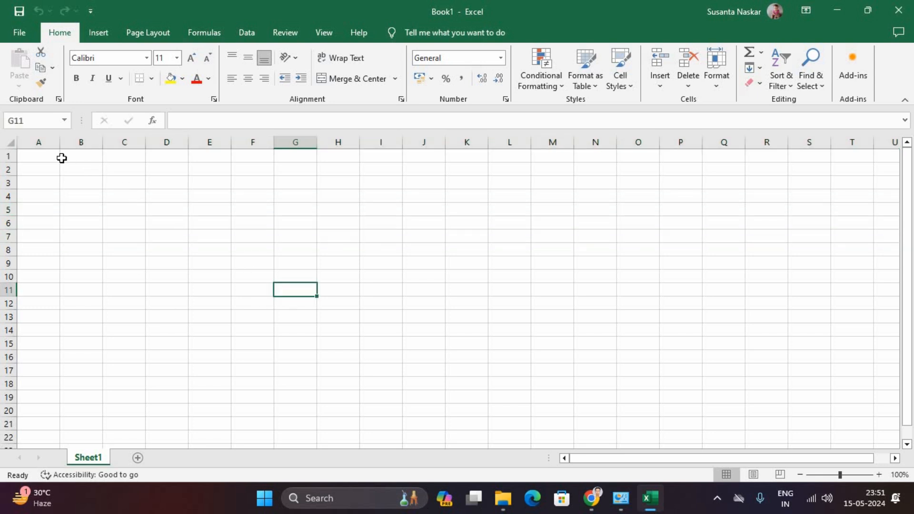
- Select columns A through E individually, one after another
click(42, 143)
click(81, 143)
click(124, 142)
click(167, 142)
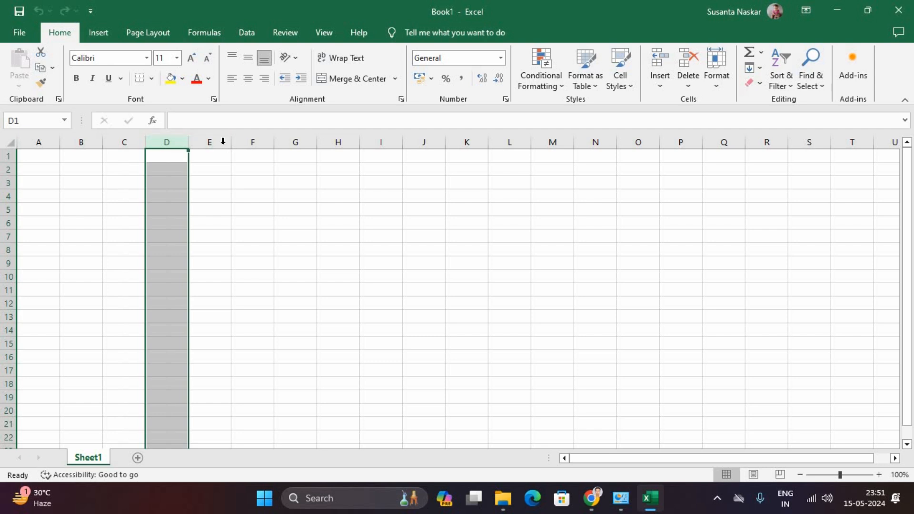
click(223, 142)
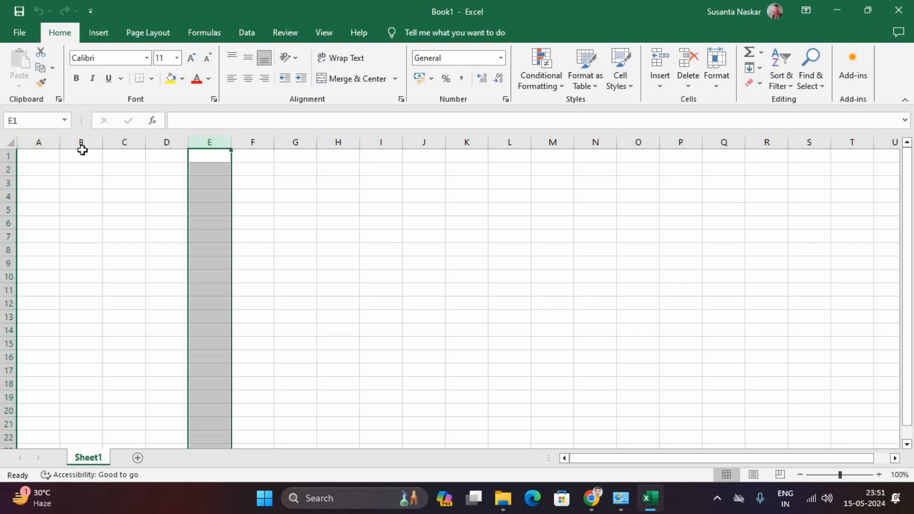
- Select the entire columns A, B and C of the empty sheet, one after another
click(46, 139)
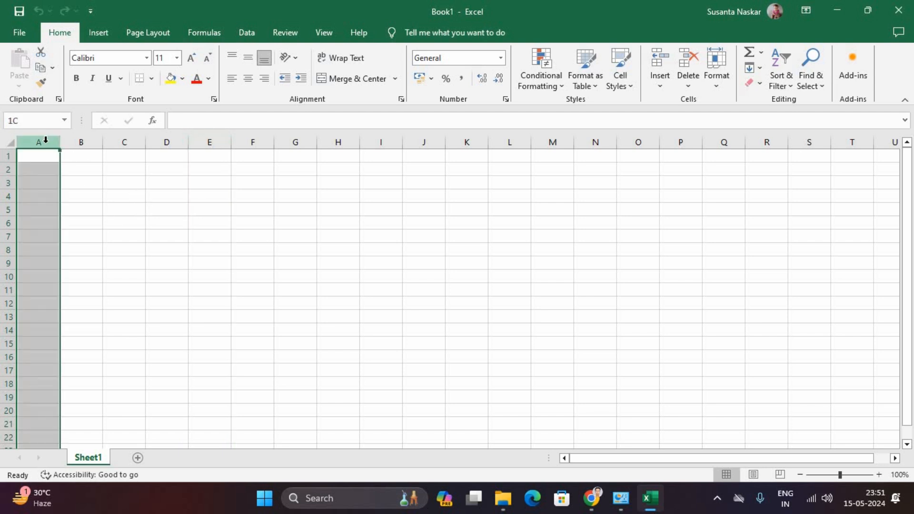
click(88, 140)
click(131, 140)
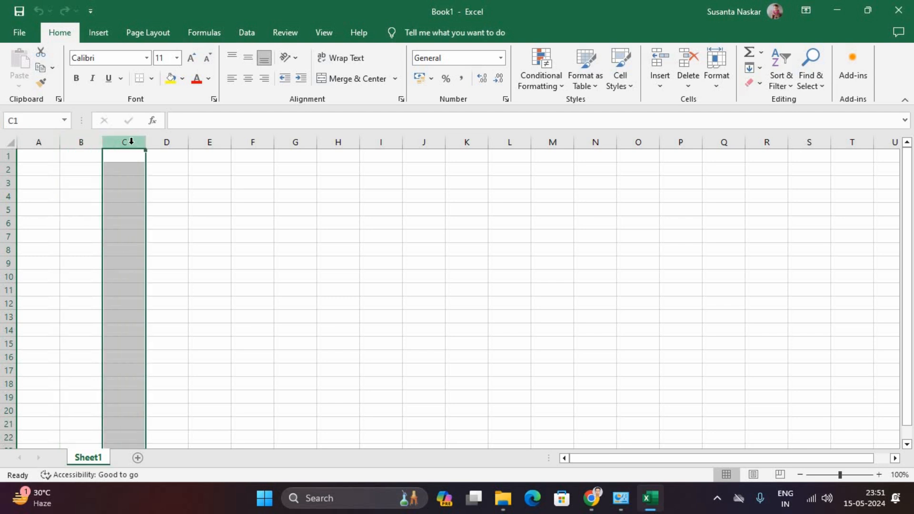
- Select rows 2, 3, 4 and 5 individually, and clear the row highlight by selecting cell A3
click(8, 167)
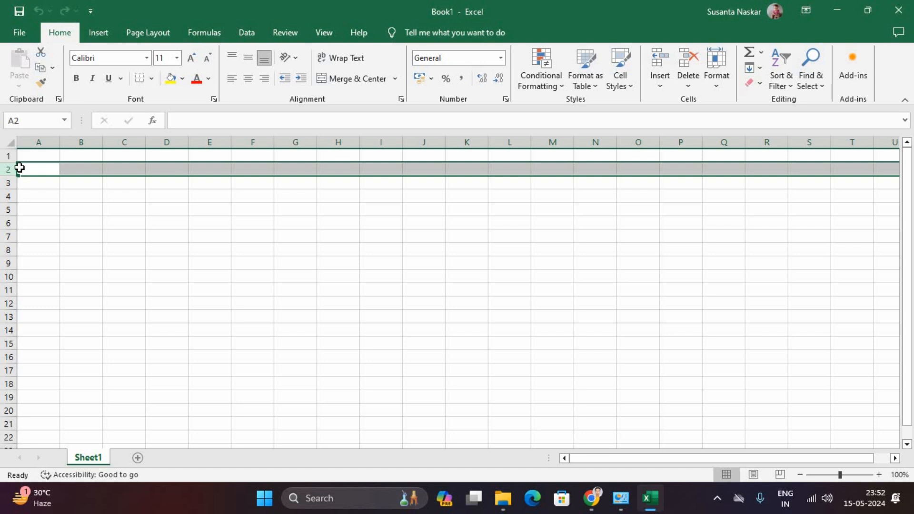
click(8, 184)
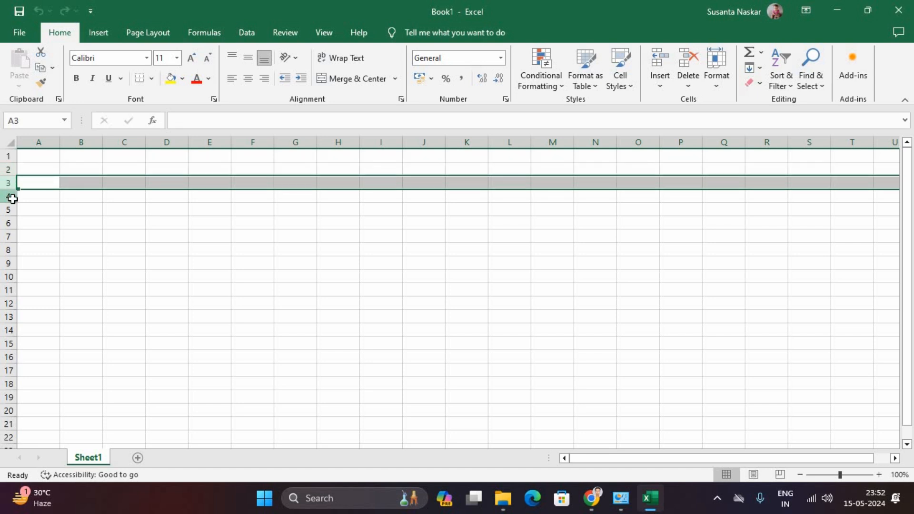
click(8, 196)
click(4, 212)
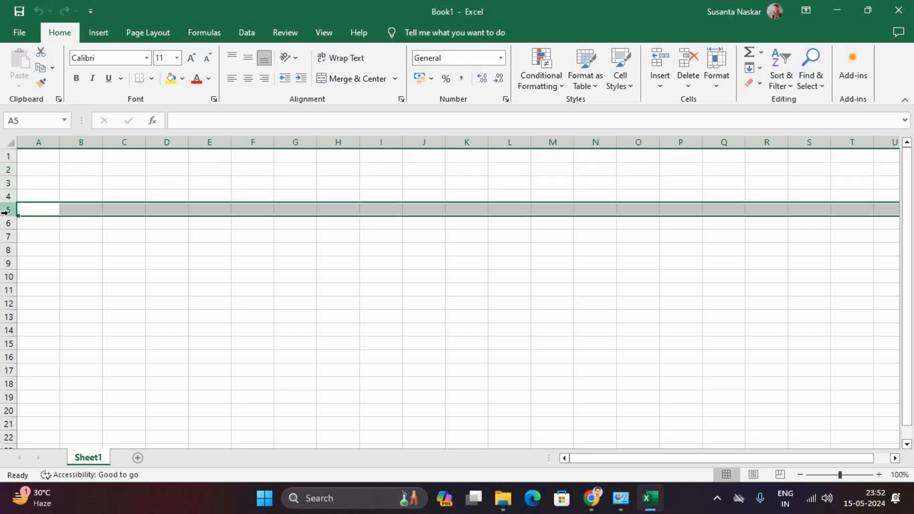
click(43, 186)
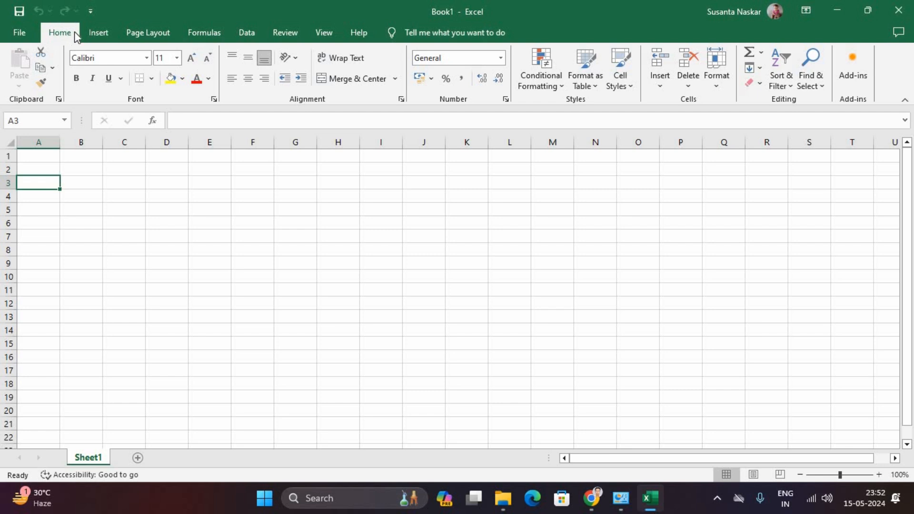
- Look through the Insert, Page Layout, Formulas, Data, Review and View command sets and return in reverse order to the Home commands
click(95, 32)
click(174, 30)
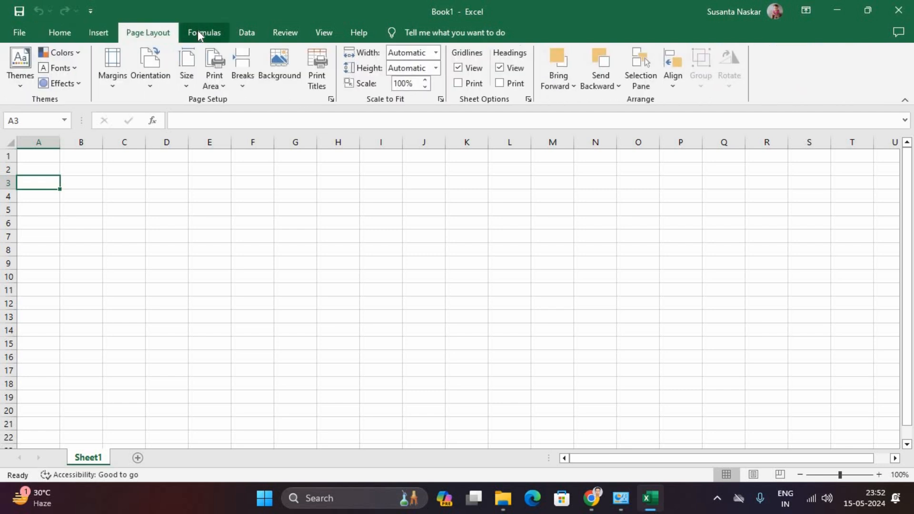
click(199, 33)
click(244, 34)
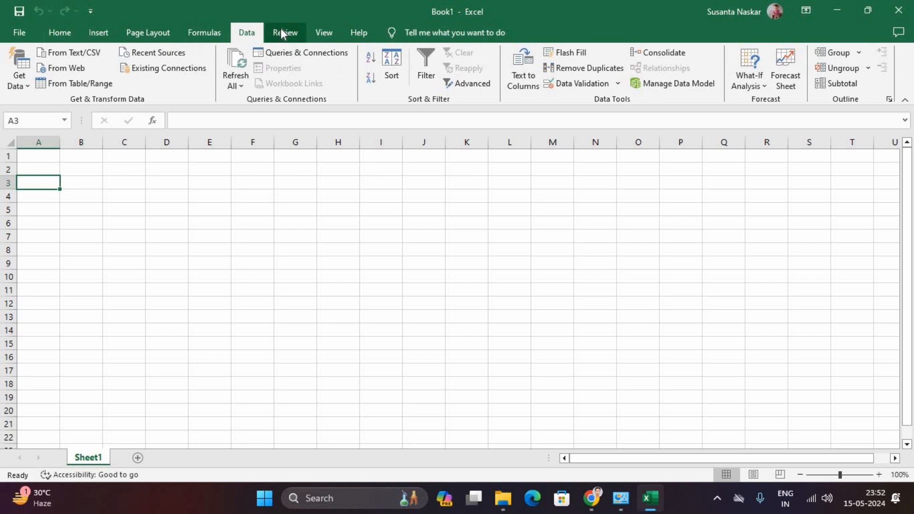
click(287, 32)
click(318, 29)
click(286, 31)
click(246, 31)
click(204, 33)
click(150, 33)
click(100, 33)
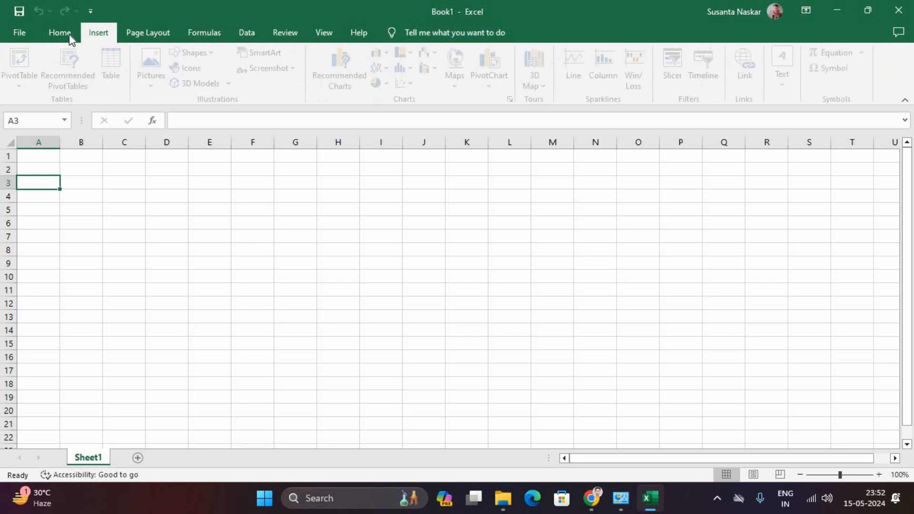
click(58, 32)
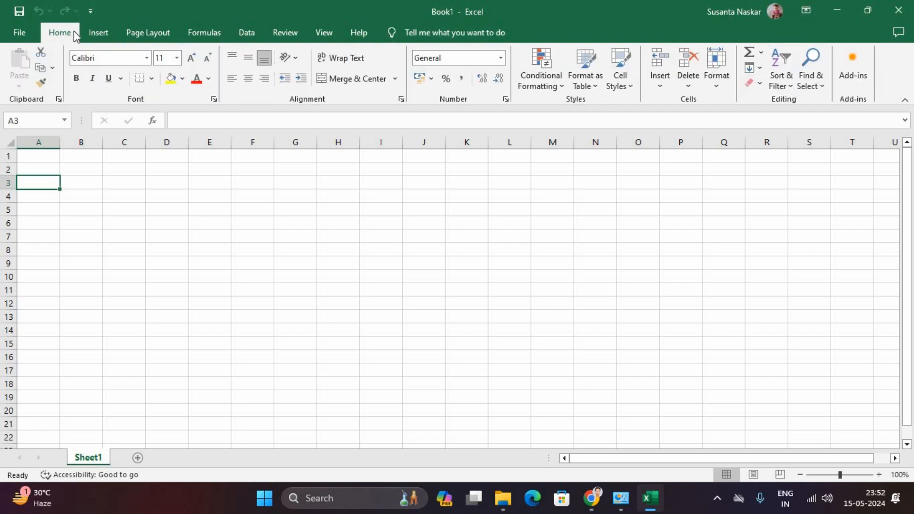
- Browse the ribbon's command sets again from Insert through Help, ending on the Home commands
click(95, 30)
click(148, 33)
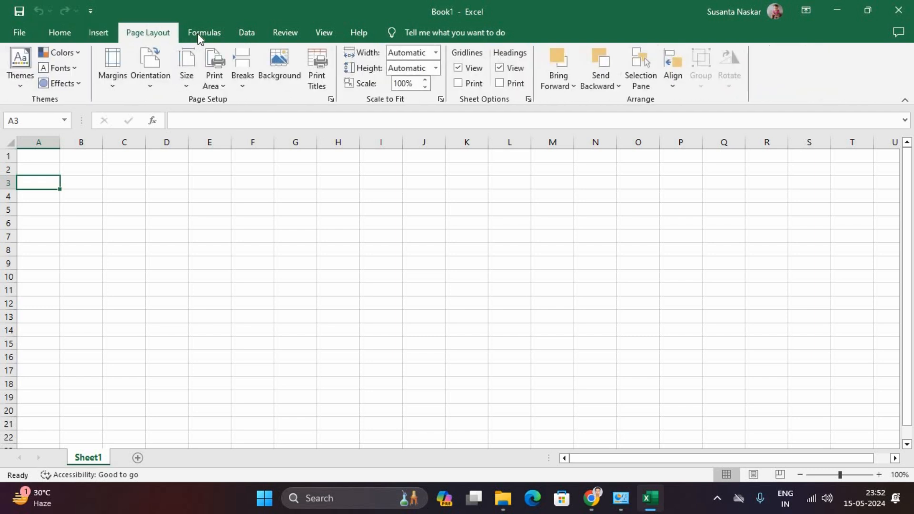
click(206, 34)
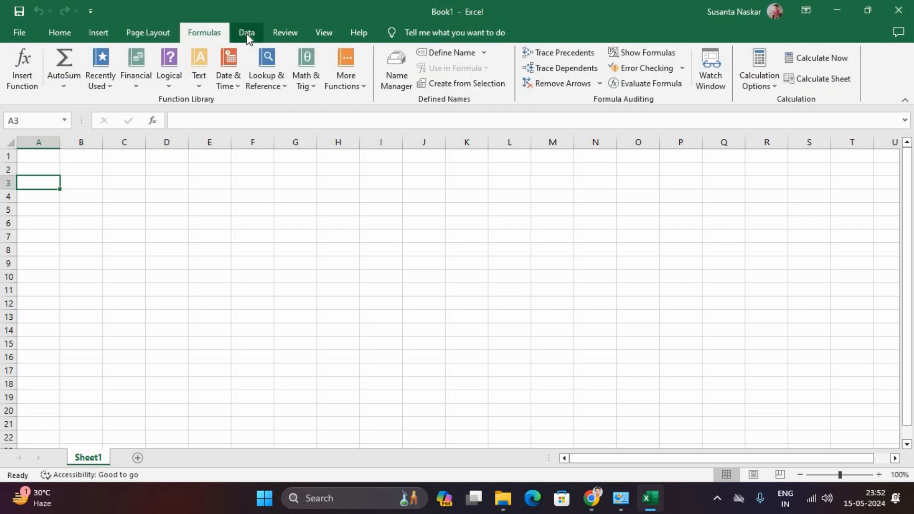
click(282, 37)
click(325, 37)
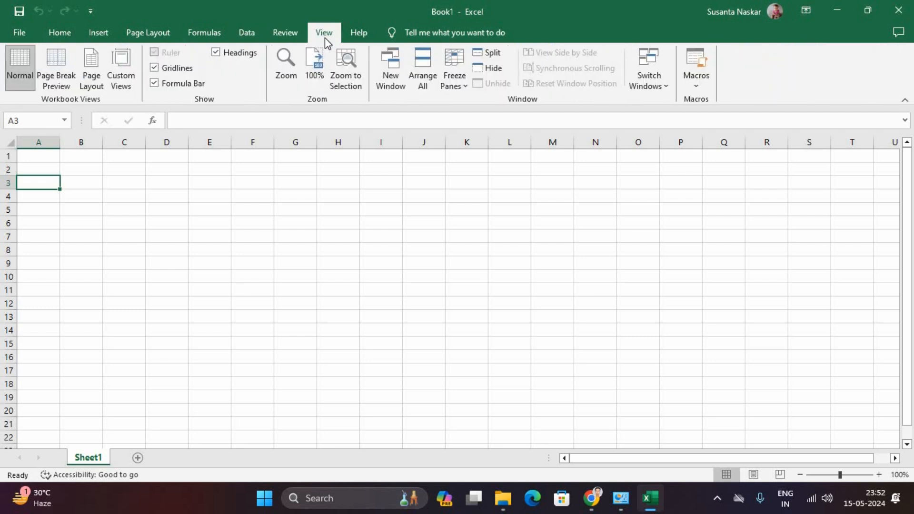
click(359, 32)
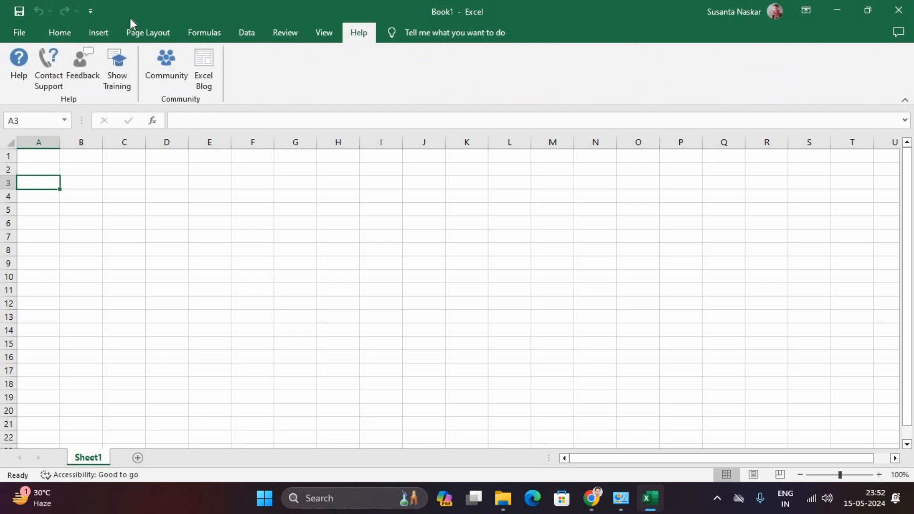
click(57, 32)
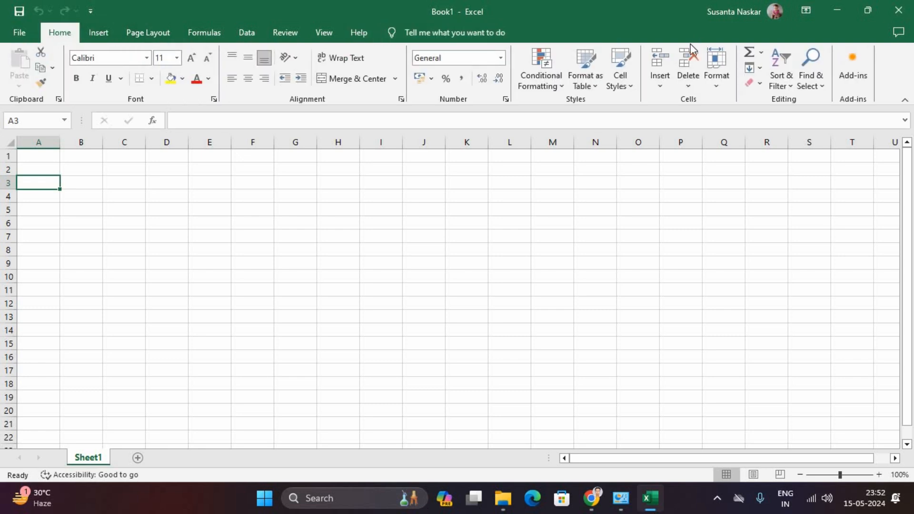
- Show the Insert commands, collapse the ribbon, and bring back the Home commands with the ribbon pinned open
click(95, 35)
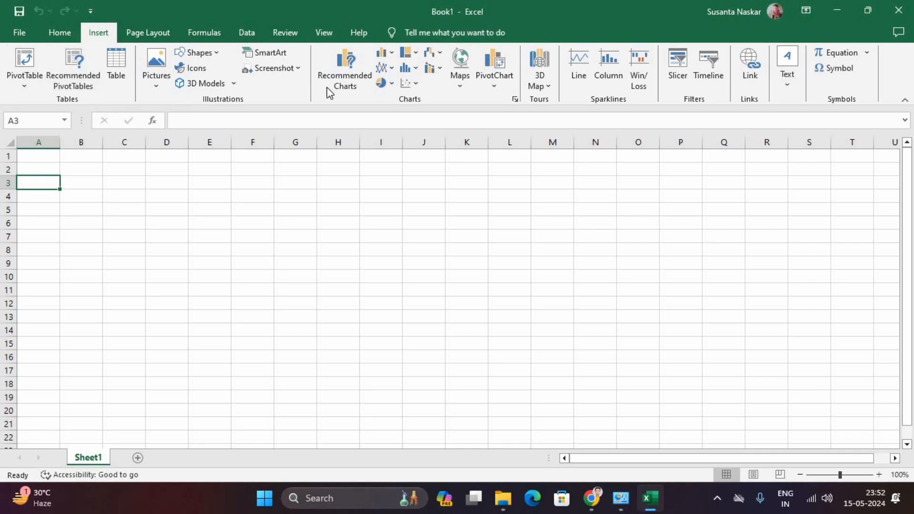
click(906, 101)
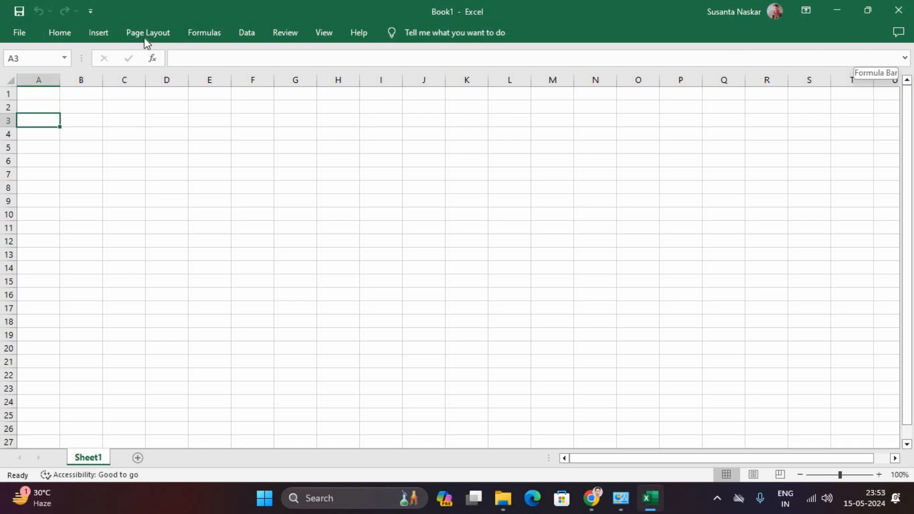
click(62, 35)
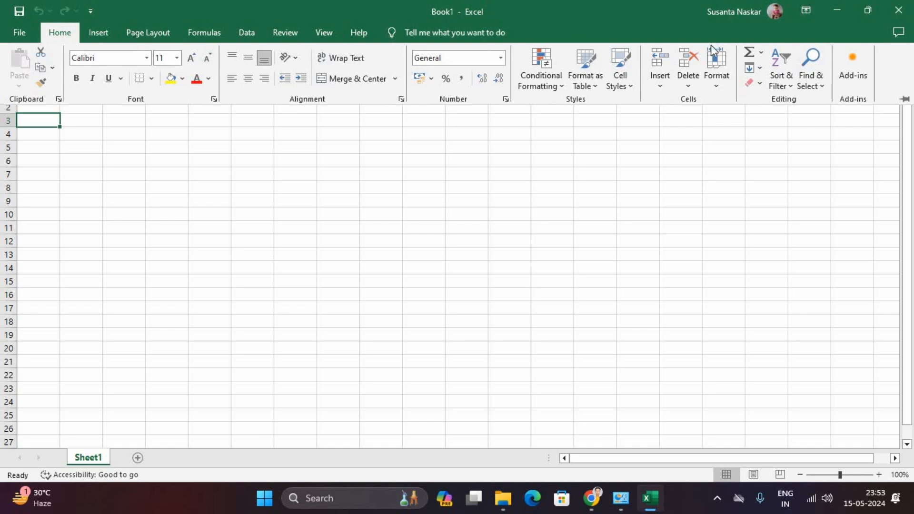
click(904, 99)
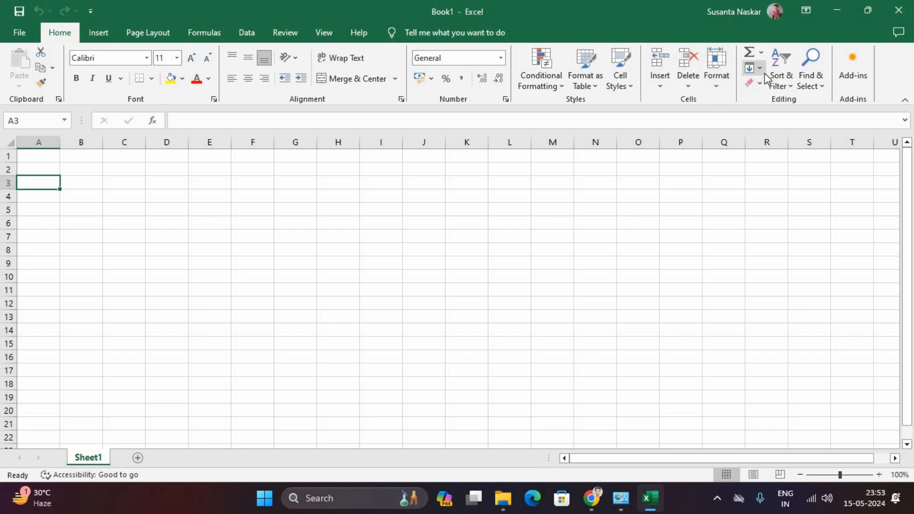
- Examine the command groups of Insert, Page Layout, Formulas, Data, Review and View in turn, ending on cell R3
click(97, 34)
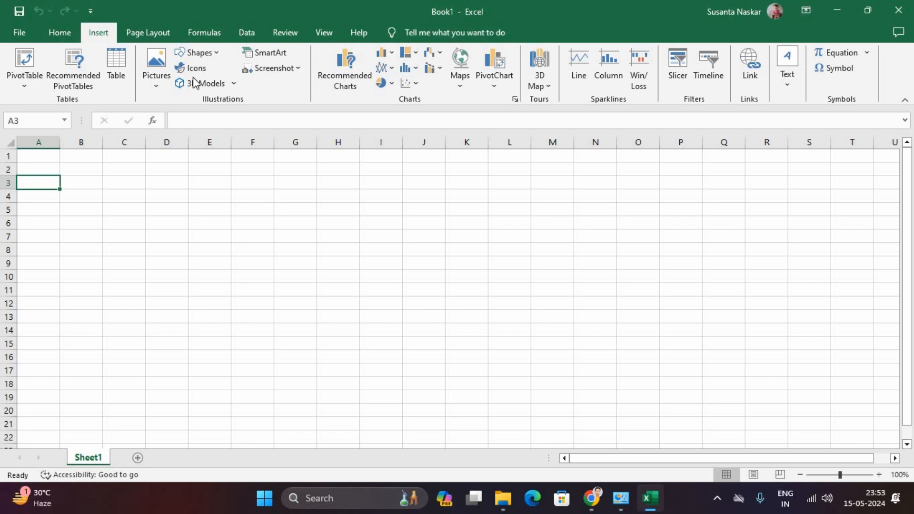
click(148, 34)
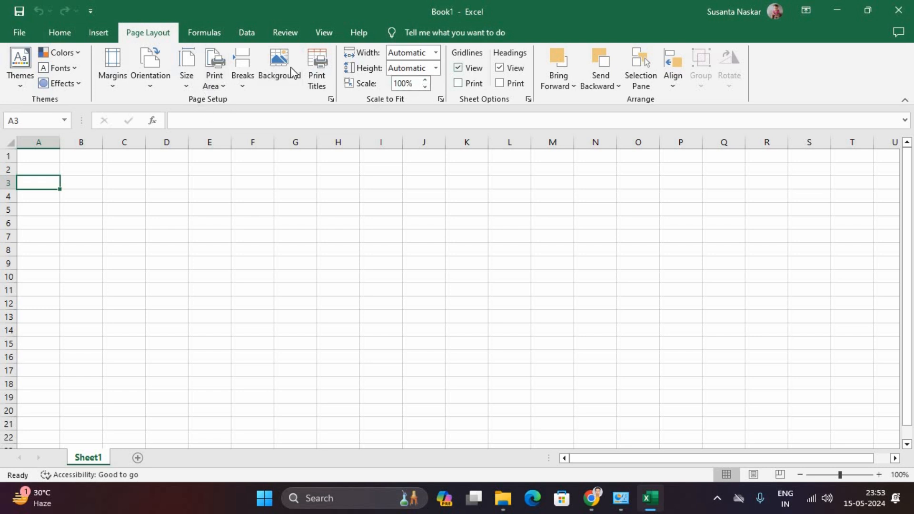
click(209, 32)
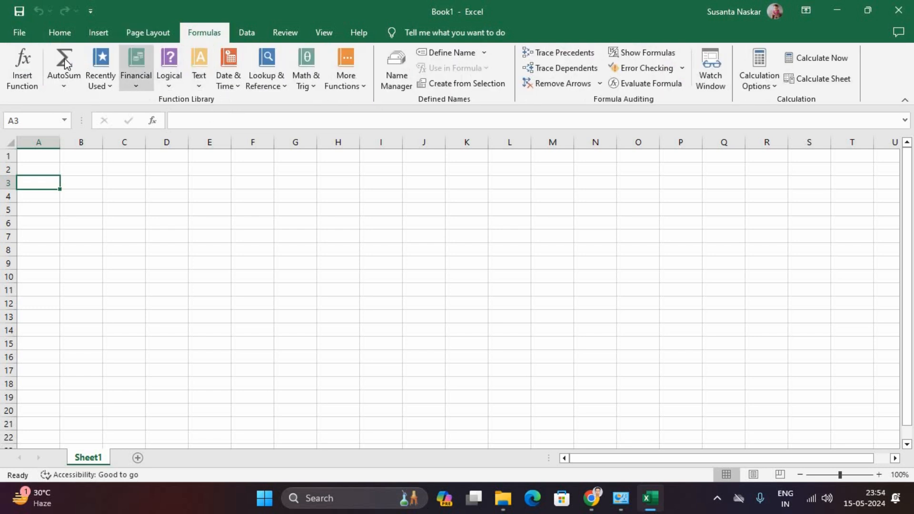
click(251, 32)
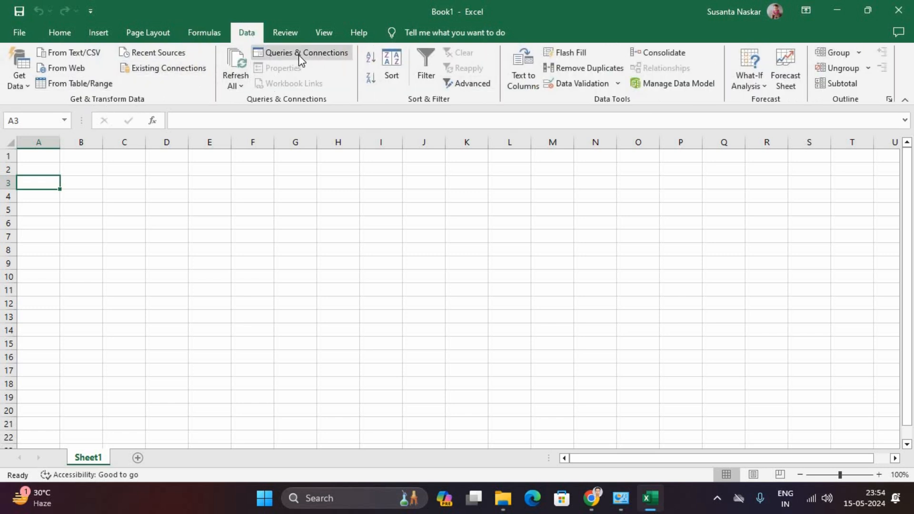
click(284, 32)
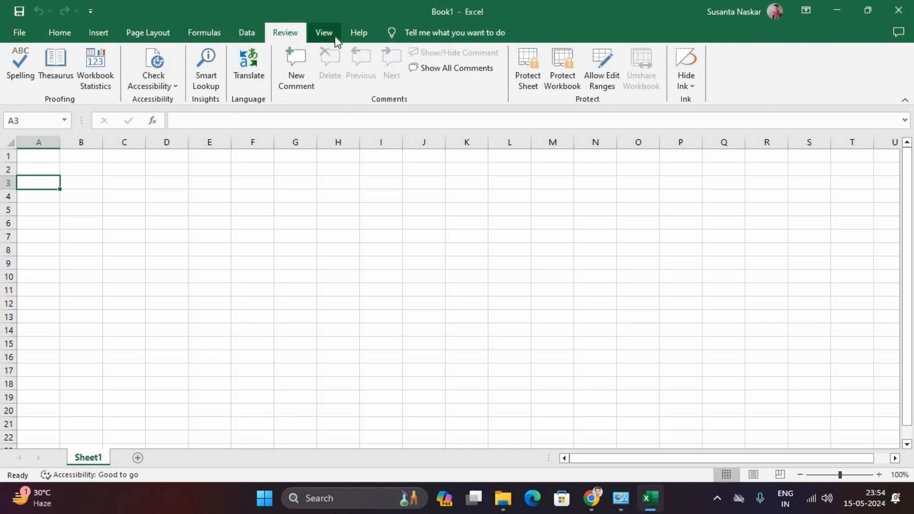
click(324, 32)
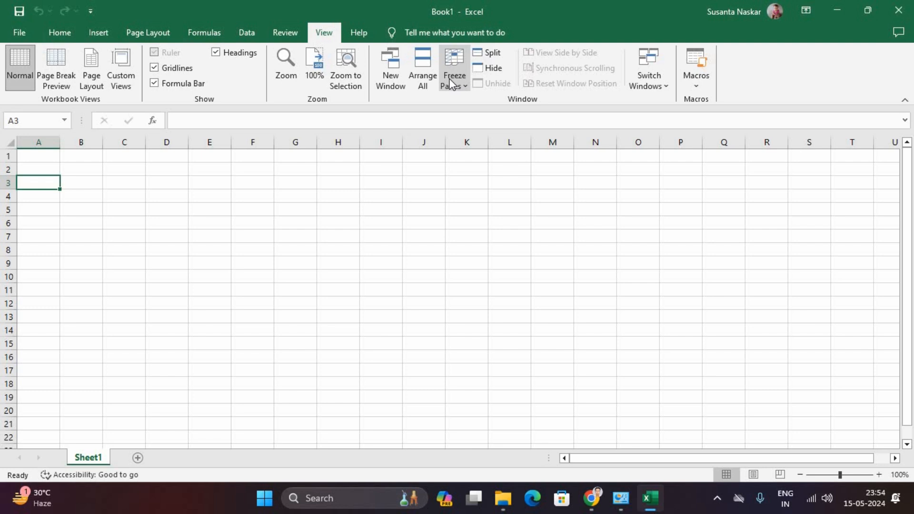
click(769, 183)
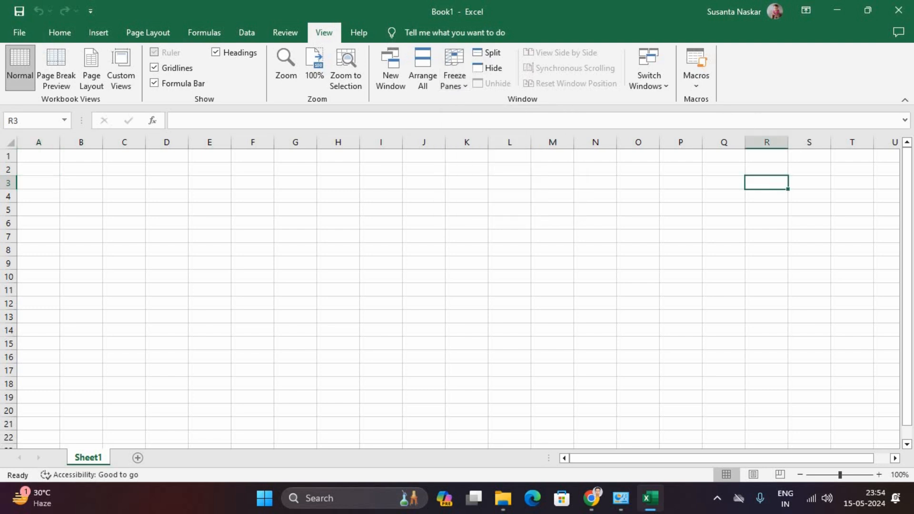
- Select columns A, B and C one at a time, and repeat with columns B, C and D
click(45, 141)
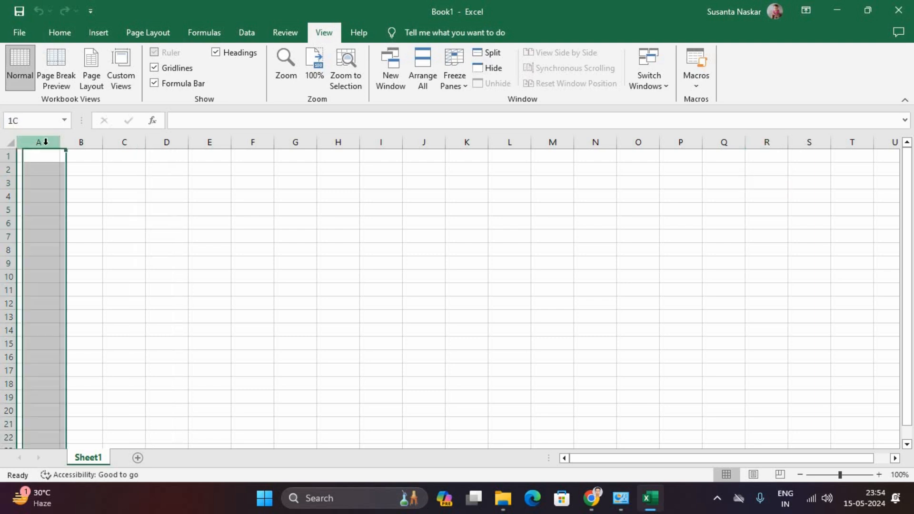
click(82, 141)
click(123, 142)
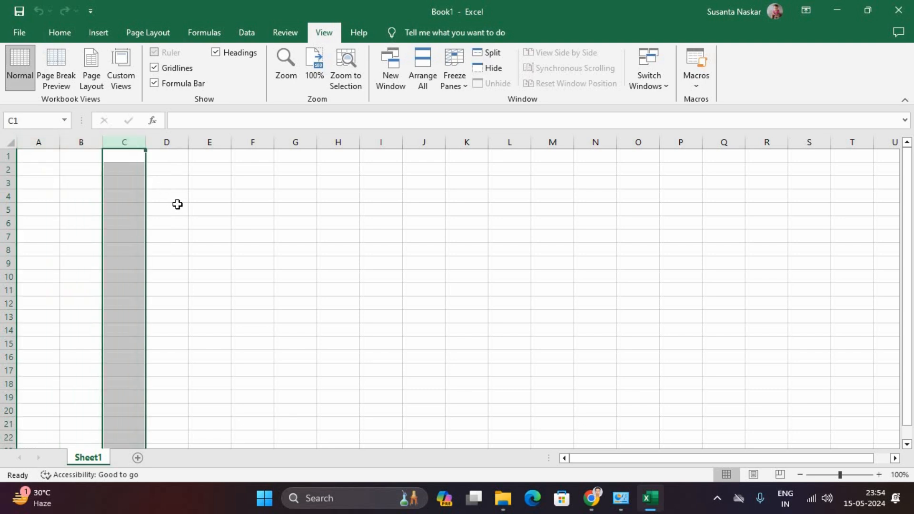
click(75, 143)
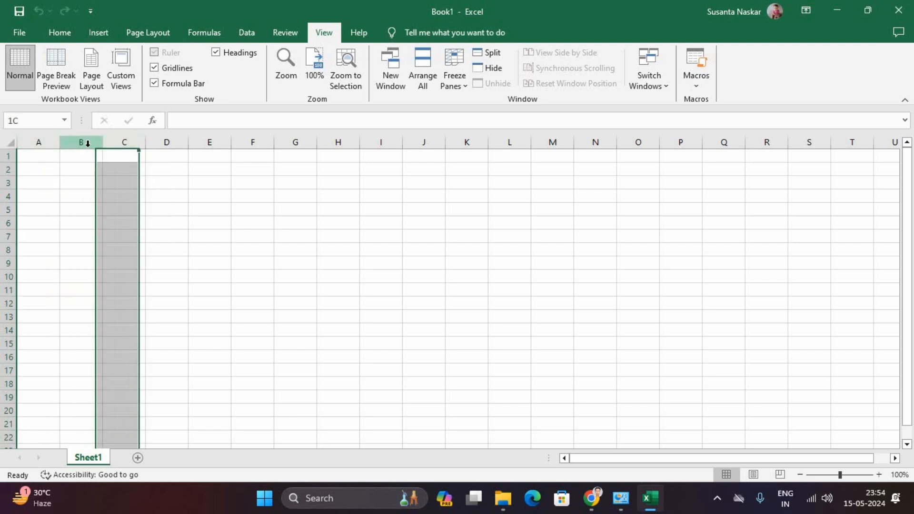
click(119, 143)
click(171, 143)
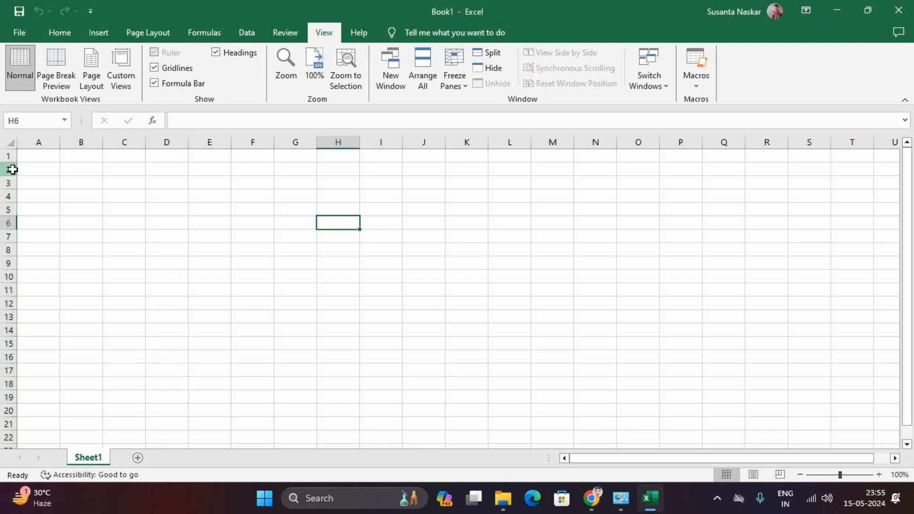
- Select rows 2 through 6 individually, return to row 5, and finish by selecting cell D6 and cell B4
click(10, 169)
click(9, 183)
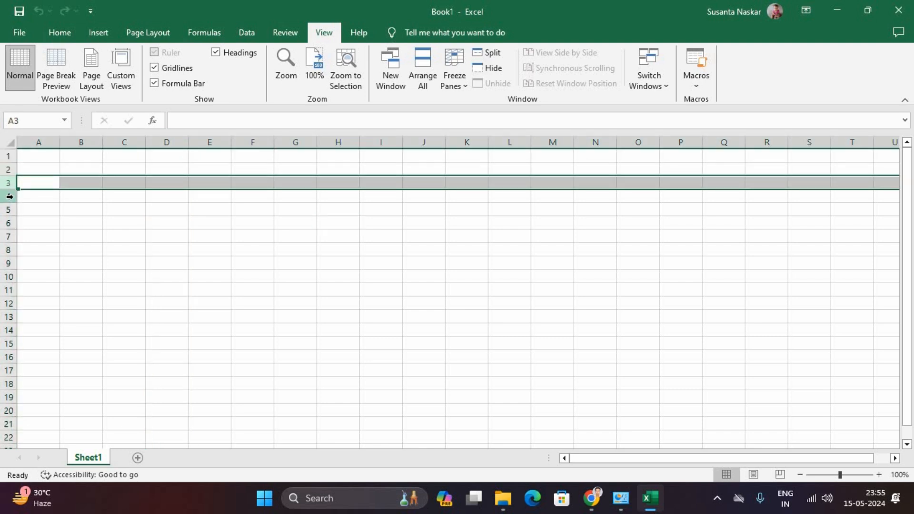
click(8, 196)
click(8, 209)
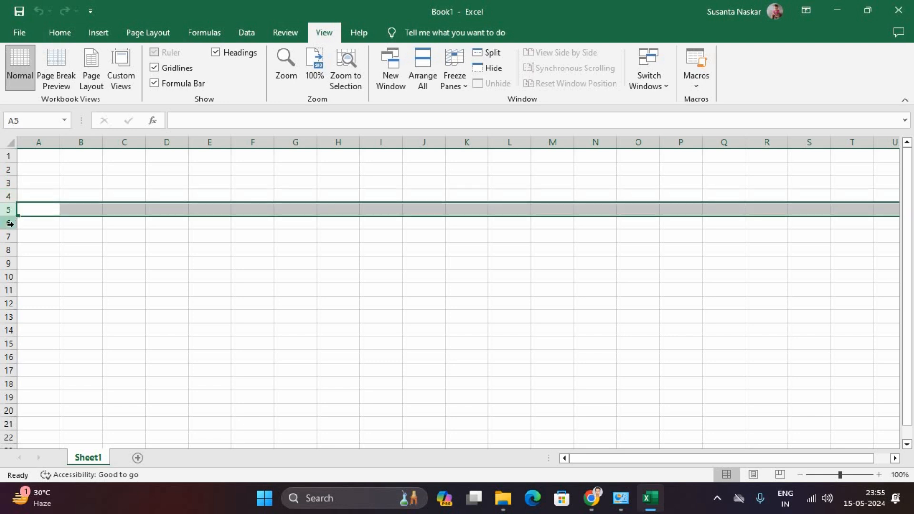
click(8, 222)
click(7, 209)
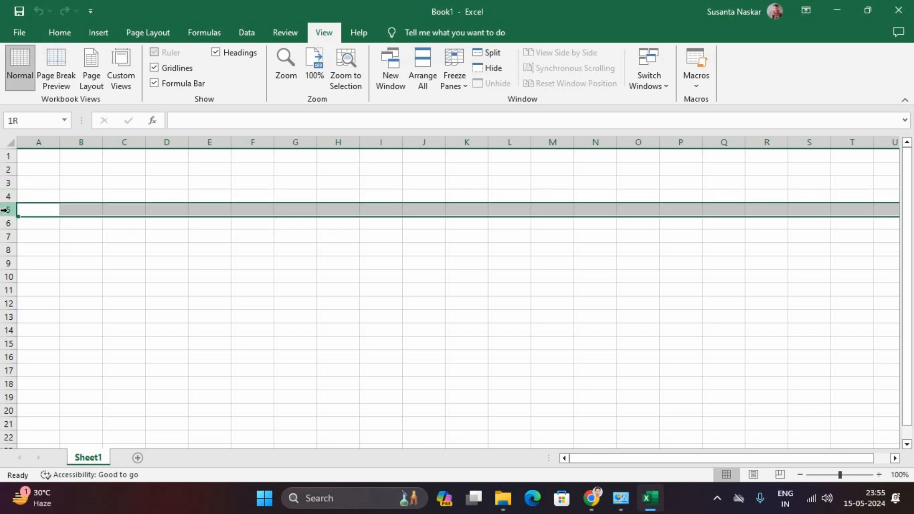
click(157, 227)
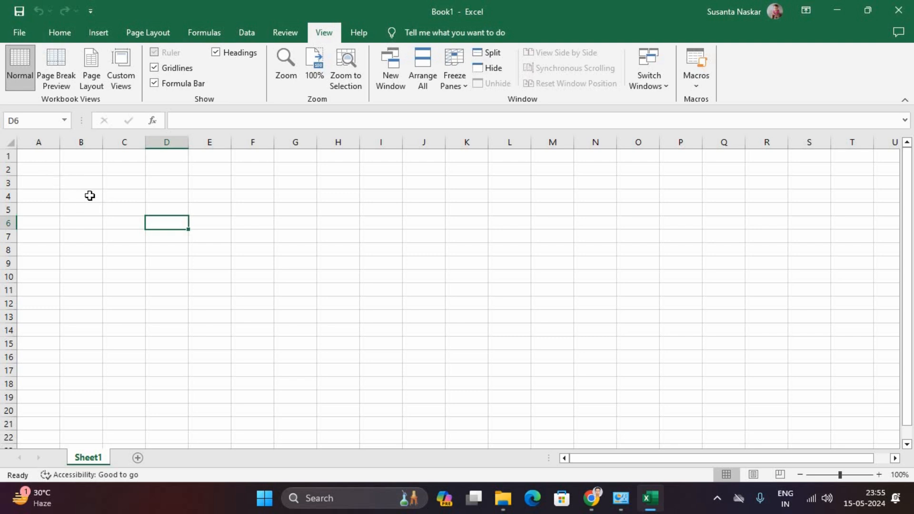
click(89, 196)
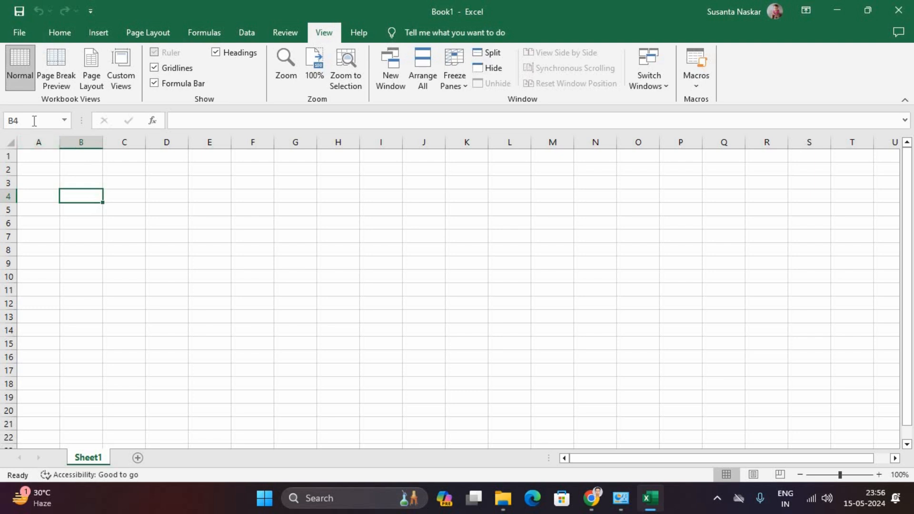
- Bring back the Home commands and select cells F8 and G4 to compare their cell references
click(61, 33)
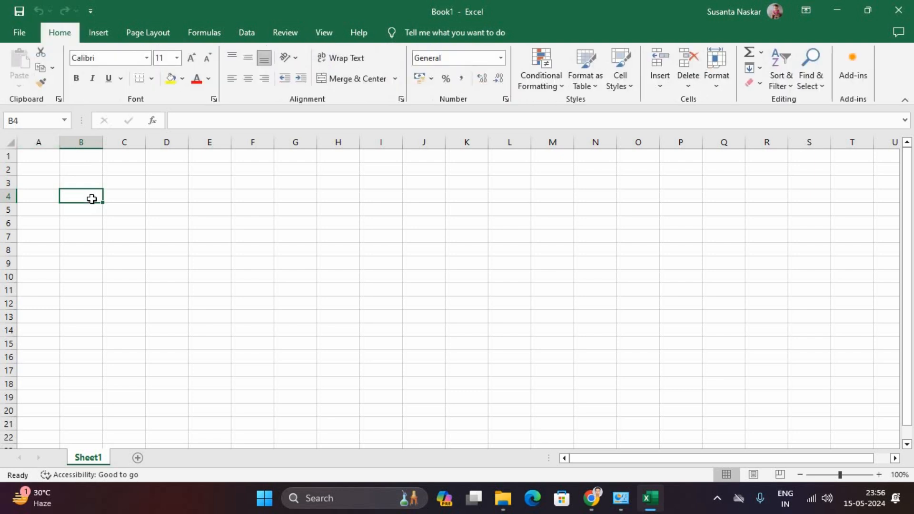
click(256, 251)
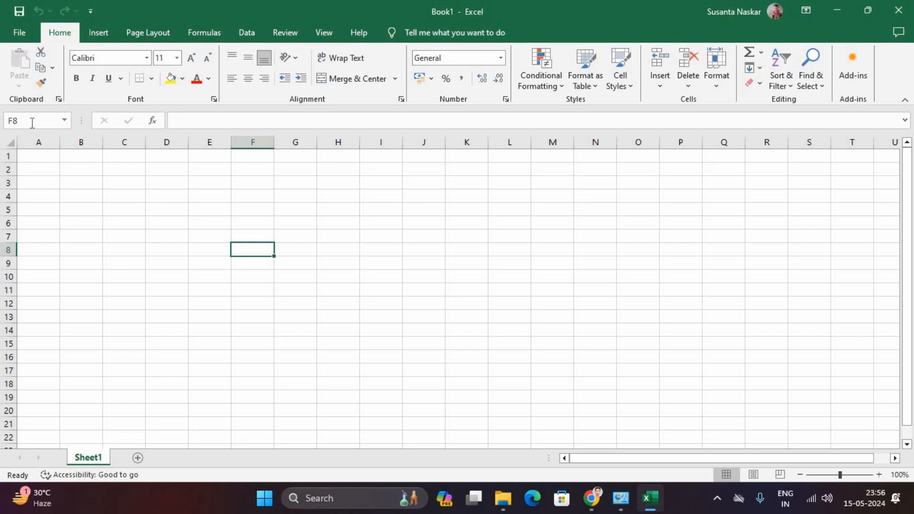
click(300, 194)
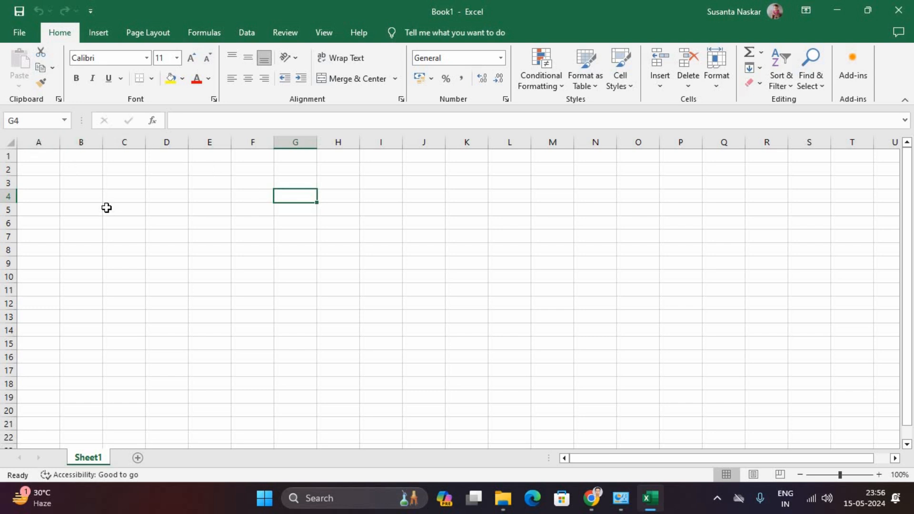
- Enter 45 in A2, 456 in B2, 1231 in A3, 22 in B3 and 123 in C3
click(54, 173)
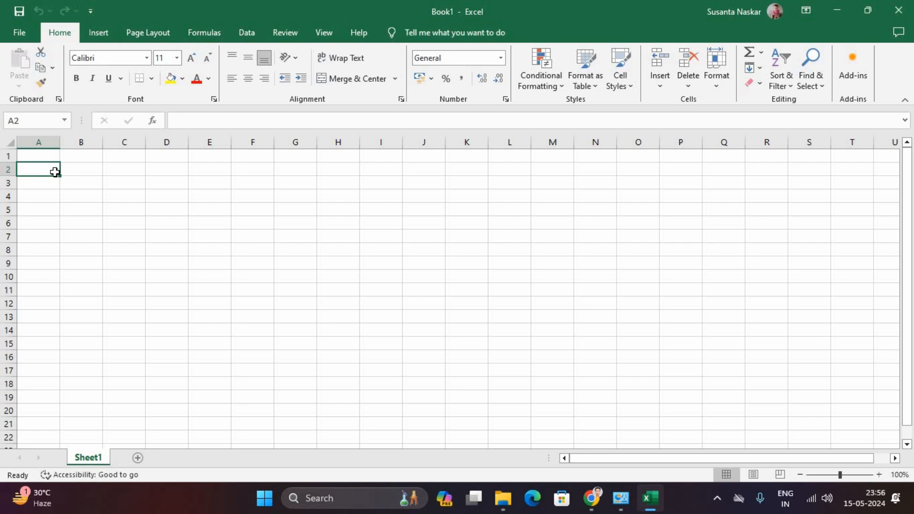
text(45)
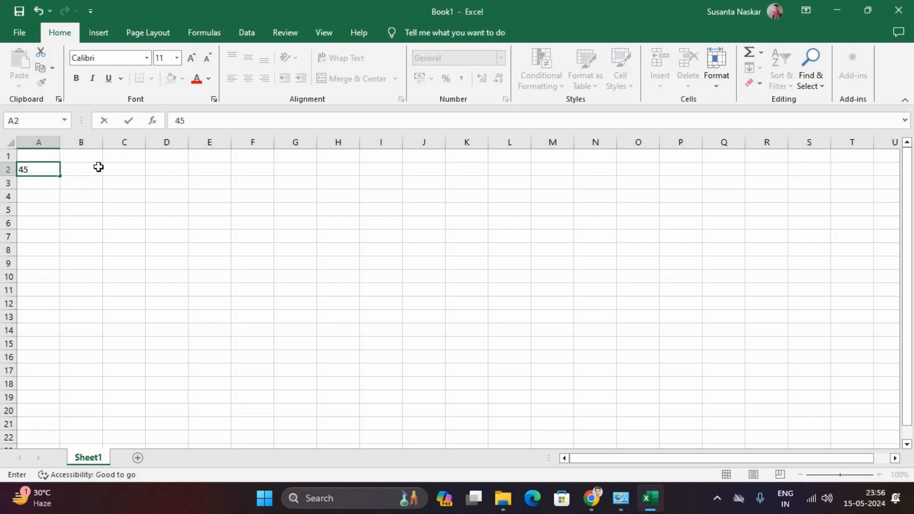
click(98, 168)
text(456)
click(50, 190)
text(1231)
click(107, 186)
text(123)
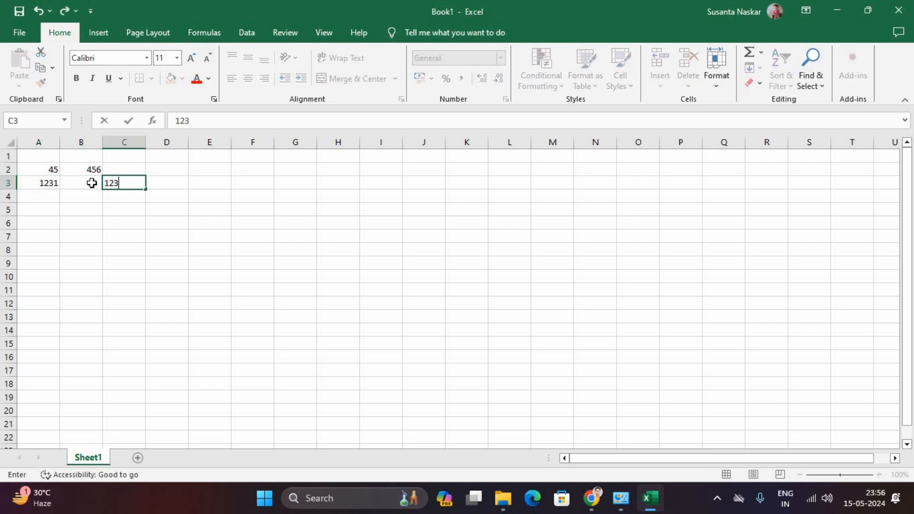
click(91, 183)
text(22)
key(Return)
- Fill row 4 with 22 in A4, 11 in B4 and 22 in C4
text(11)
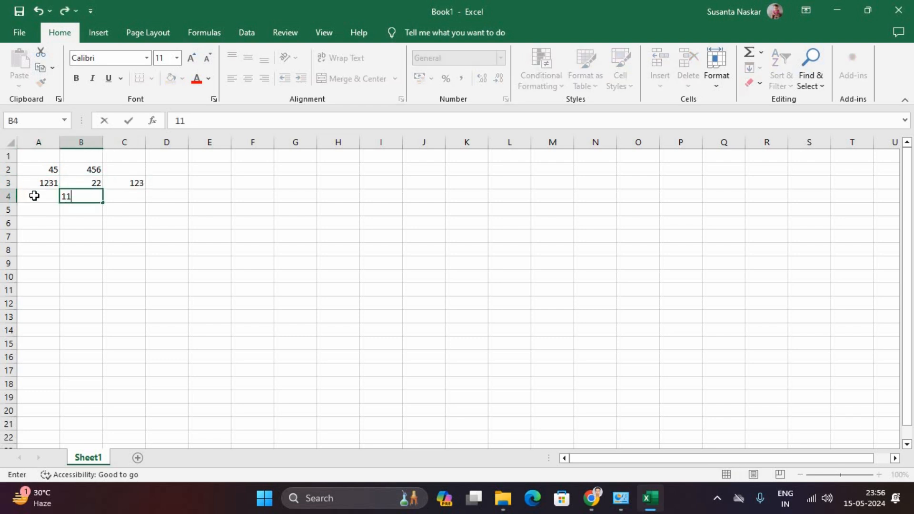
click(34, 195)
text(22)
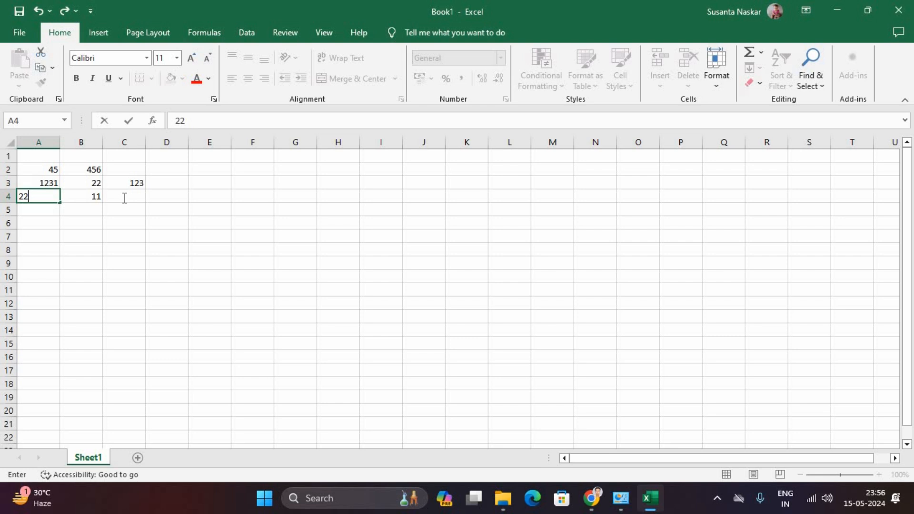
click(123, 197)
text(22)
- Enter 11 in A5, 22 in B5, 22 in C5 and 11 in C2 to complete the number block
click(57, 208)
text(11)
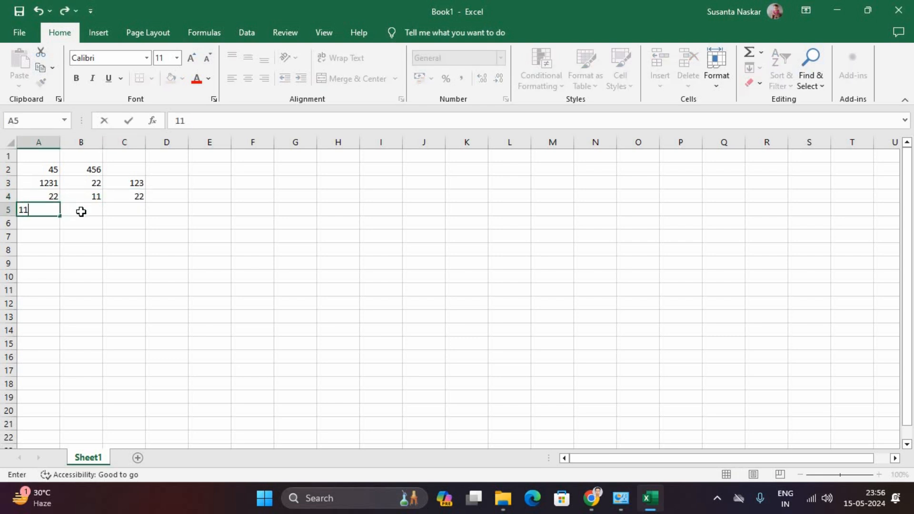
click(81, 210)
text(22)
click(124, 208)
text(22)
click(129, 171)
text(11)
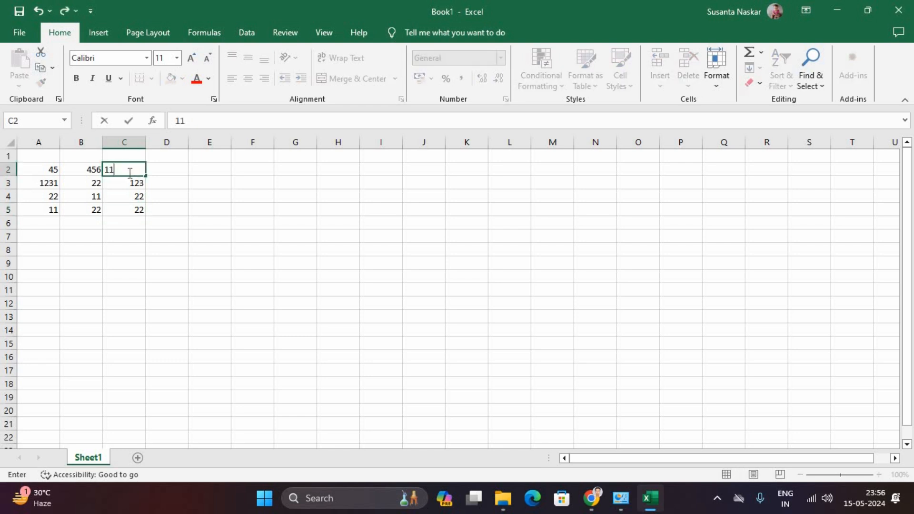
click(154, 205)
- Select the number range A2:C5, select A2:D5, and finish on the empty cell G7
drag(56, 168, 143, 210)
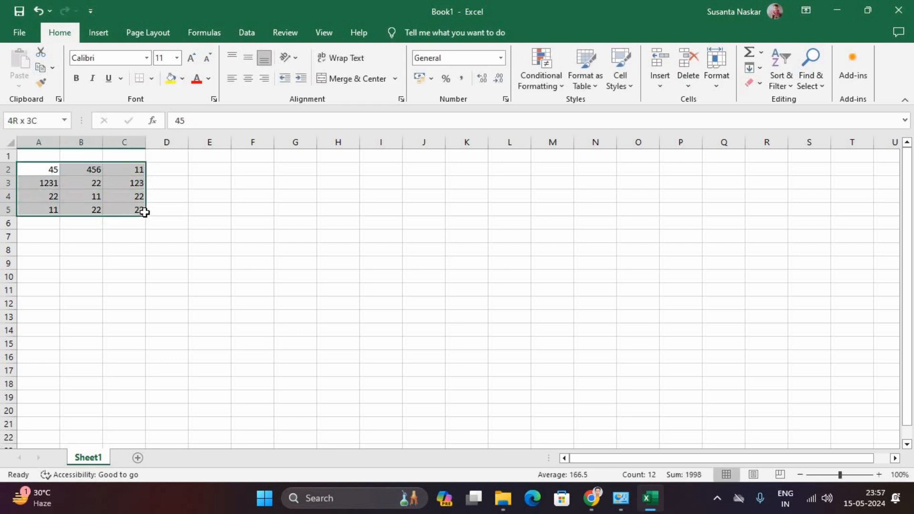
click(252, 199)
click(43, 168)
drag(143, 174, 152, 212)
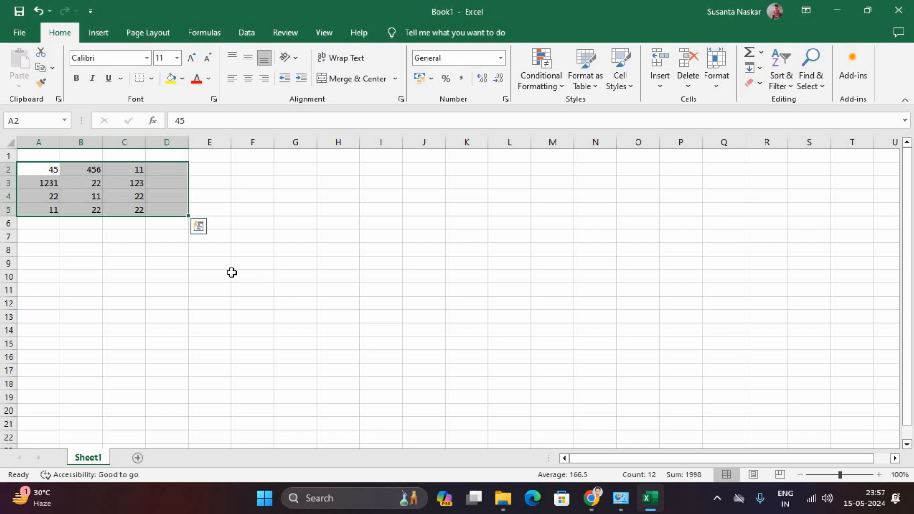
click(76, 77)
click(275, 238)
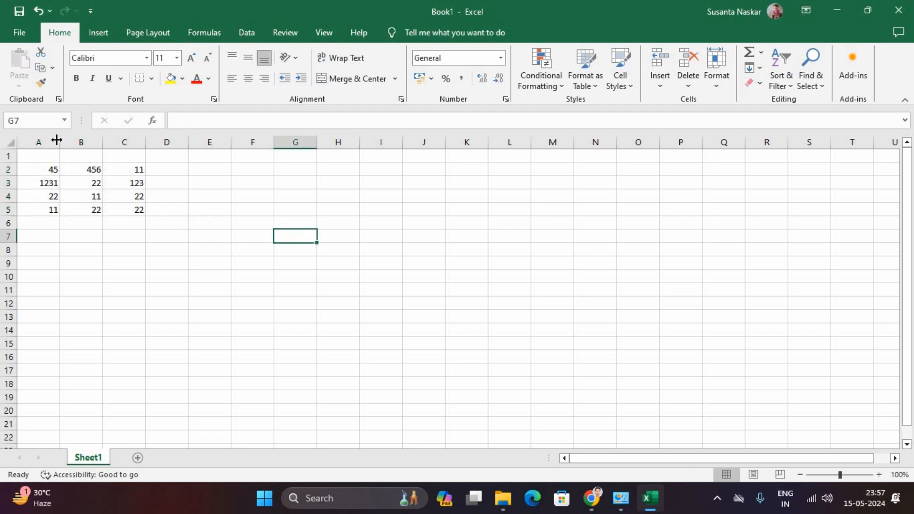
- View the file start page, return to the sheet, and start saving the workbook as TEST1, opening the additional save options
click(19, 33)
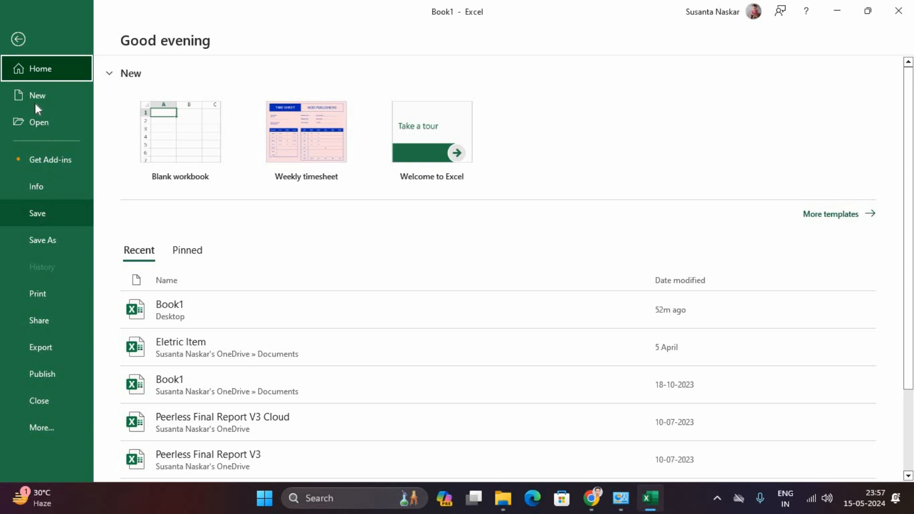
click(18, 40)
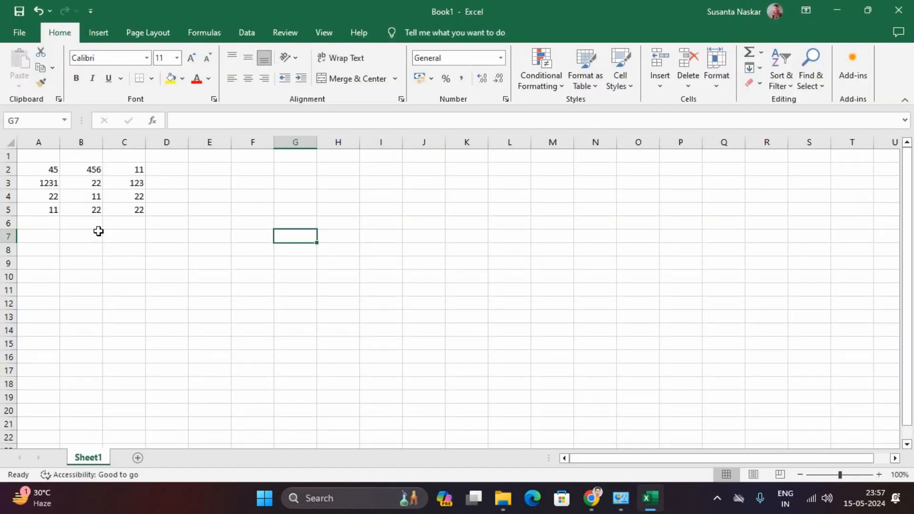
key(ctrl+s)
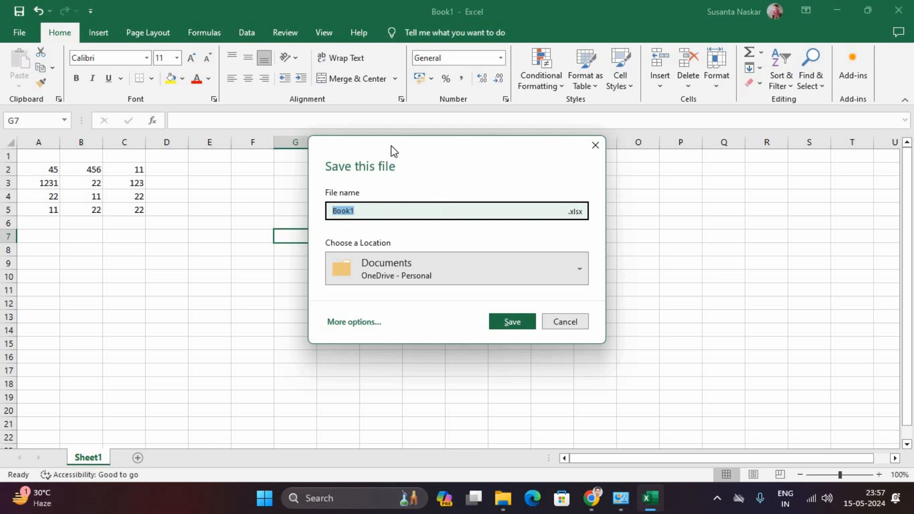
drag(398, 149, 449, 157)
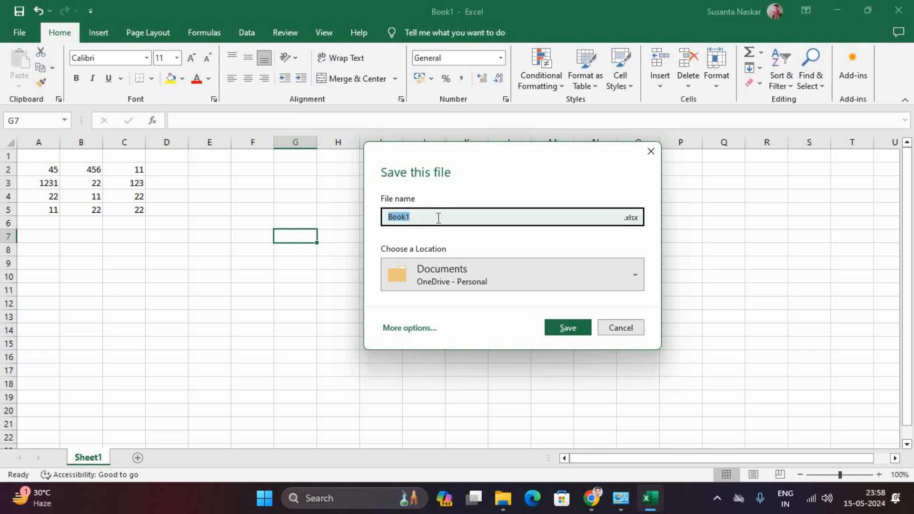
text(TEST1)
drag(427, 218, 372, 217)
click(408, 330)
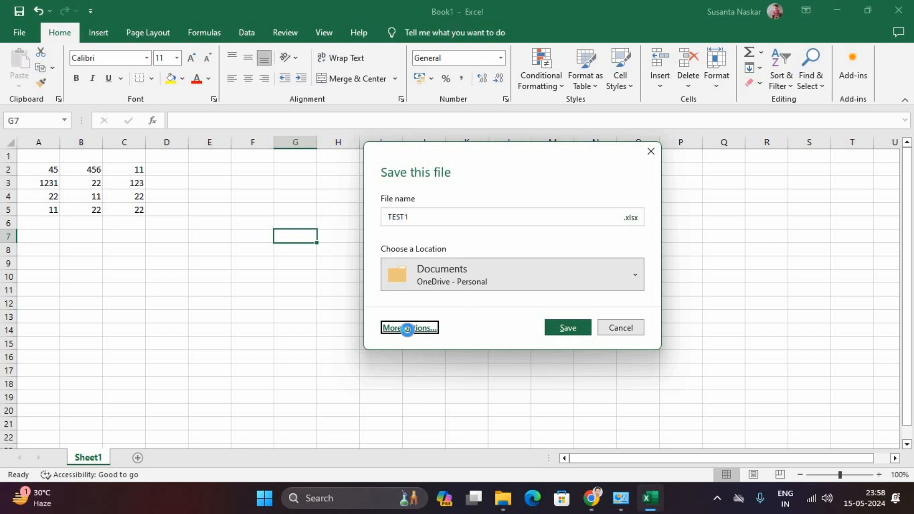
- Browse for a save location, choose the Desktop folder and name the file TEST1
click(192, 254)
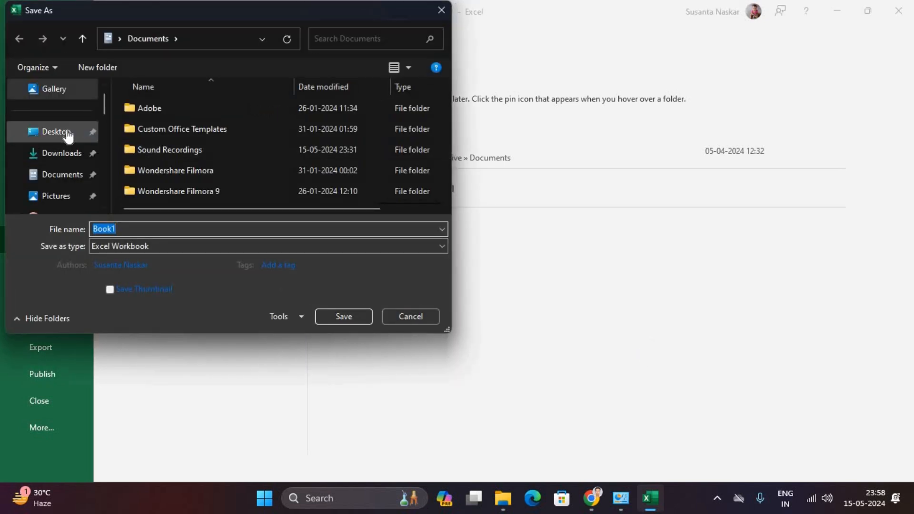
click(67, 132)
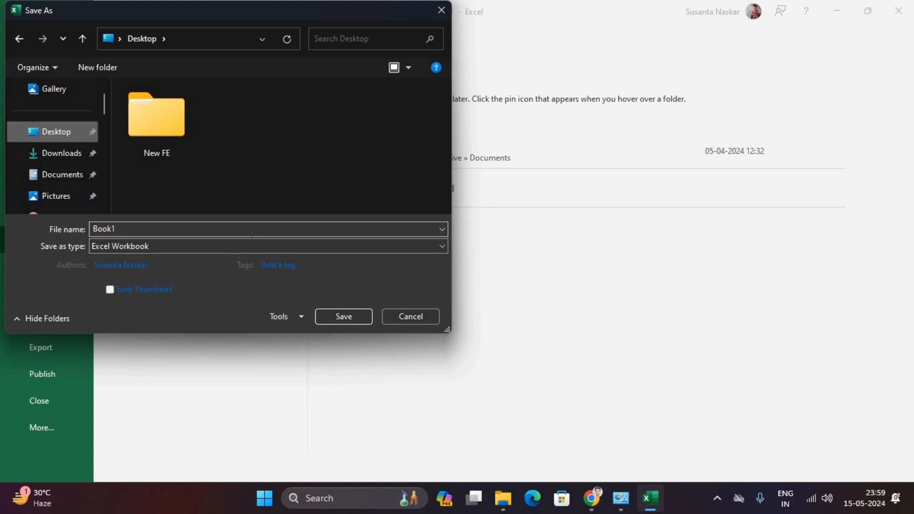
text(TE)
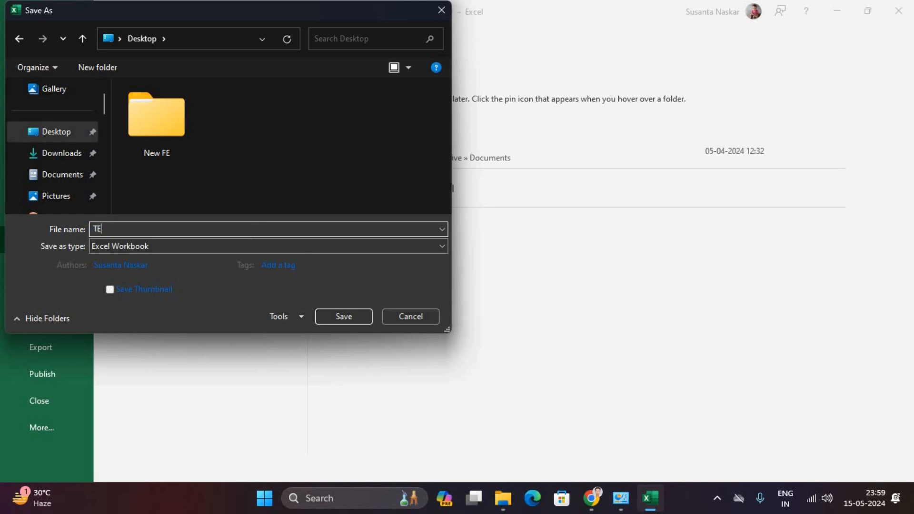
text(ST1)
- Review the available file types, keep Excel Workbook, and save the file
click(155, 246)
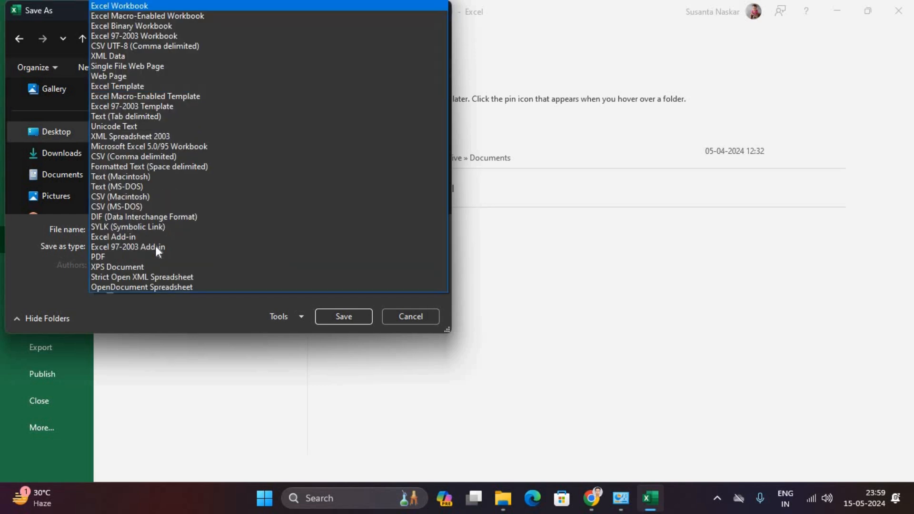
click(21, 267)
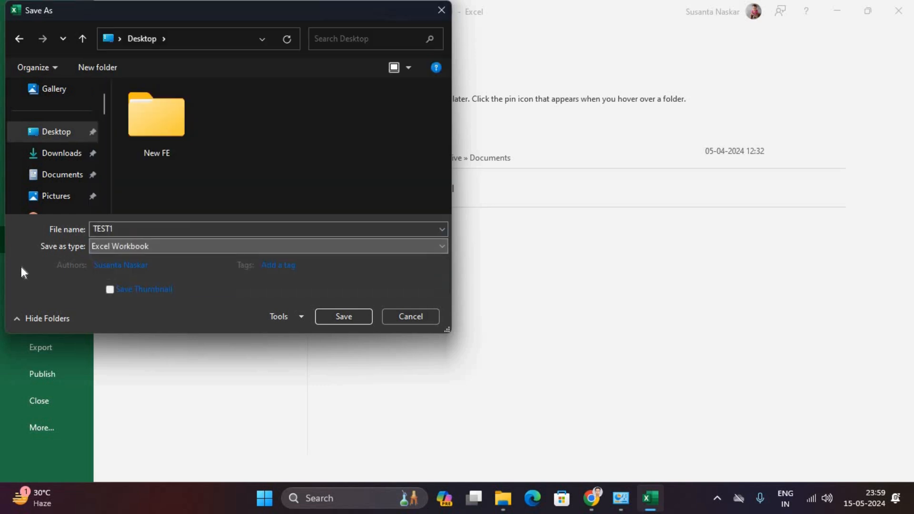
click(192, 246)
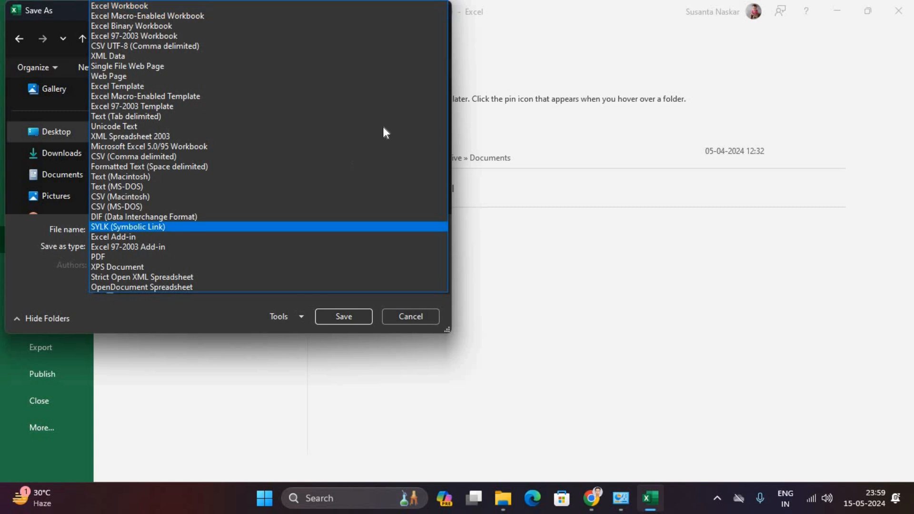
click(28, 256)
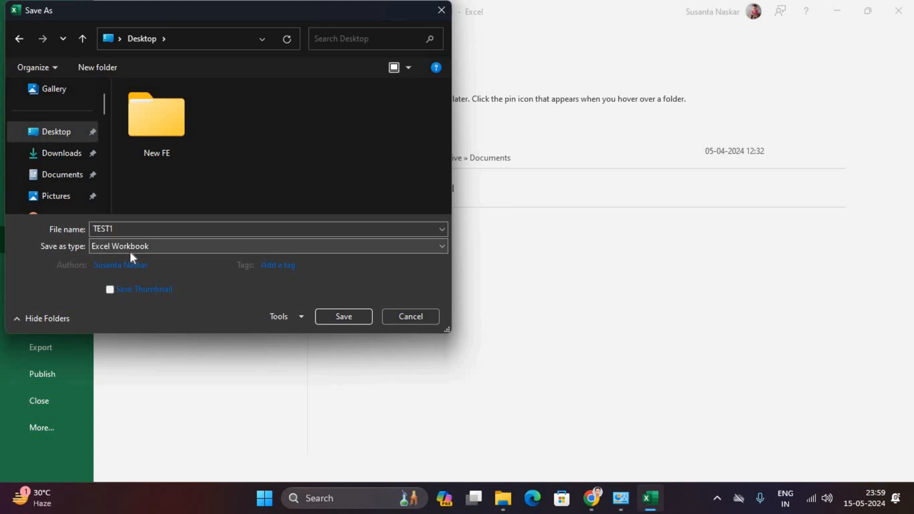
click(347, 317)
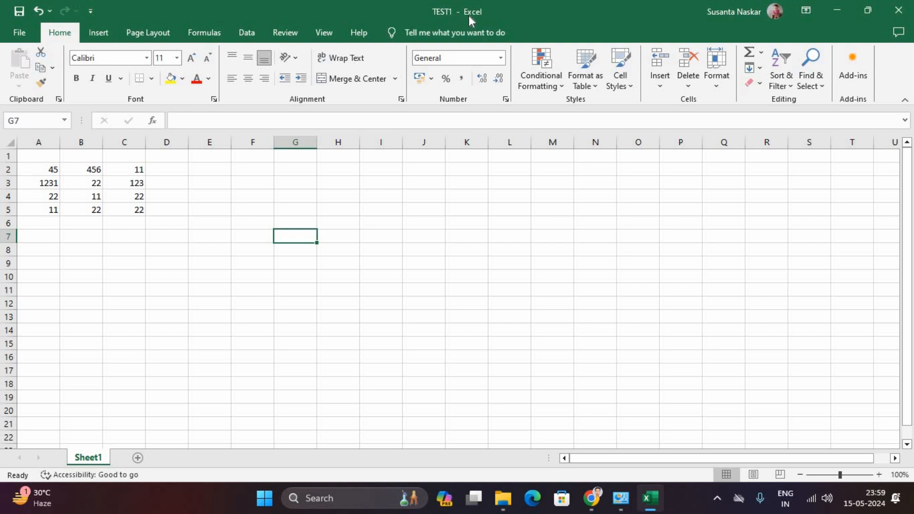
- Close the workbook and move the TEST1 file to an empty area near the middle of the desktop
click(904, 10)
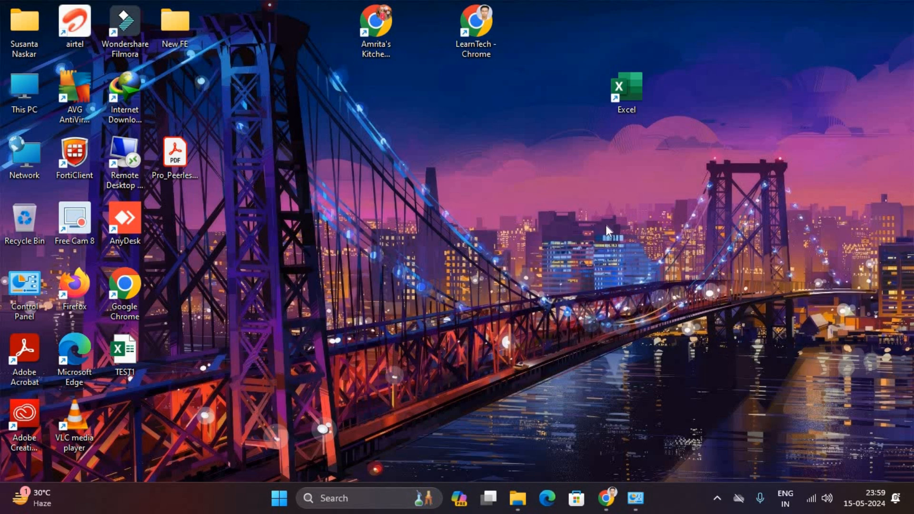
drag(135, 356, 452, 171)
click(539, 232)
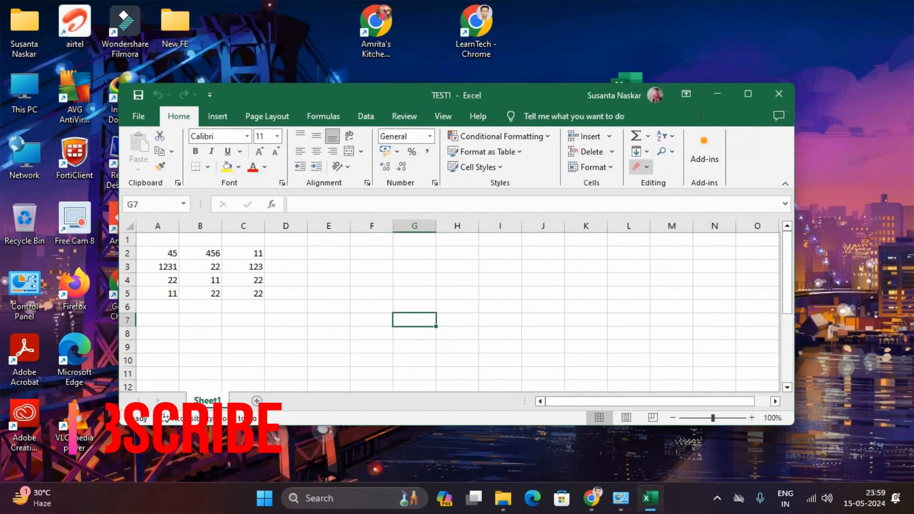
- Maximize the reopened TEST1 workbook, dismiss its message bar, and select the saved numbers in A2:C5
click(748, 94)
drag(47, 185, 169, 205)
click(904, 115)
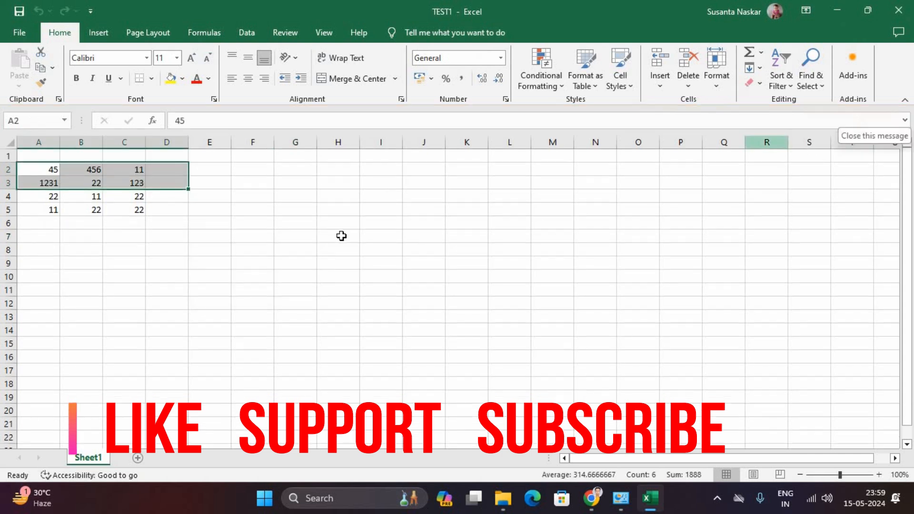
click(159, 212)
drag(38, 169, 137, 210)
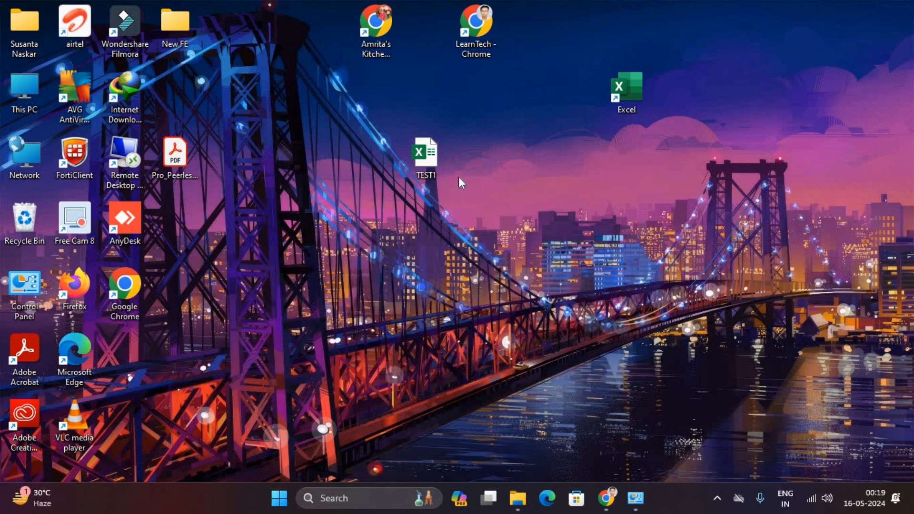
- Open TEST1 from its desktop file, and open it again from the recent files after launching Excel from the desktop
double_click(429, 155)
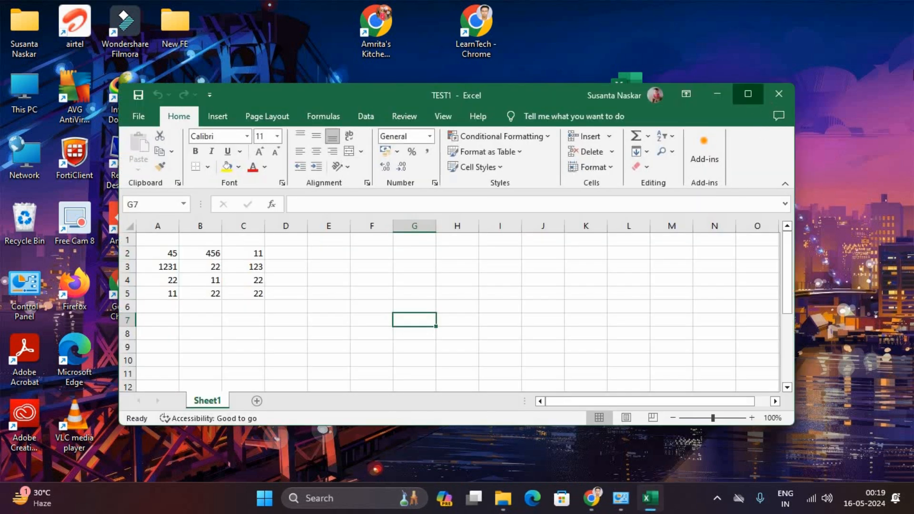
click(750, 96)
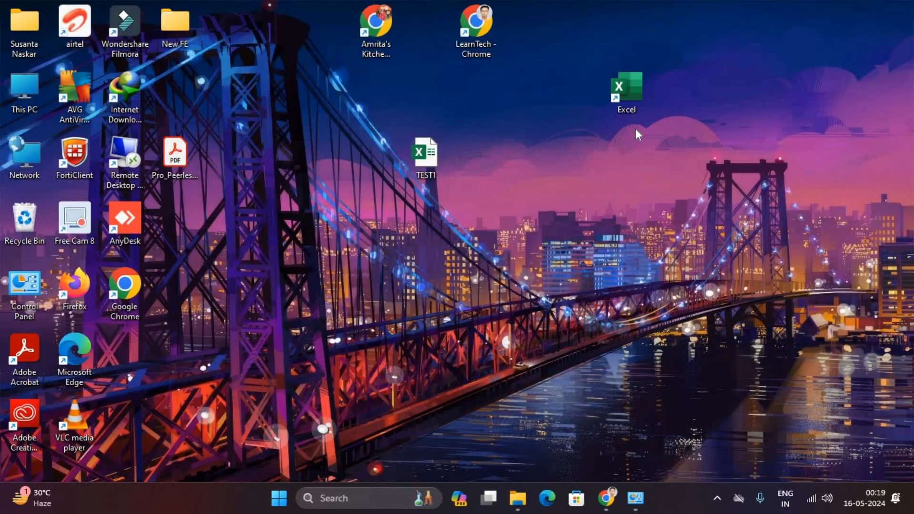
double_click(627, 95)
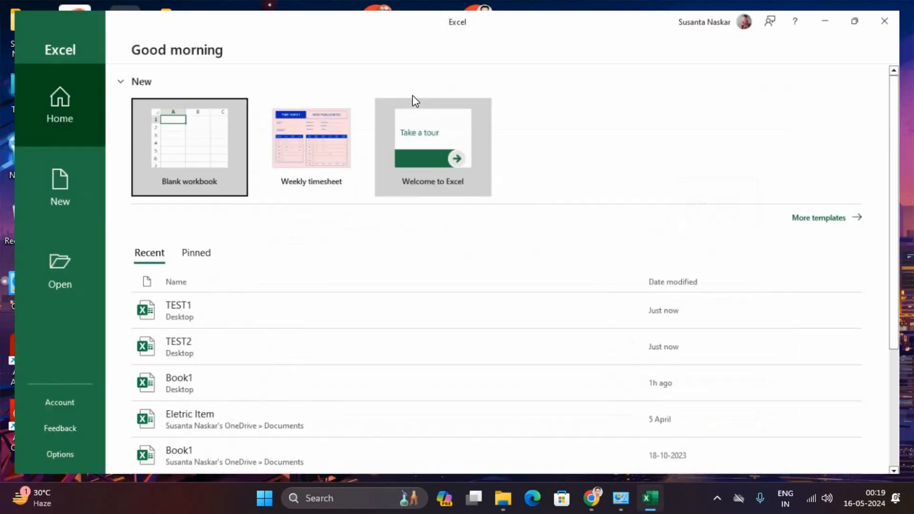
double_click(413, 98)
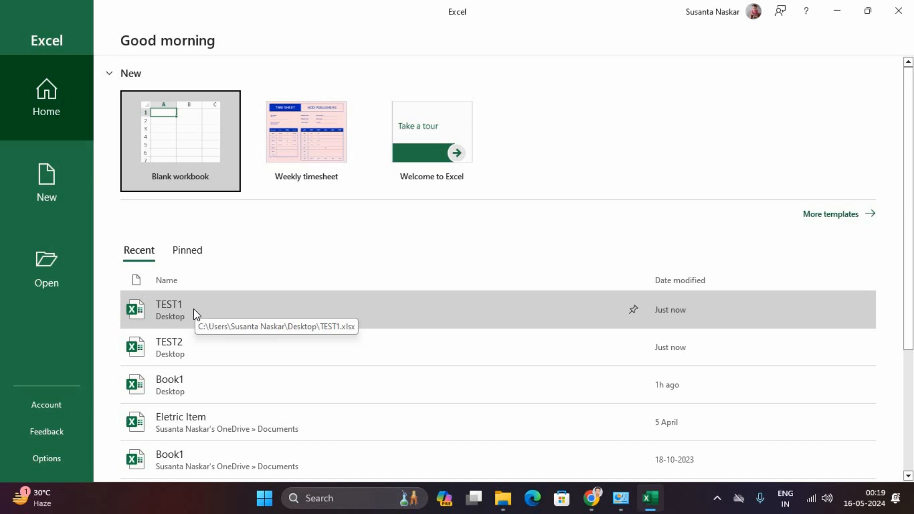
click(201, 308)
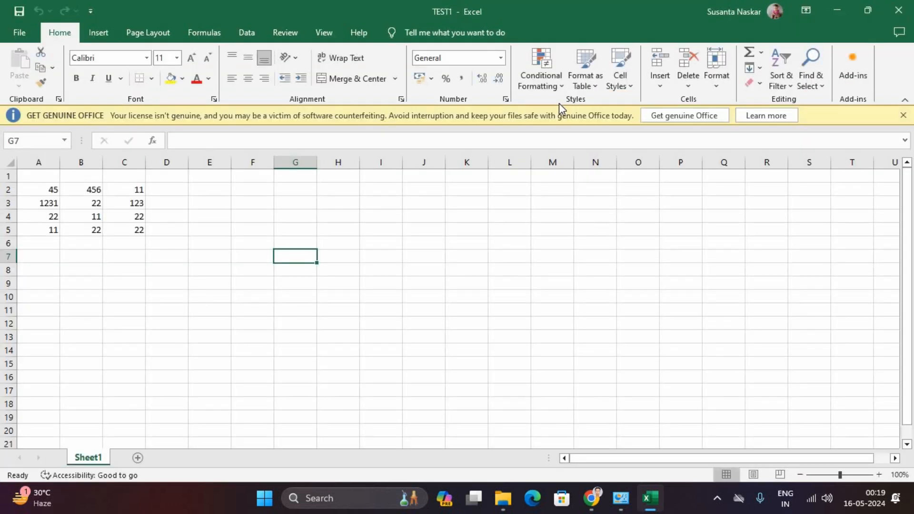
- Close the TEST1 workbook and launch Excel again from its desktop shortcut
click(912, 4)
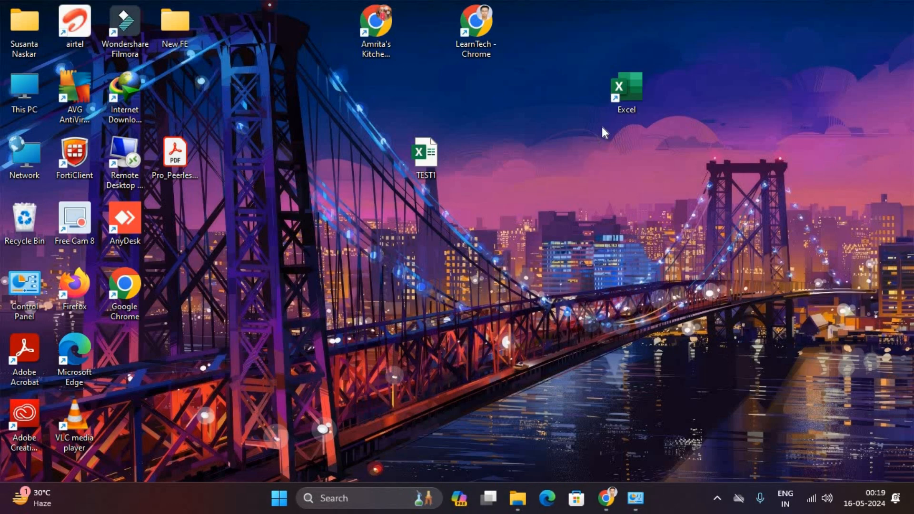
double_click(621, 94)
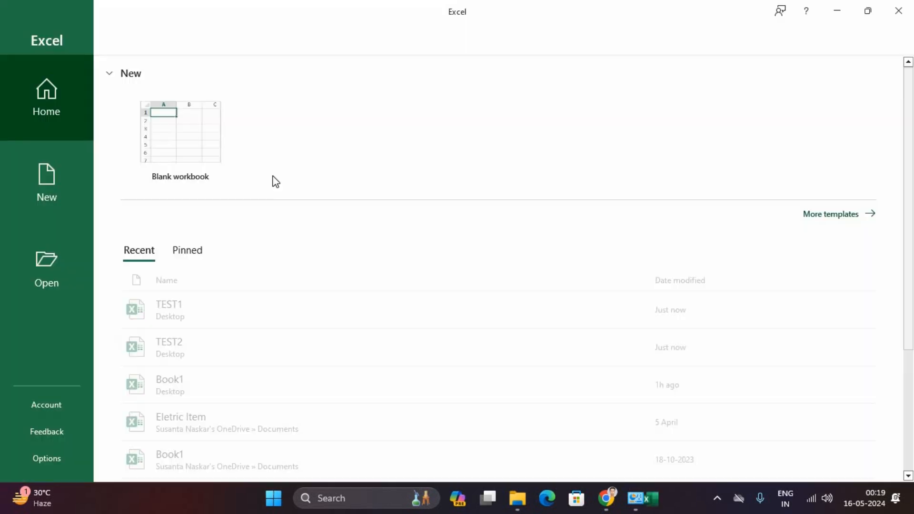
double_click(405, 94)
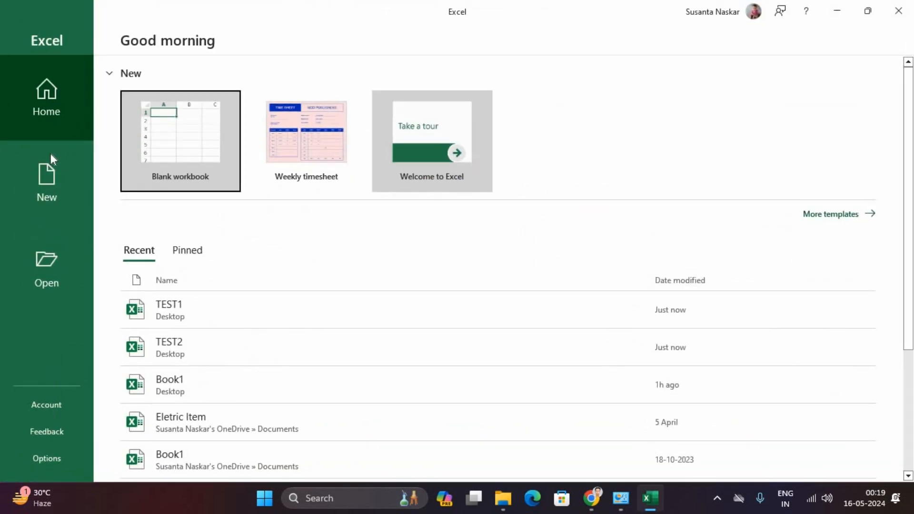
- Browse to the Desktop folder, open TEST1 from there, and dismiss its message bar
click(46, 269)
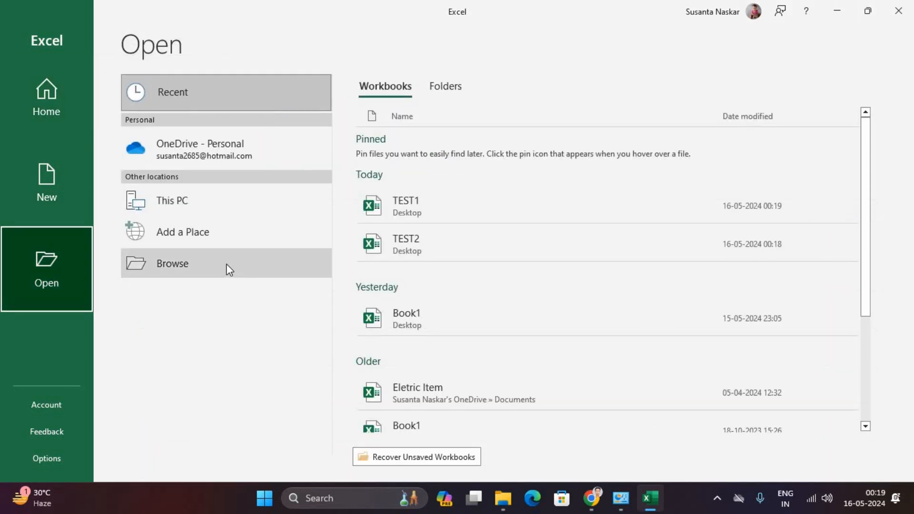
click(218, 267)
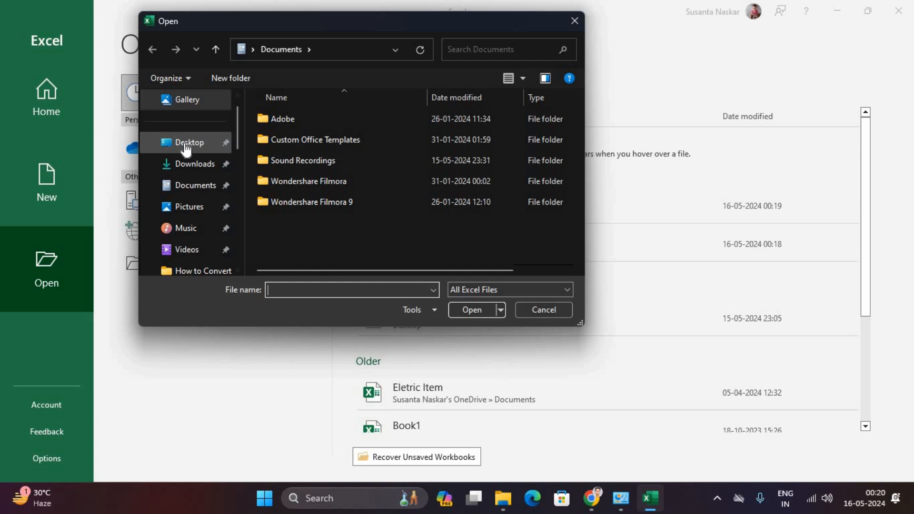
click(184, 143)
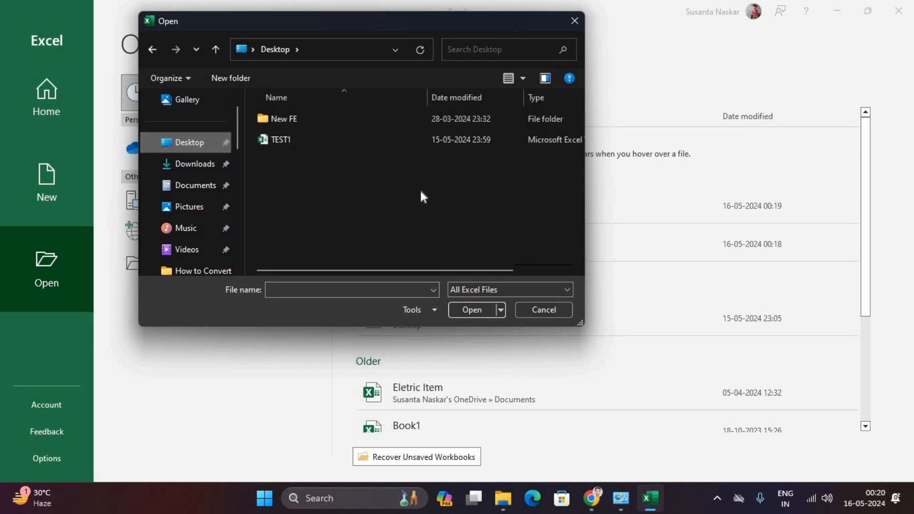
click(281, 143)
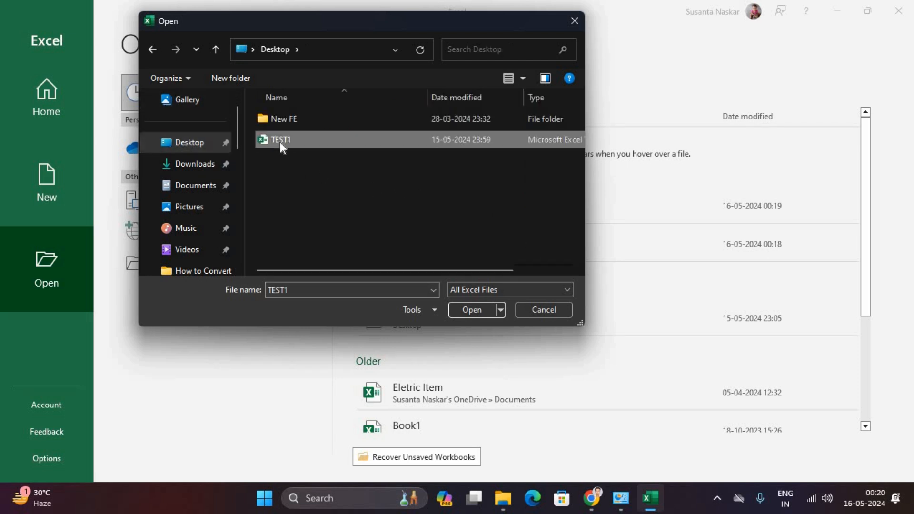
click(470, 311)
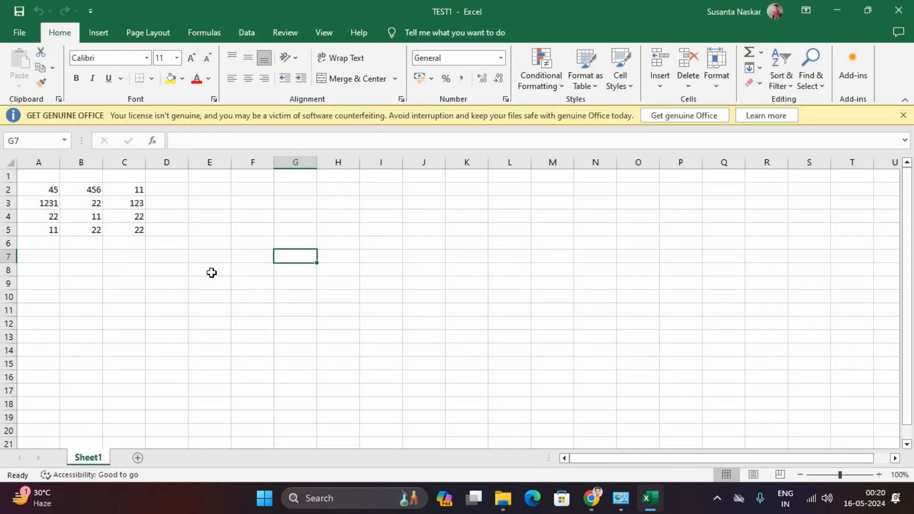
click(903, 116)
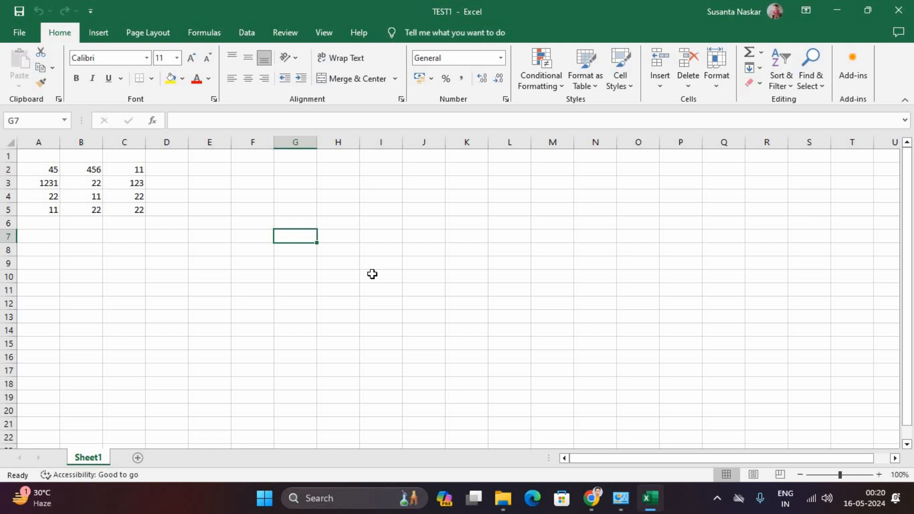
- Add a fourth column of numbers beside the existing data, entering 4444, 4444, 444 and 4444 in D2:D5
drag(50, 170, 140, 212)
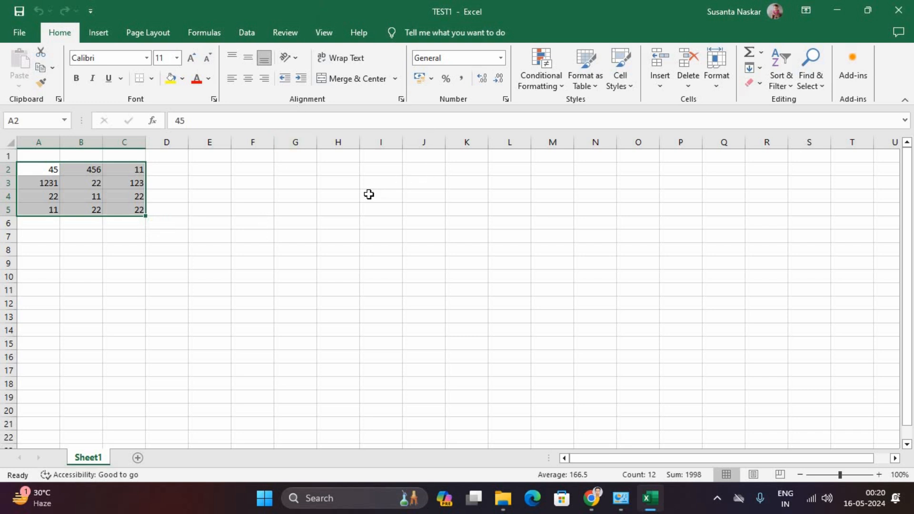
click(347, 197)
click(175, 170)
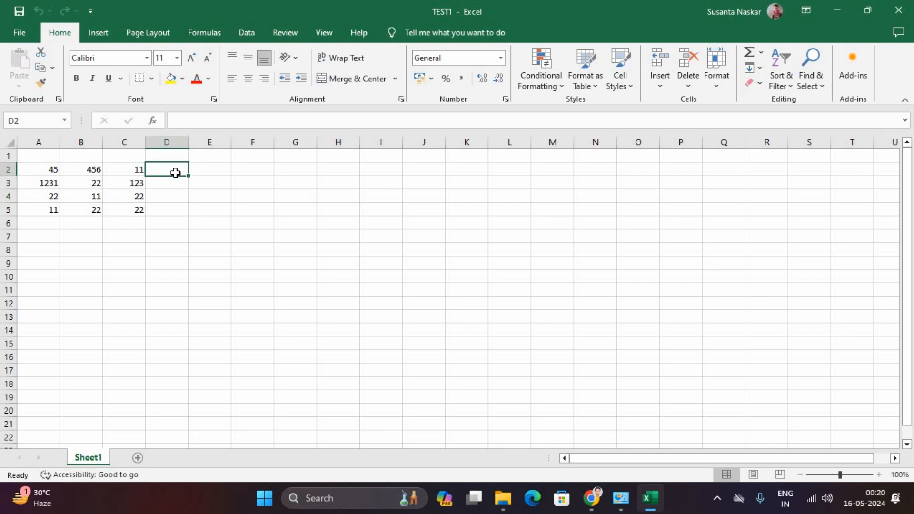
text(4444)
key(Return)
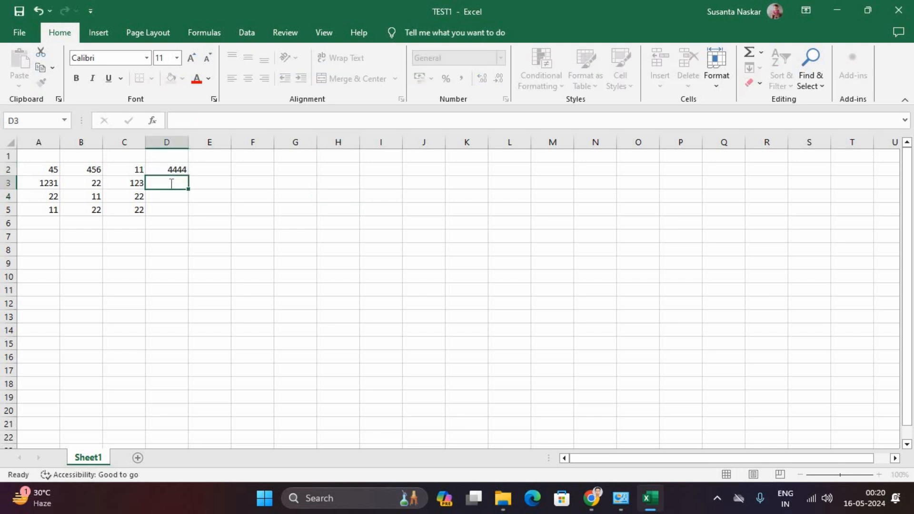
text(4444)
key(Return)
text(444)
key(Return)
text(4444)
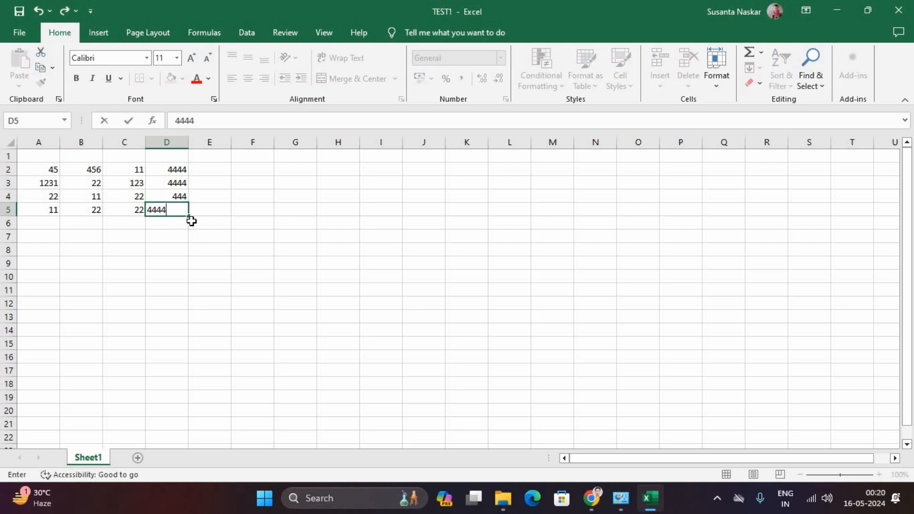
click(243, 210)
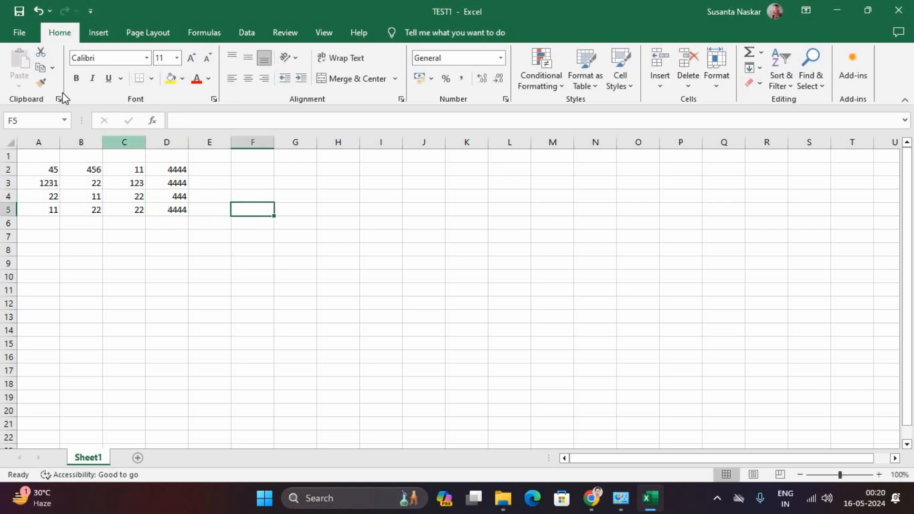
- Save the edited workbook as a separate Excel Workbook named TEST2 on the desktop
click(21, 33)
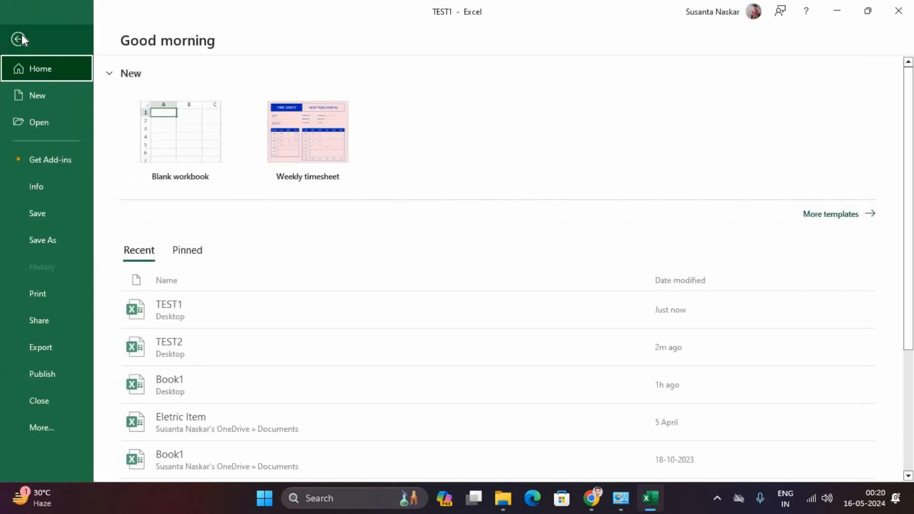
click(52, 242)
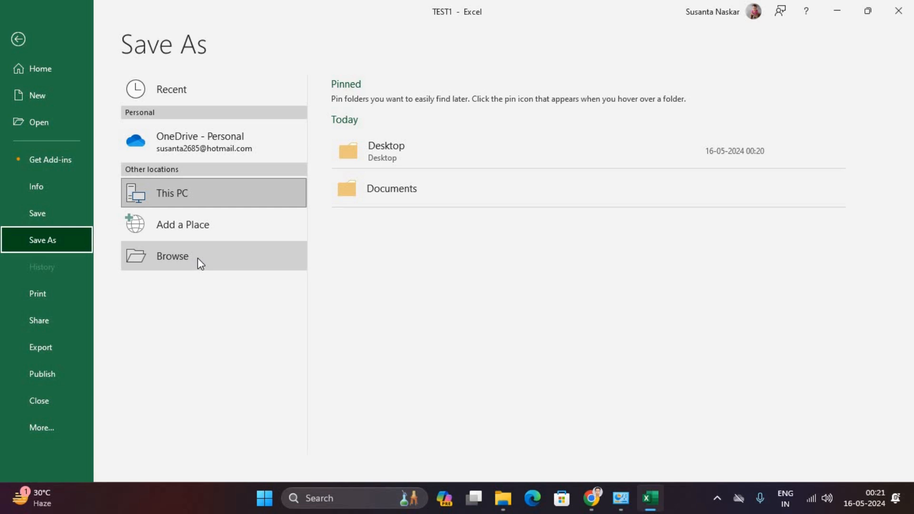
click(198, 258)
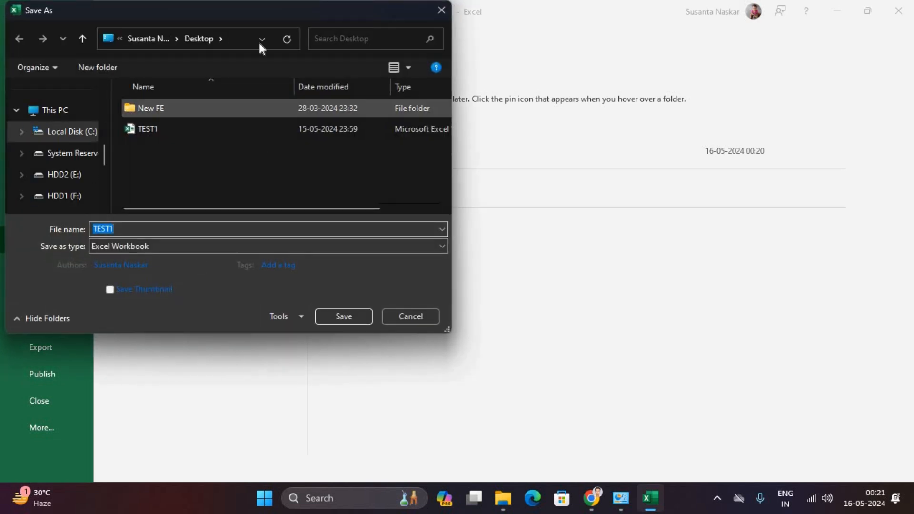
drag(253, 11, 517, 70)
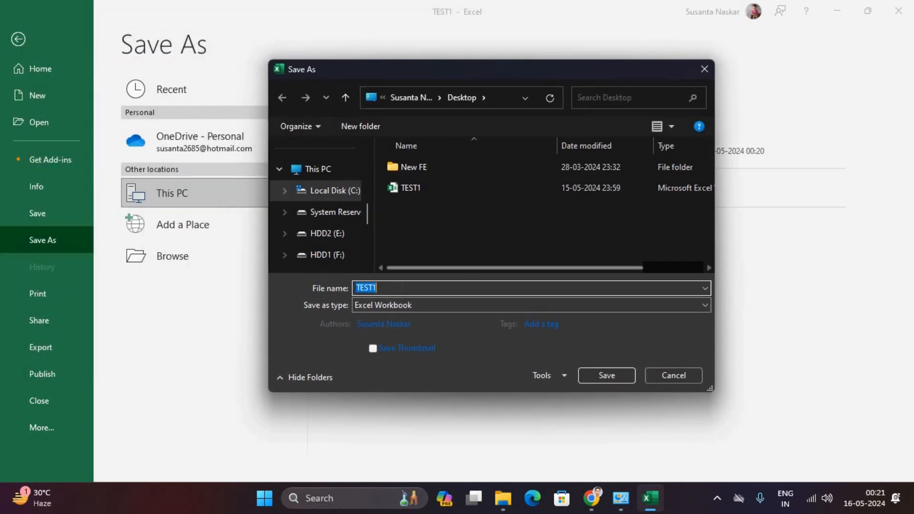
click(402, 288)
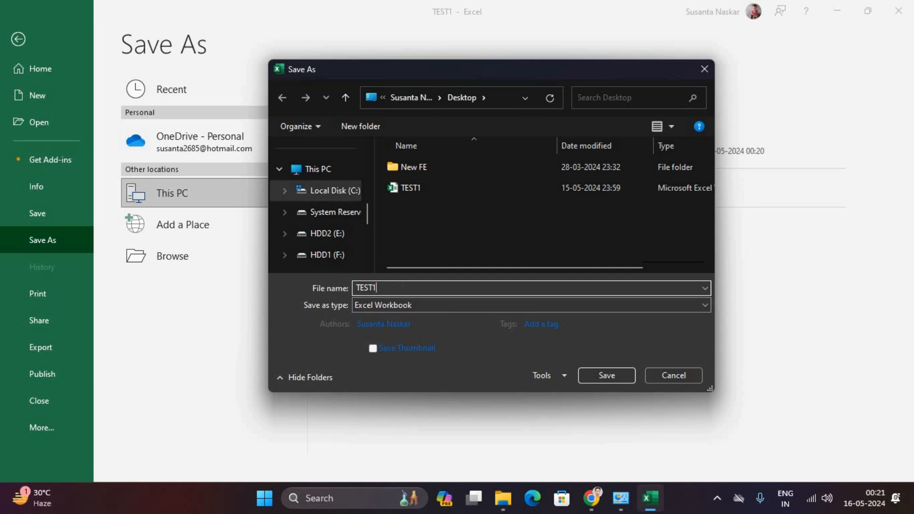
key(BackSpace)
text(2)
click(610, 380)
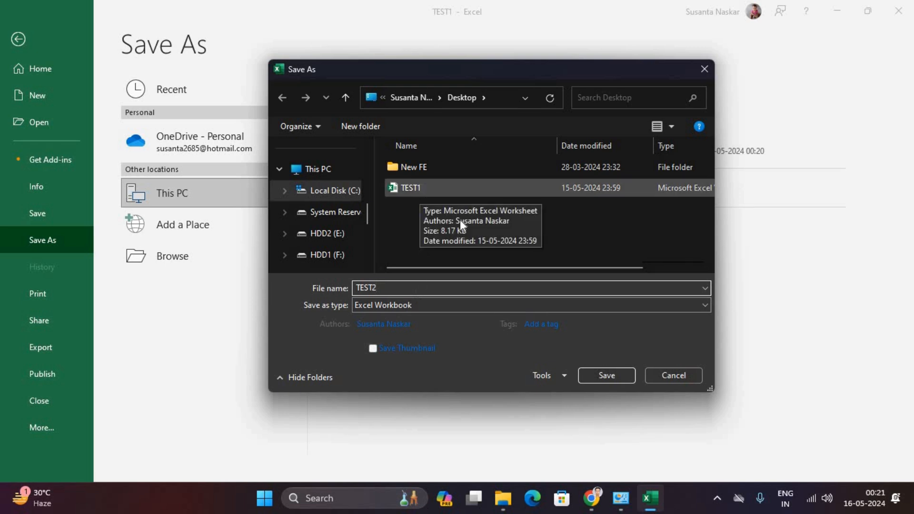
click(605, 375)
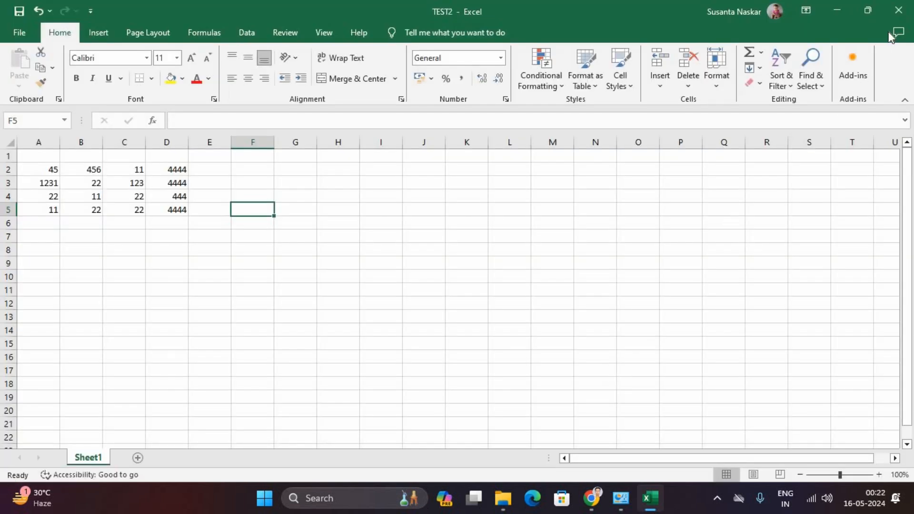
- Close the workbook and move the TEST2 file next to TEST1 on the desktop
click(899, 10)
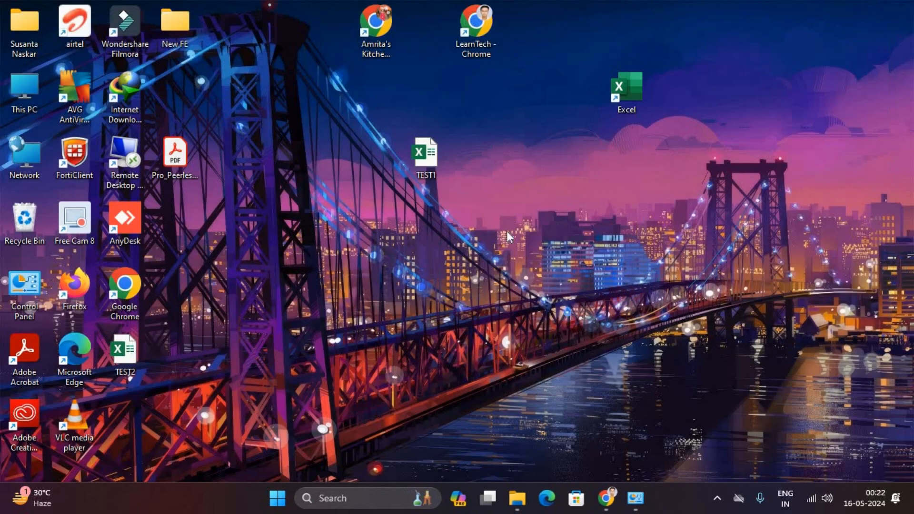
drag(132, 352, 469, 171)
click(430, 158)
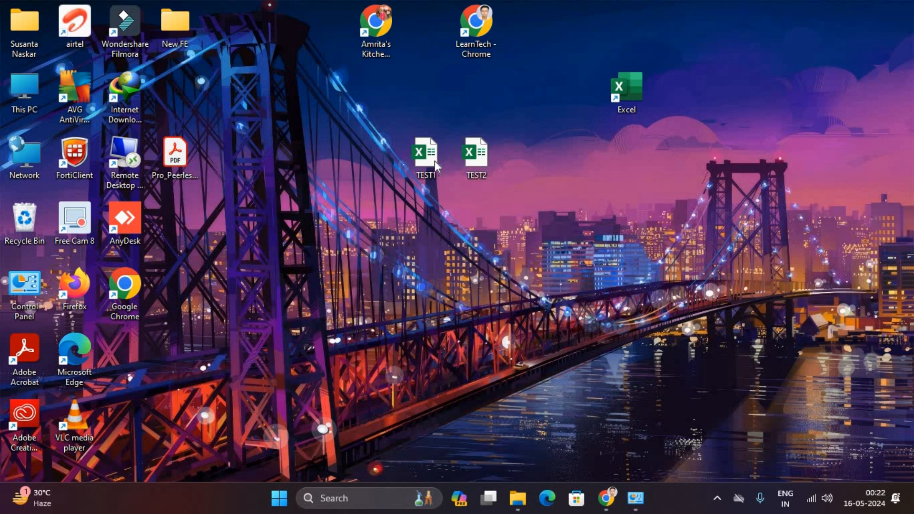
click(471, 155)
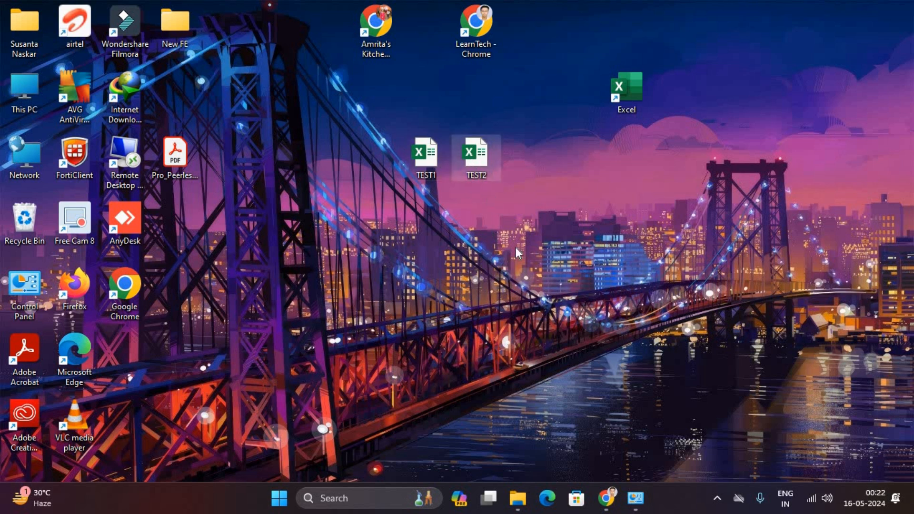
- Open TEST1 and TEST2 from the desktop and arrange their windows so both sets of data can be seen
click(464, 185)
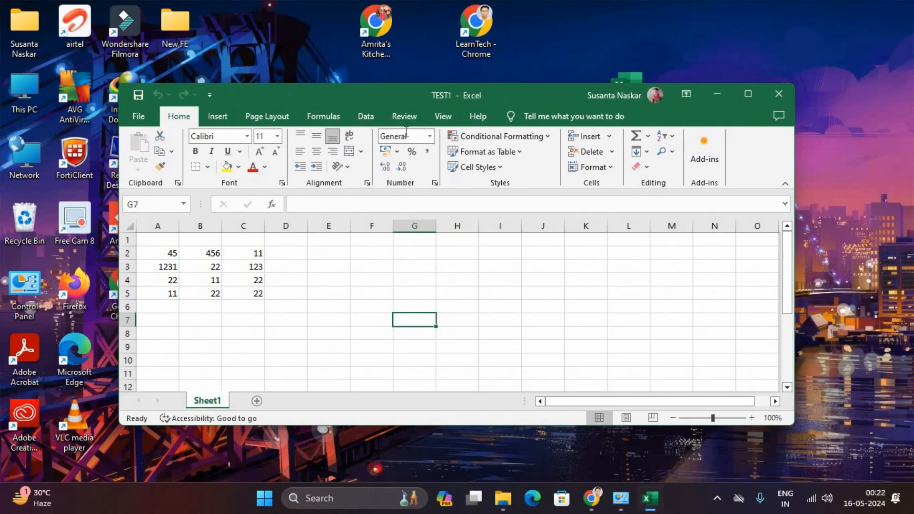
drag(330, 98, 292, 190)
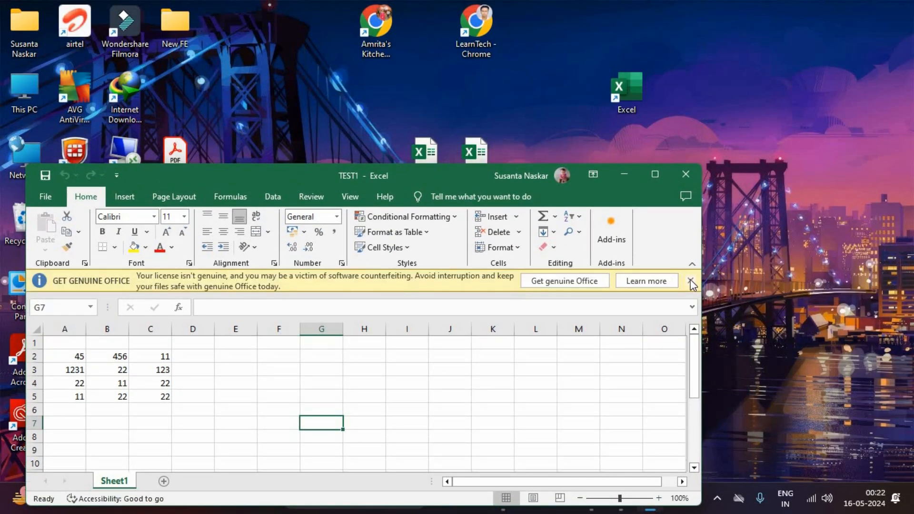
click(690, 281)
drag(464, 172, 464, 182)
double_click(470, 155)
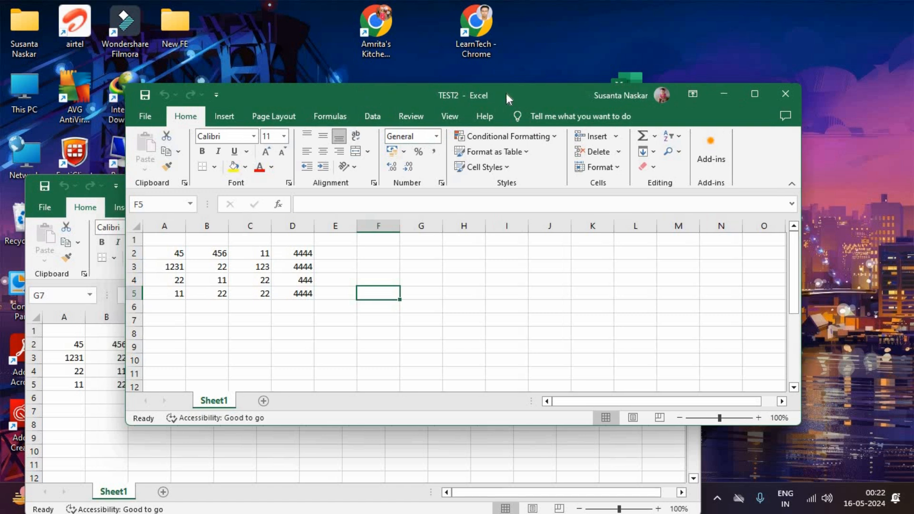
drag(507, 93, 510, 93)
- Compare the data in A2:D5 of TEST2 with A2:C5 of TEST1 by selecting each range in its window
drag(326, 258, 452, 295)
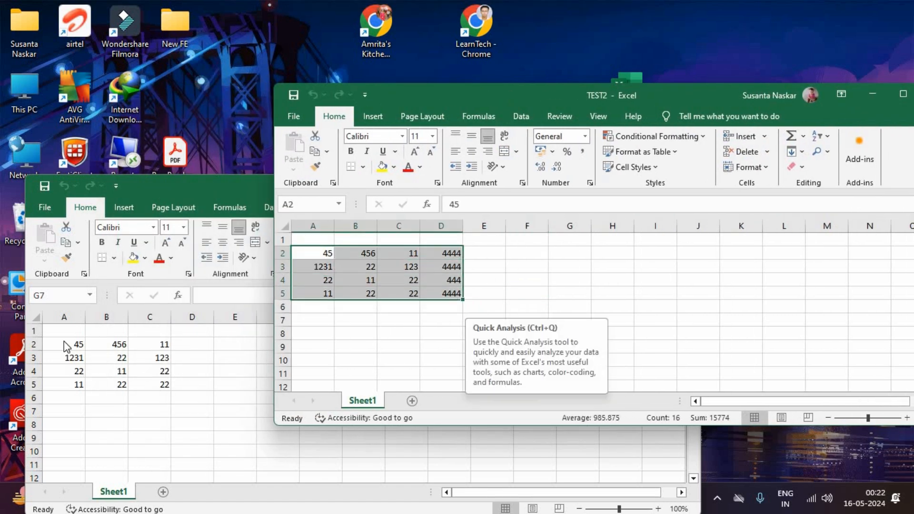
click(67, 347)
drag(69, 345, 164, 388)
drag(486, 93, 503, 85)
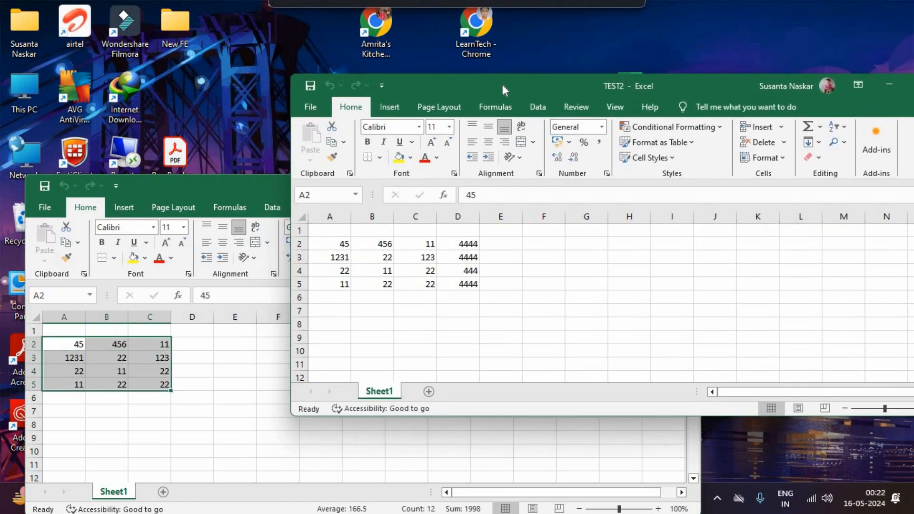
click(230, 184)
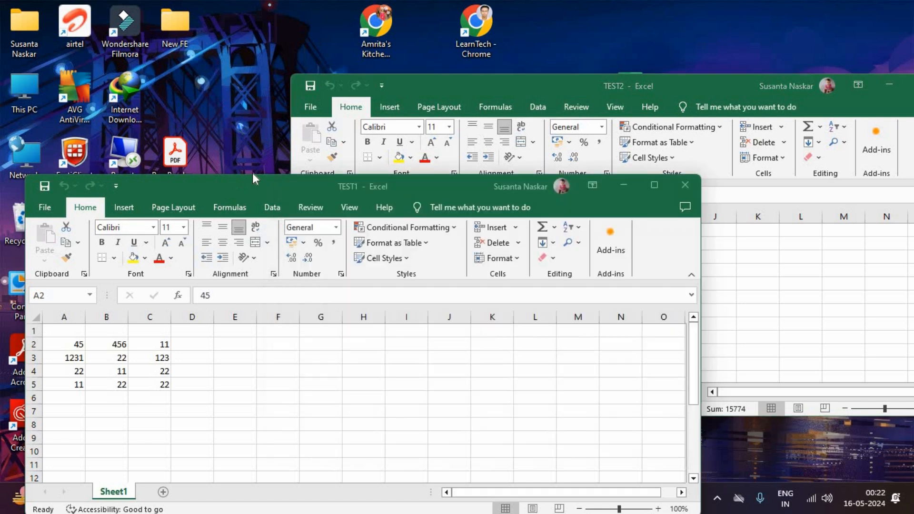
drag(448, 87, 484, 61)
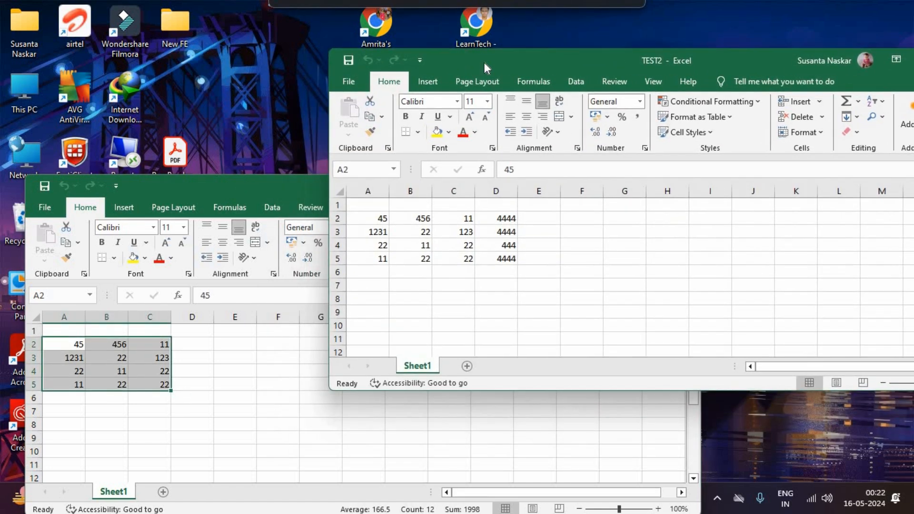
key(ctrl+a)
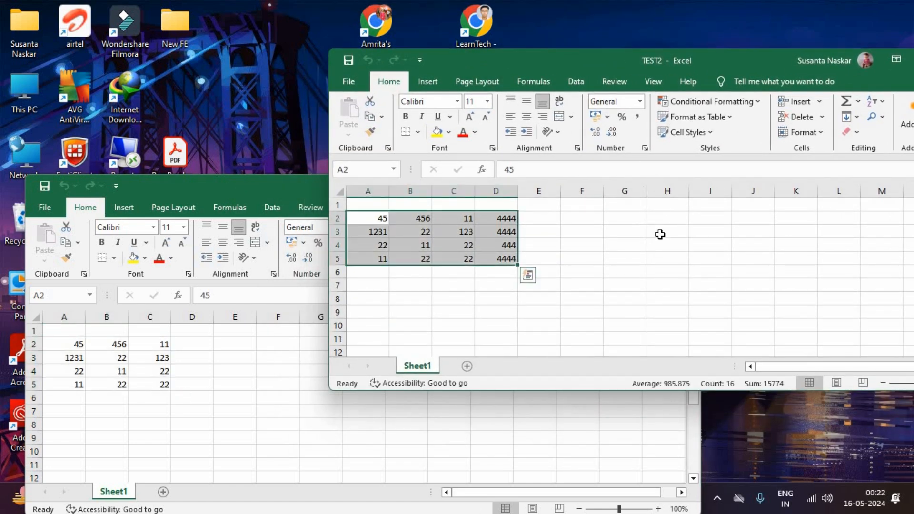
drag(173, 187, 174, 164)
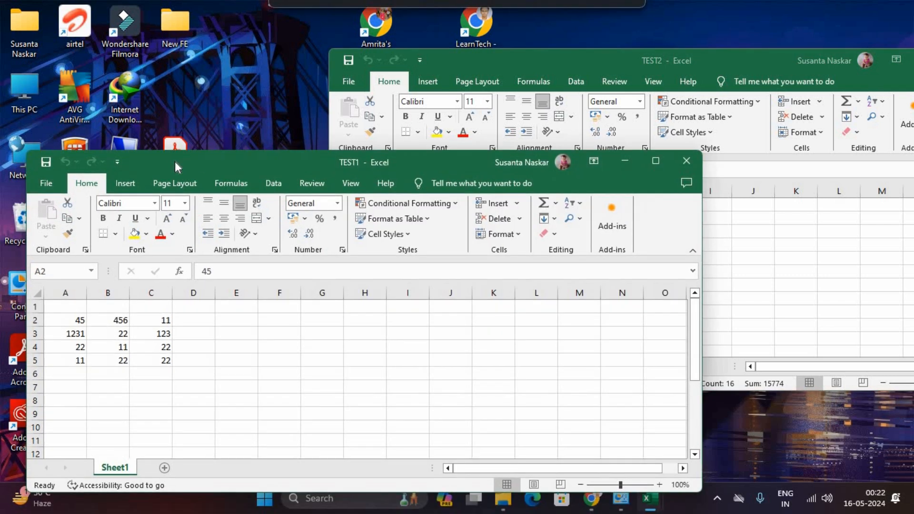
key(ctrl+a)
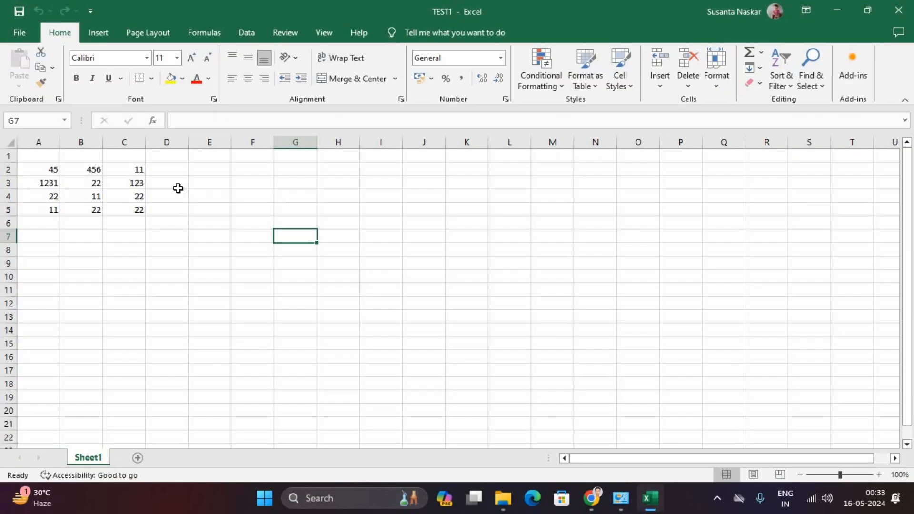
- Clear the numbers in columns B and C of TEST1, and select A2:A6
click(175, 207)
drag(78, 168, 140, 224)
drag(49, 174, 53, 228)
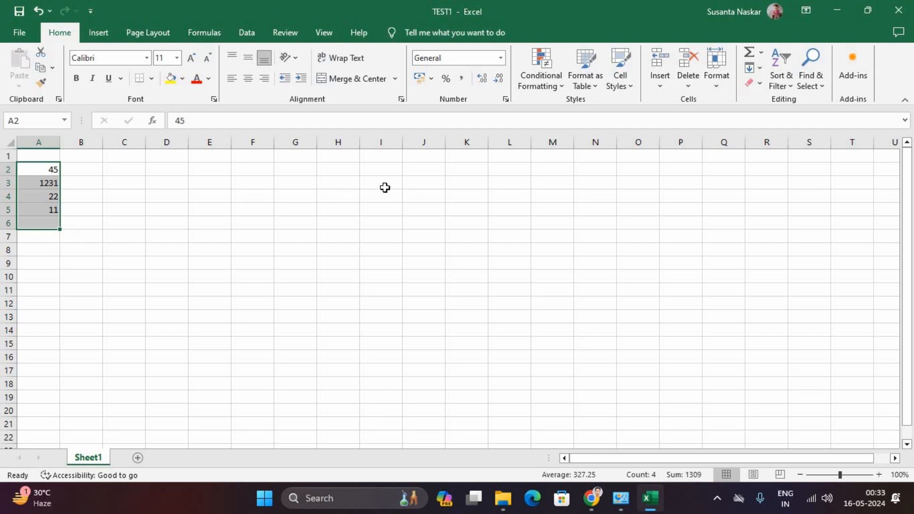
- Clear the numbers in column A and enter 12, 54, 25 and 85 in A2:A5
click(369, 210)
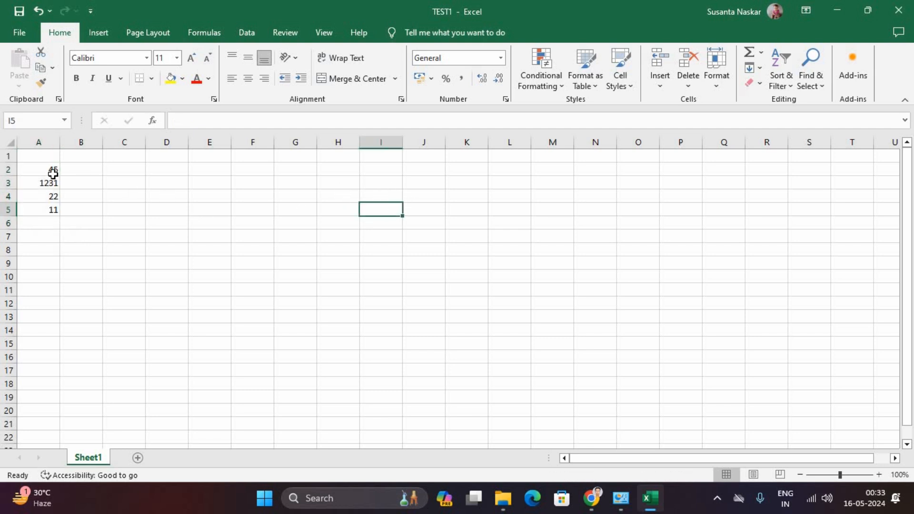
drag(50, 170, 55, 223)
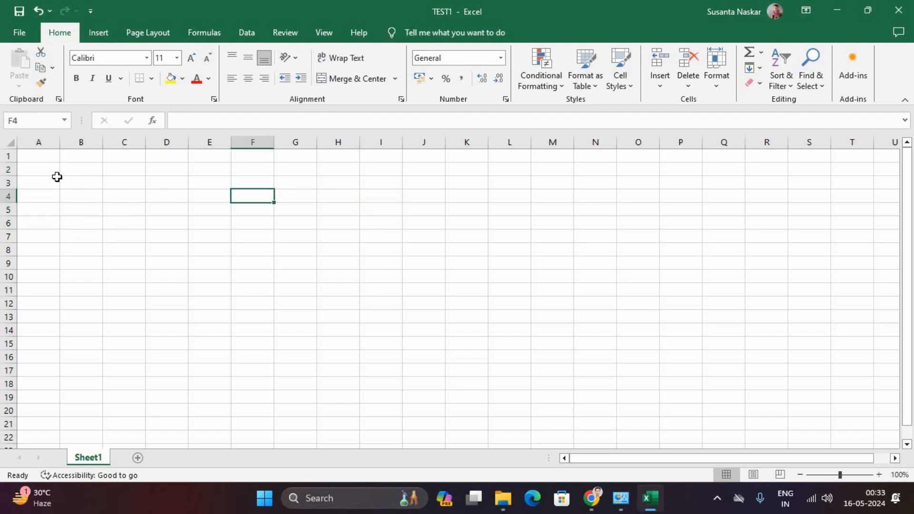
click(56, 171)
text(12)
key(Return)
text(54)
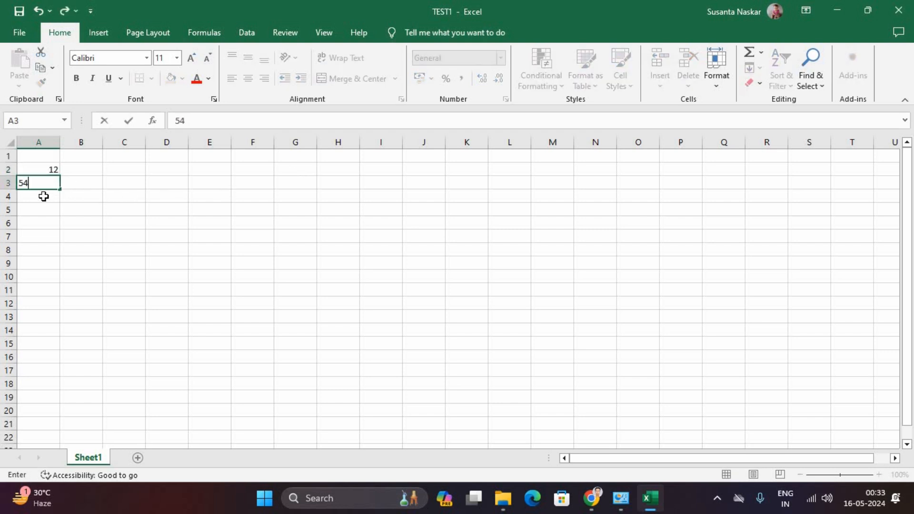
key(Return)
text(51)
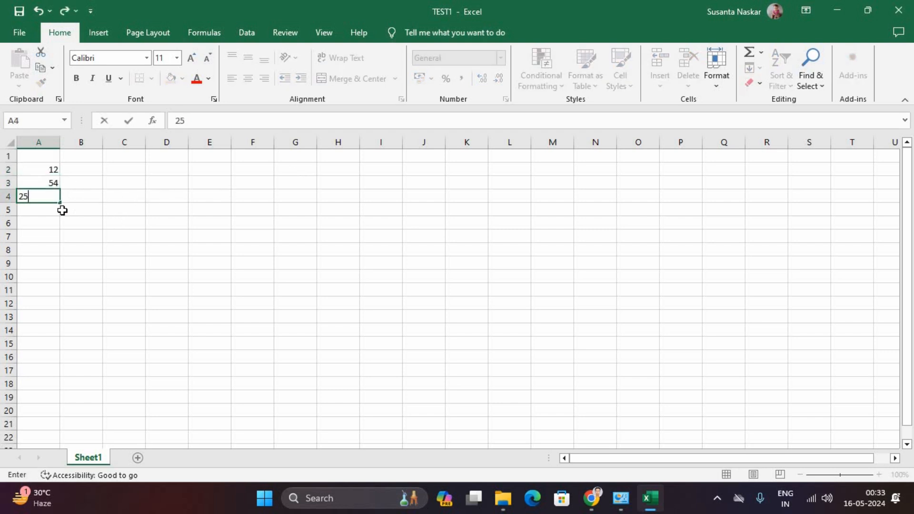
key(BackSpace)
key(Return)
text(85)
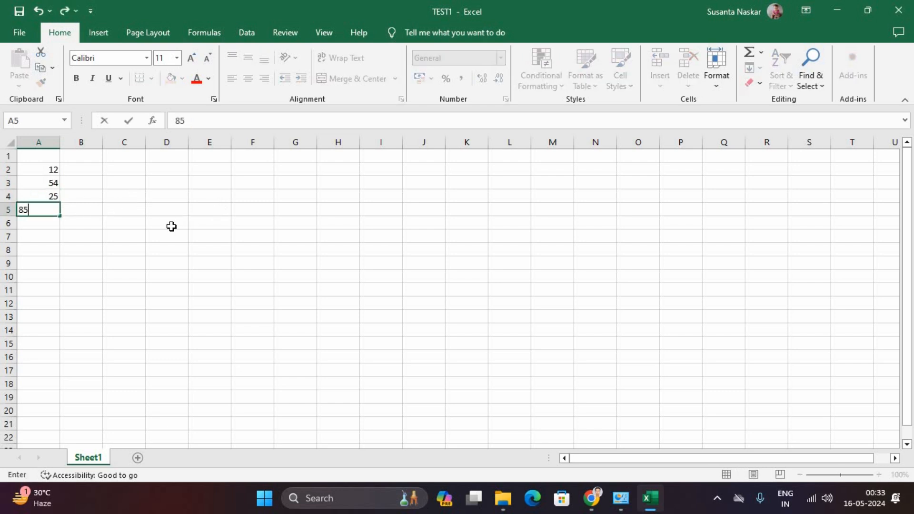
click(106, 234)
- Select A2:A6 and look at the functions offered by AutoSum without applying any of them
drag(48, 171, 51, 226)
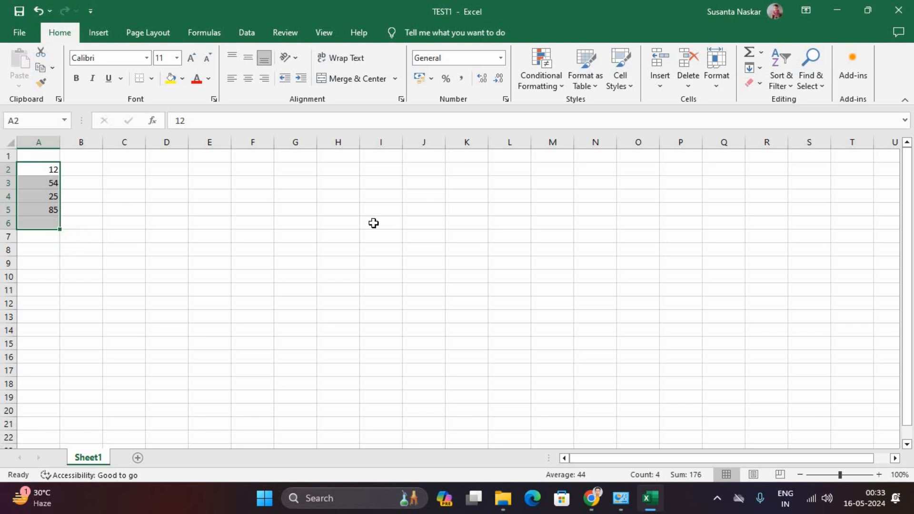
click(52, 224)
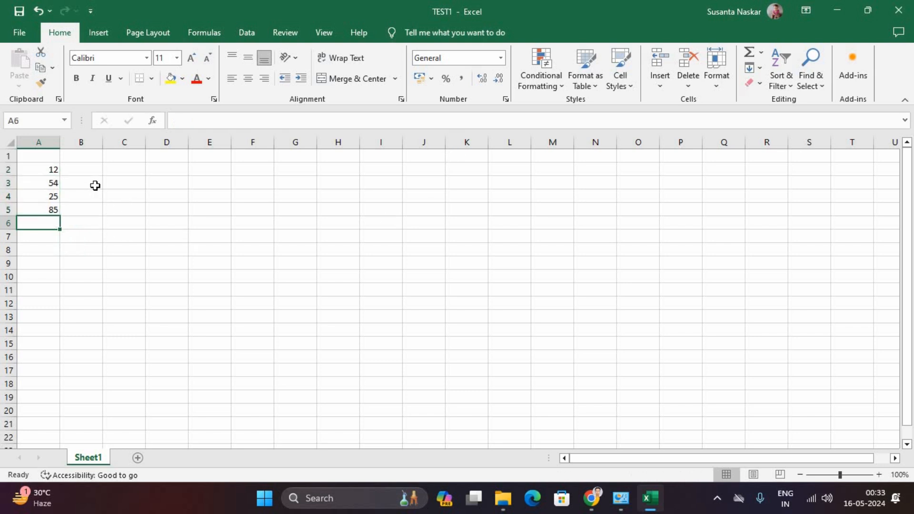
click(96, 185)
drag(53, 169, 53, 222)
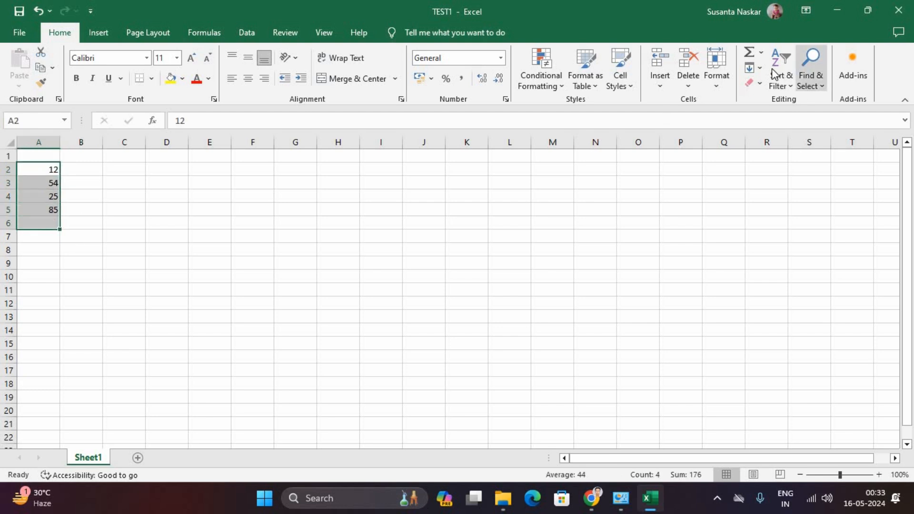
click(762, 53)
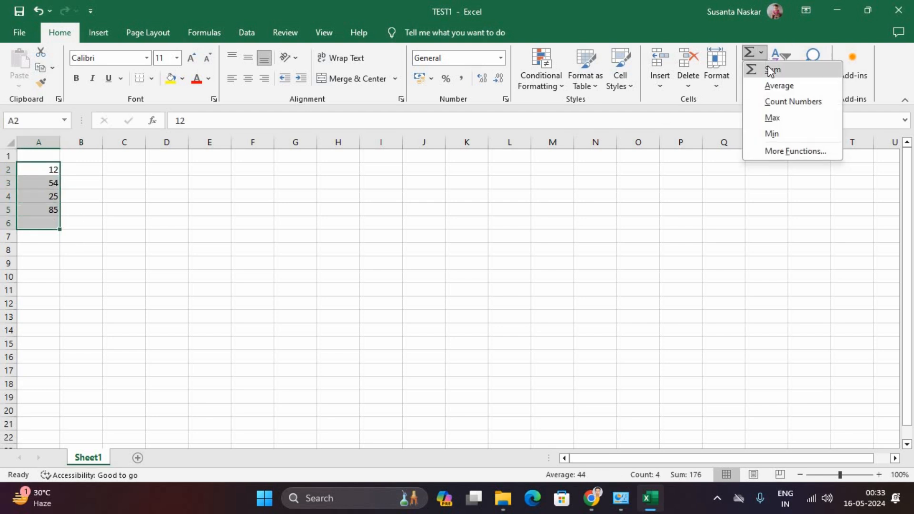
click(540, 189)
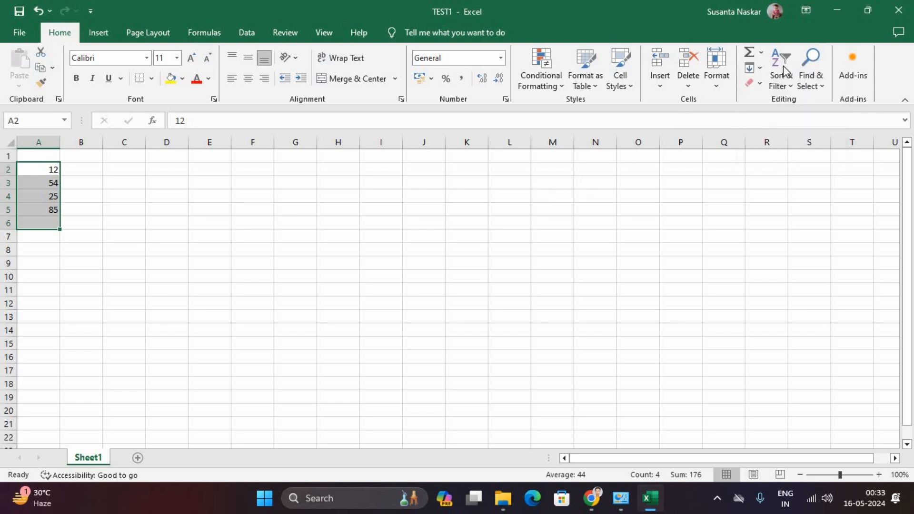
click(753, 54)
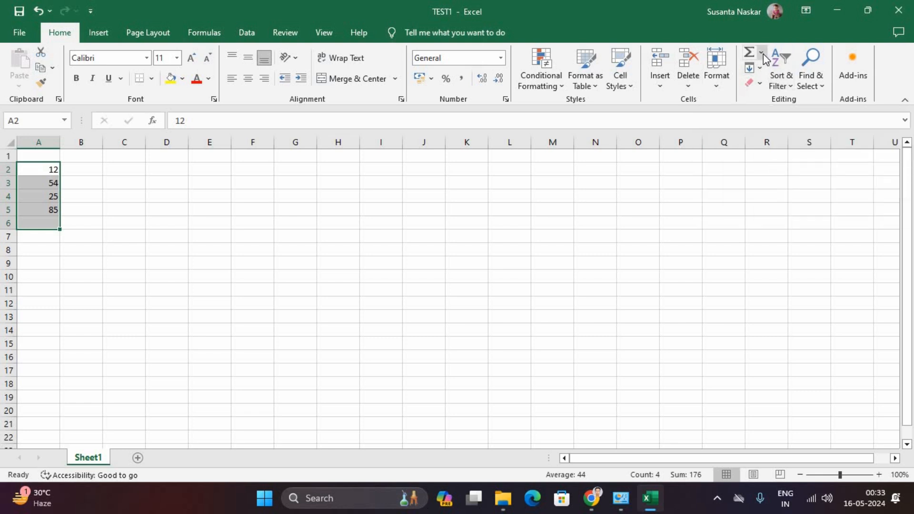
click(257, 247)
- Select A2:A5, A2:A6 and A2:A8 in turn to compare ranges with and without empty cells below the numbers
drag(49, 170, 51, 209)
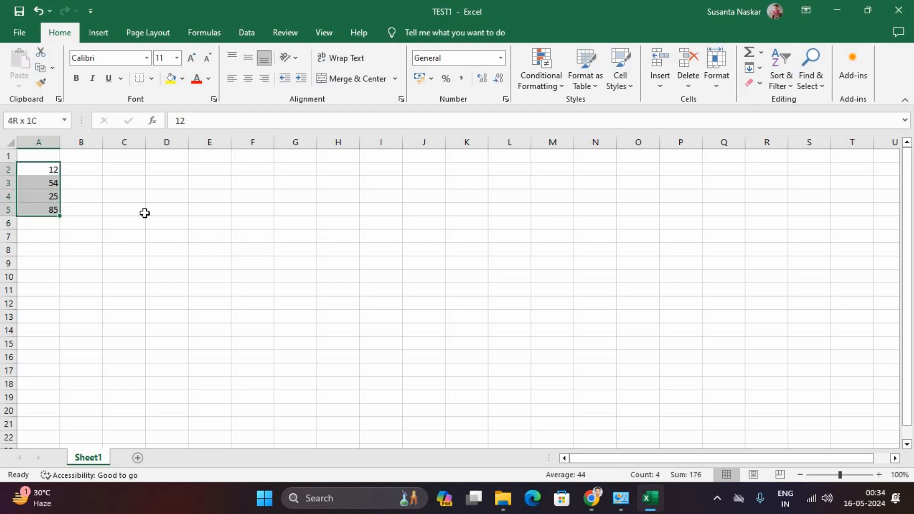
click(144, 212)
drag(53, 170, 55, 224)
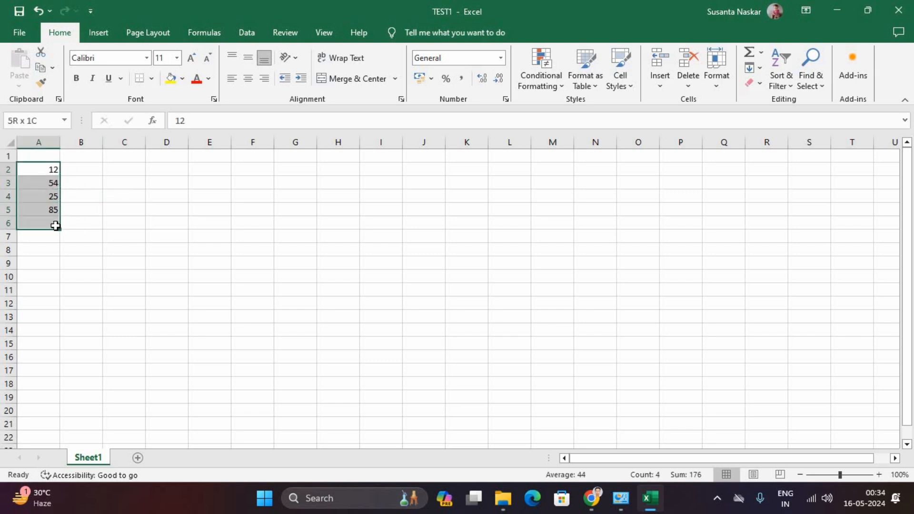
drag(56, 226, 56, 226)
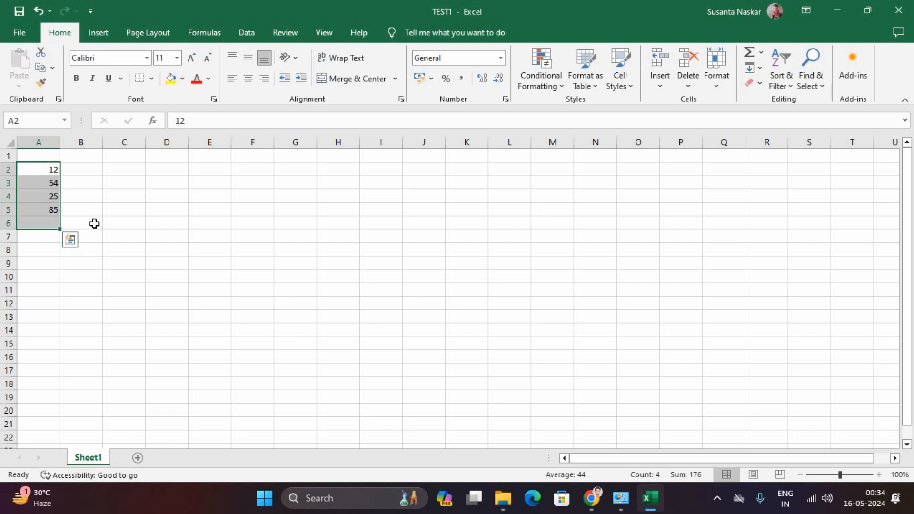
click(94, 224)
drag(49, 170, 49, 221)
click(115, 222)
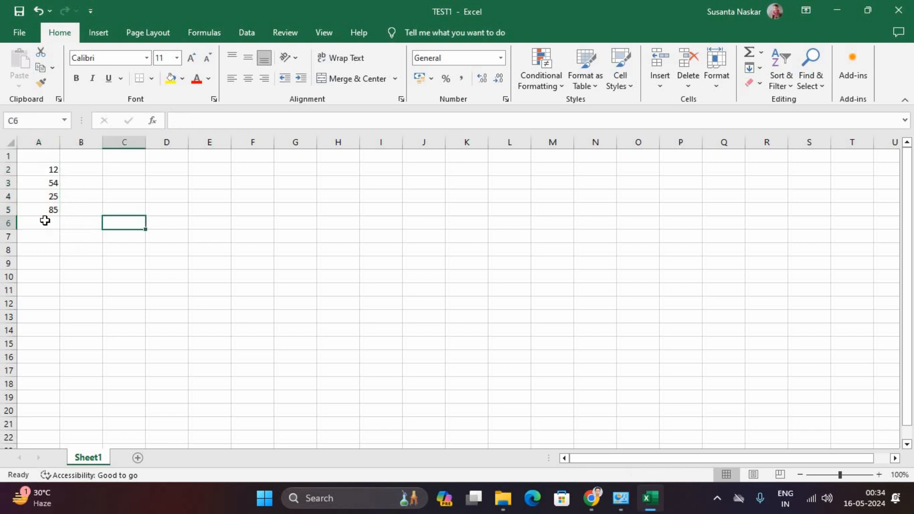
click(46, 225)
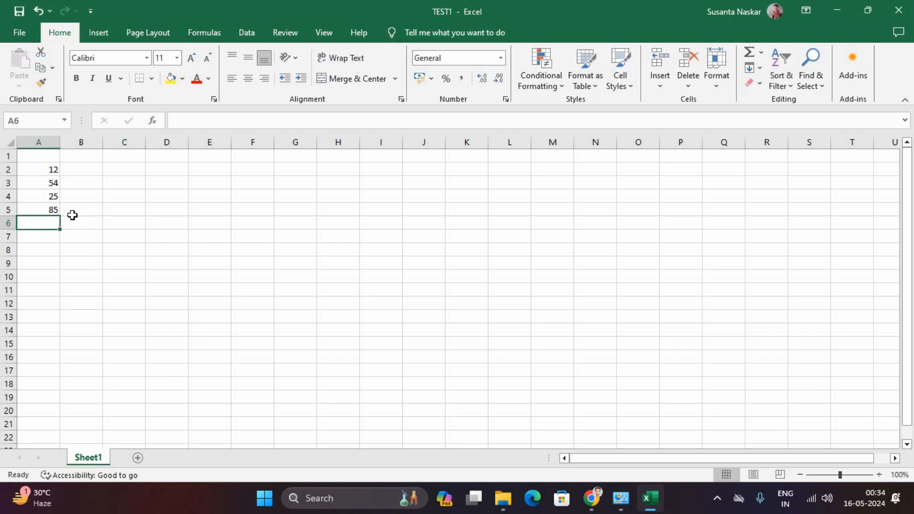
drag(50, 171, 50, 222)
click(49, 223)
drag(50, 171, 50, 250)
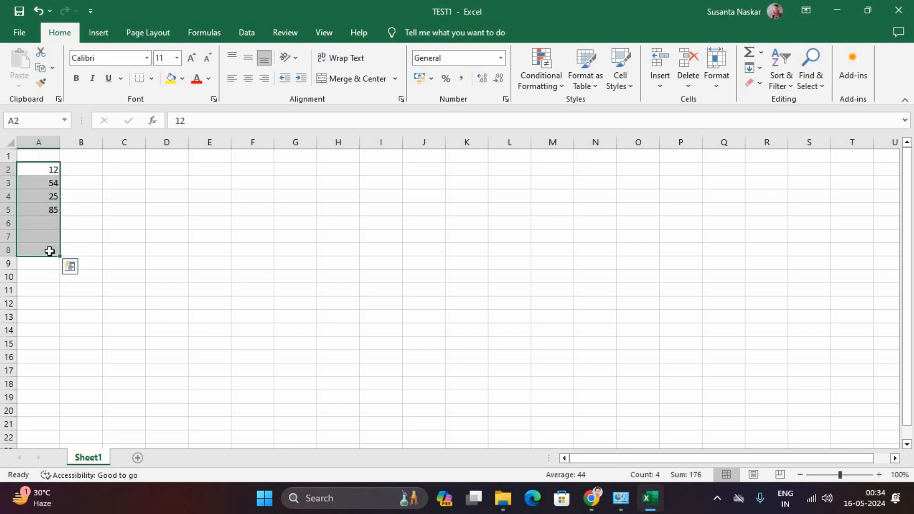
click(49, 250)
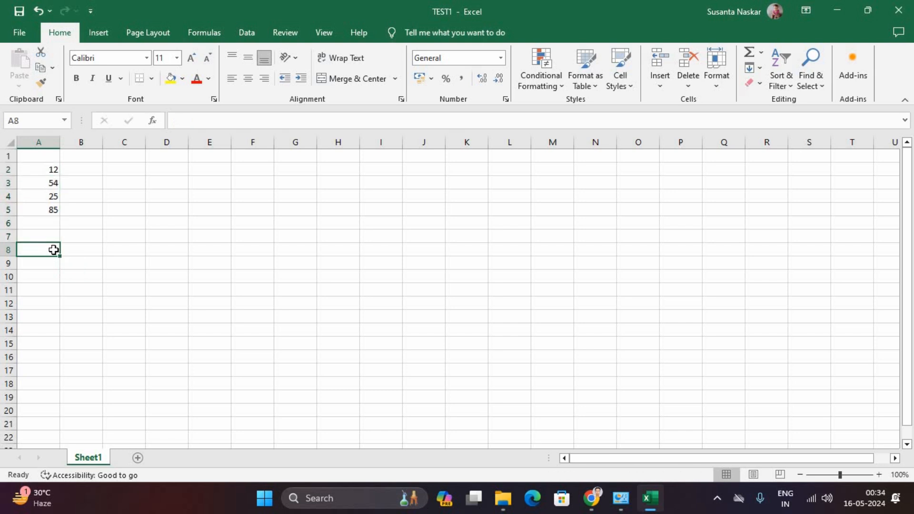
- Total A2:A5 in A6 with AutoSum, and check the formula against the numbers above it
drag(53, 170, 56, 224)
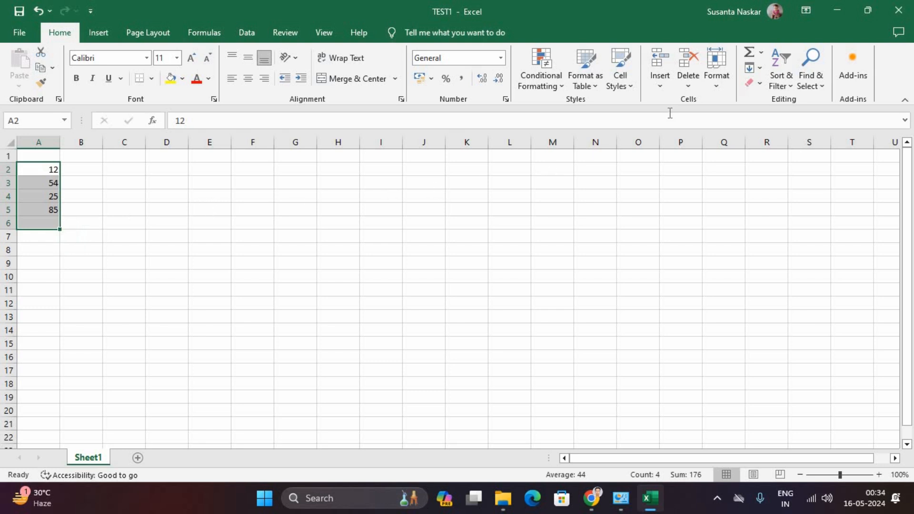
click(752, 54)
click(224, 208)
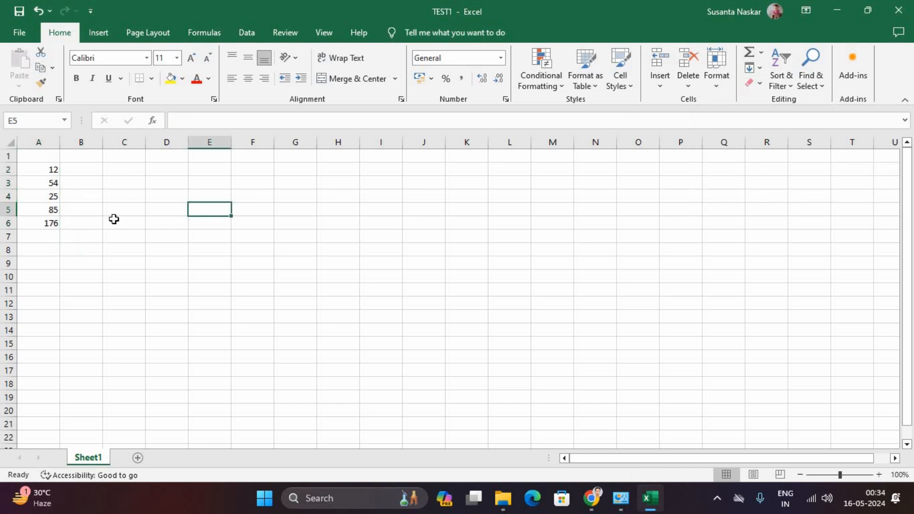
click(46, 224)
drag(56, 172, 56, 208)
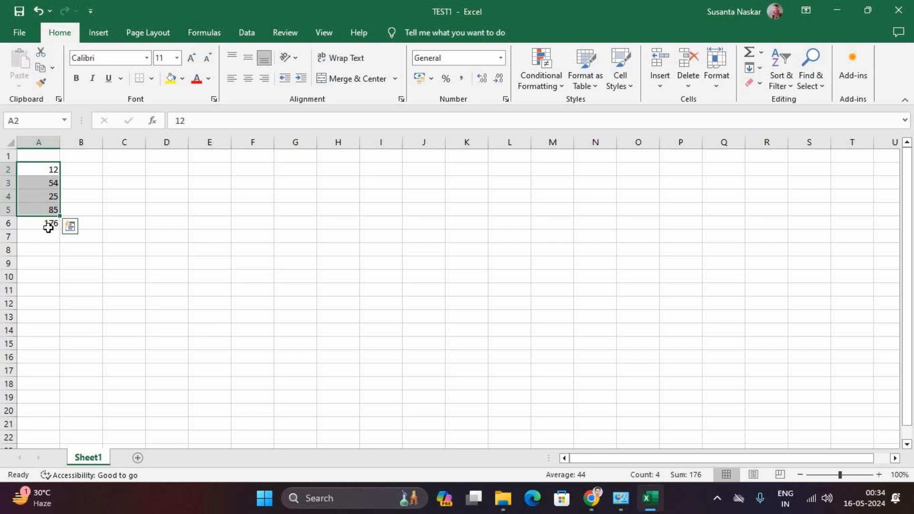
click(47, 226)
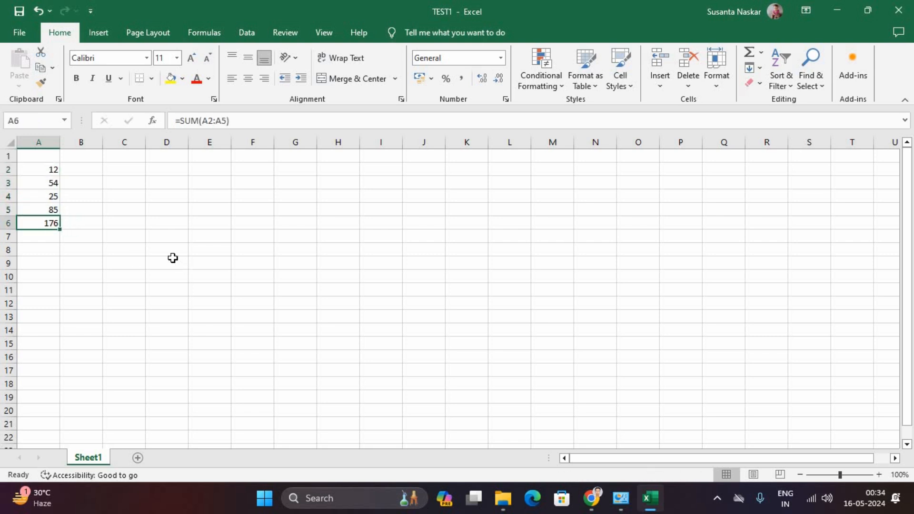
- Change the value in A2 to 54 and the value in A3 to 74
click(51, 172)
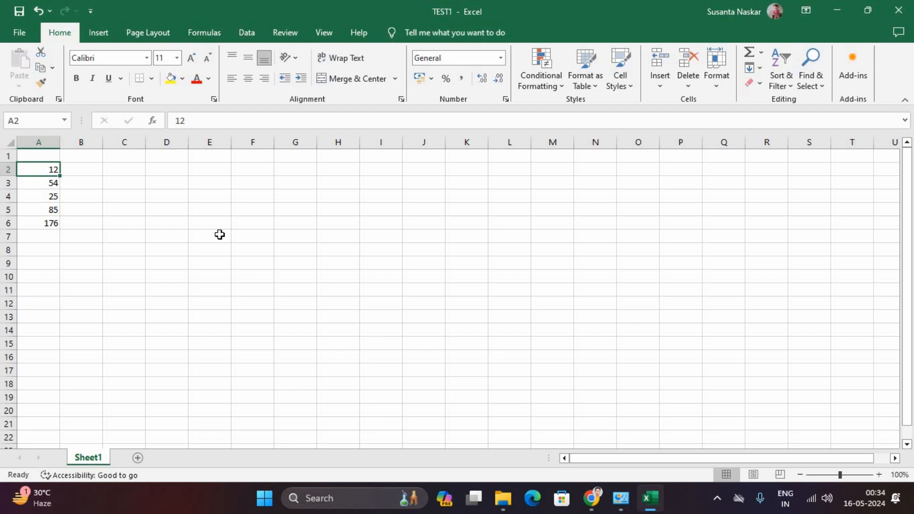
text(54)
click(128, 212)
click(53, 182)
text(74)
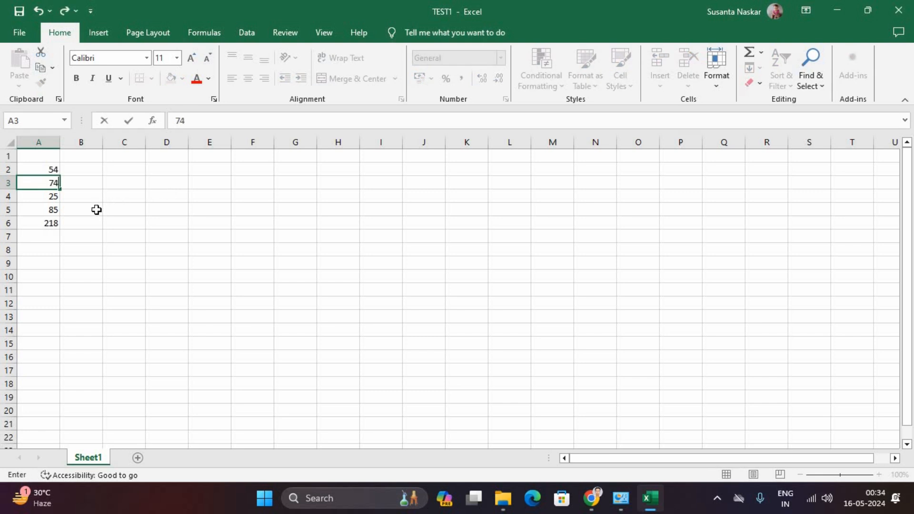
click(88, 209)
- Change the value in A4 to 2 and the value in A3 to 5
click(53, 200)
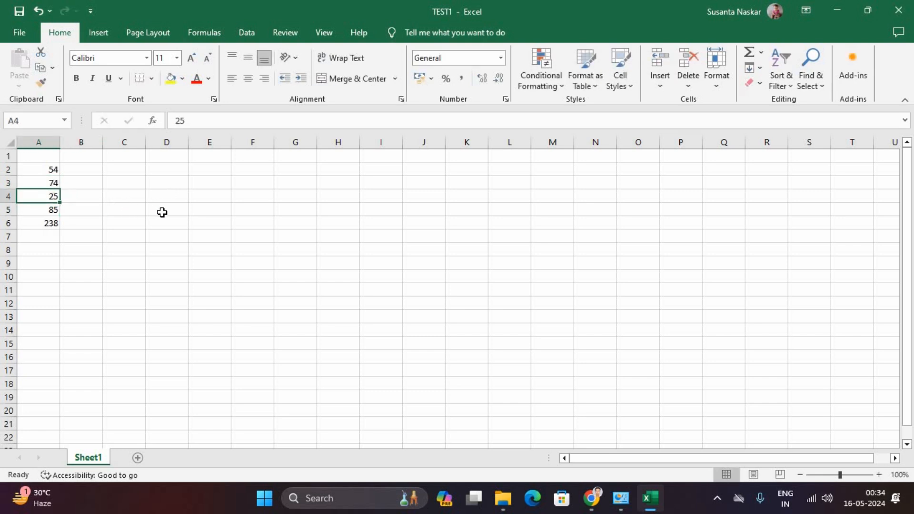
text(2)
click(210, 212)
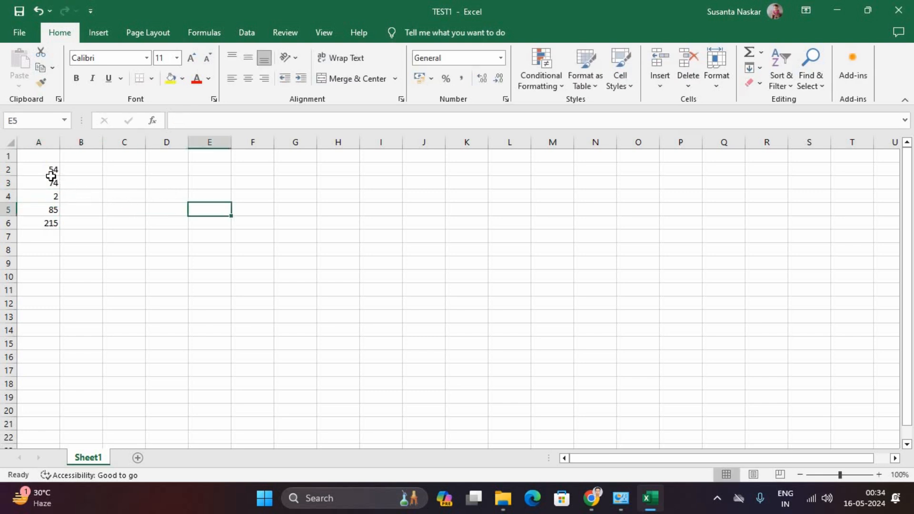
click(52, 183)
text(5)
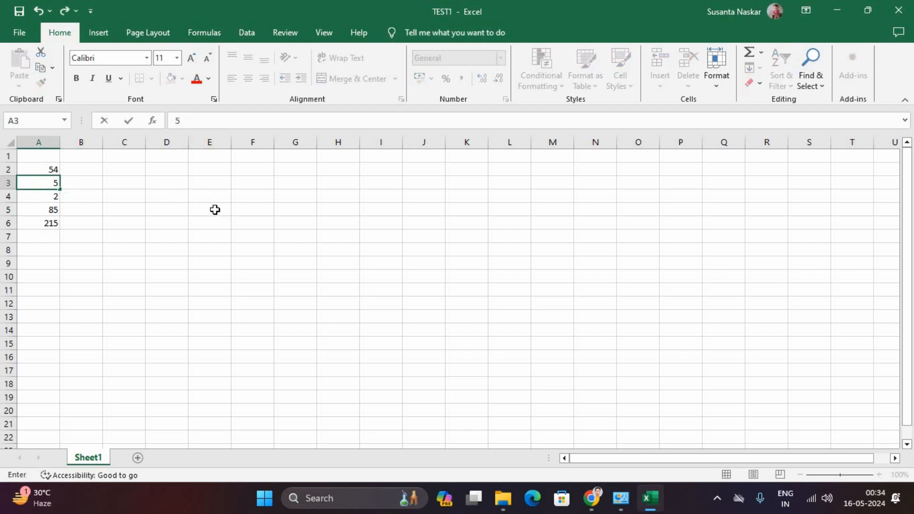
click(214, 210)
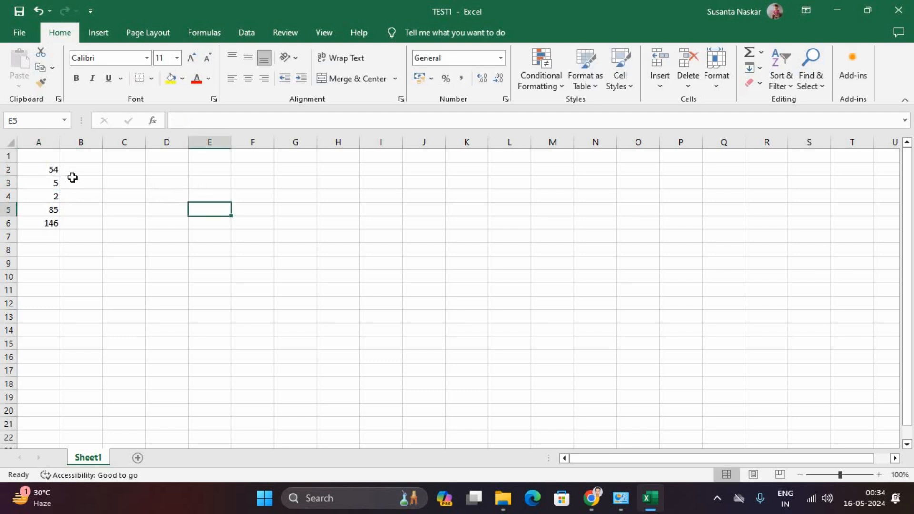
- Check the total's formula in A6, and delete it from the cell
click(81, 234)
click(49, 220)
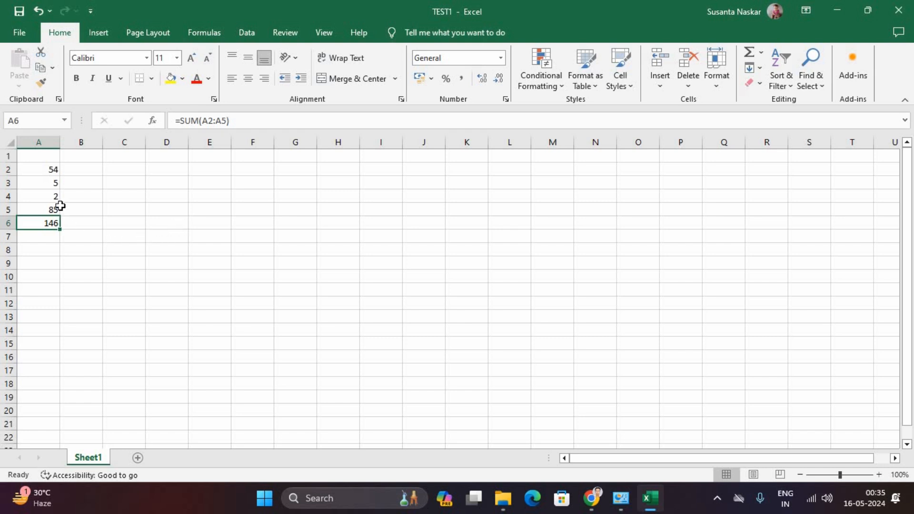
click(92, 241)
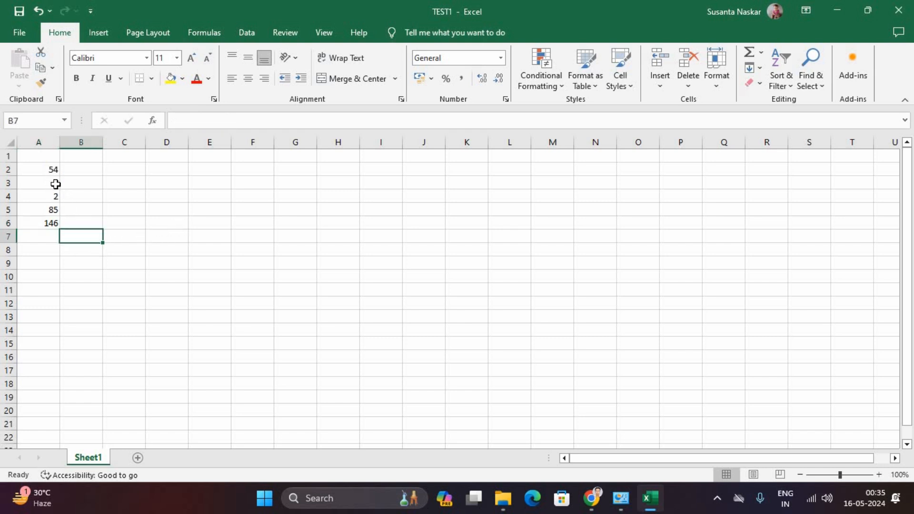
click(51, 223)
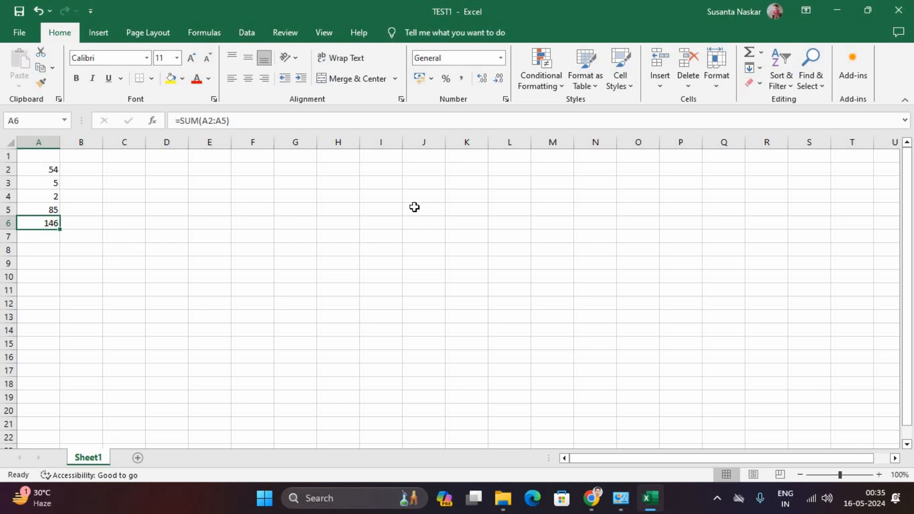
key(Delete)
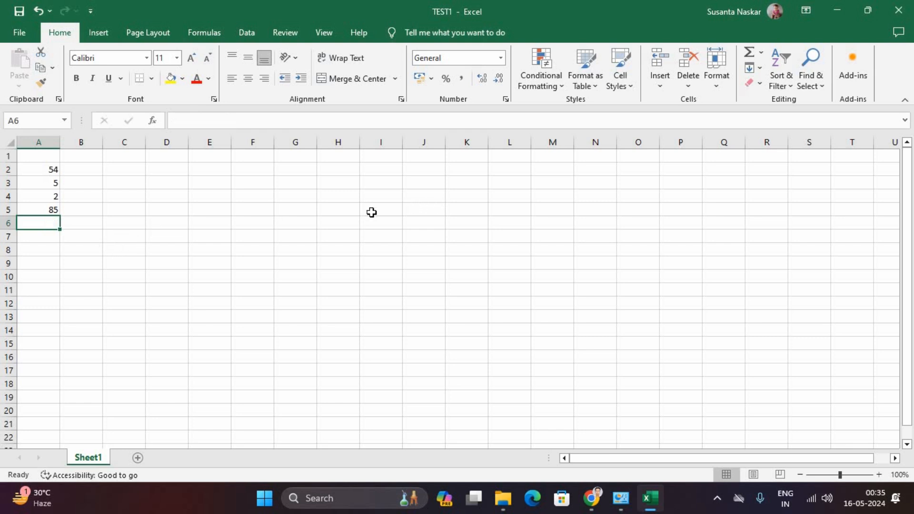
- Total A2:A5 in cell C6 with AutoSum, and delete the total after checking its formula
click(128, 224)
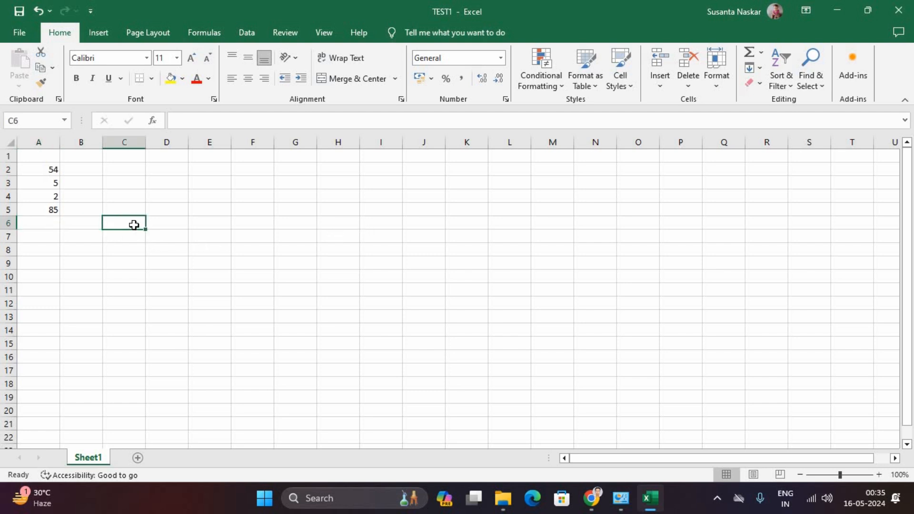
click(749, 53)
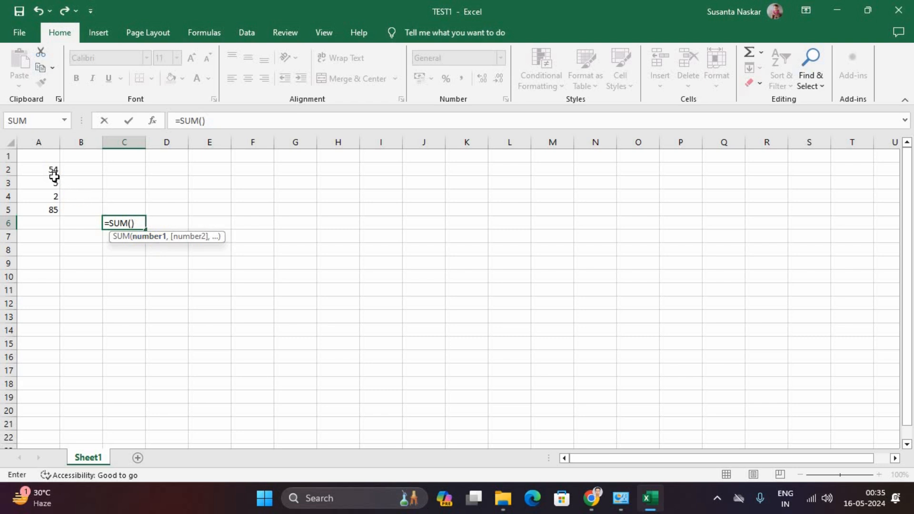
drag(50, 170, 51, 212)
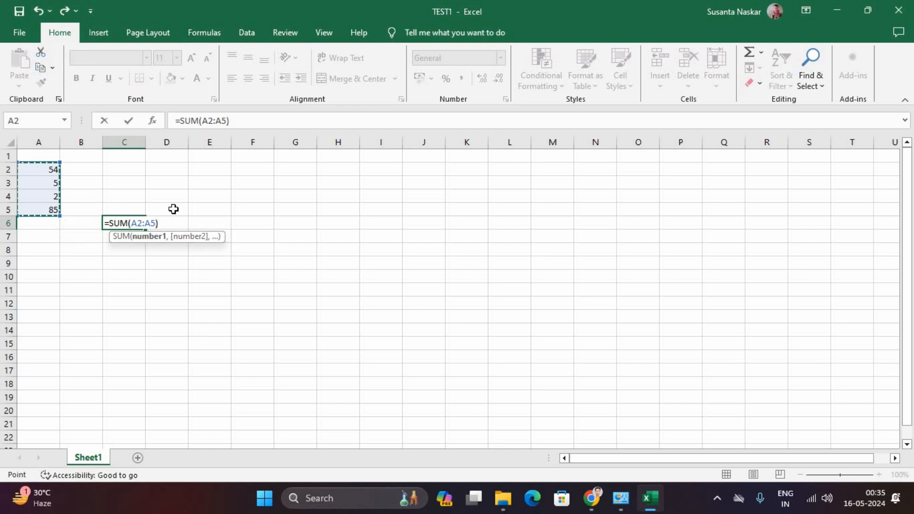
key(Return)
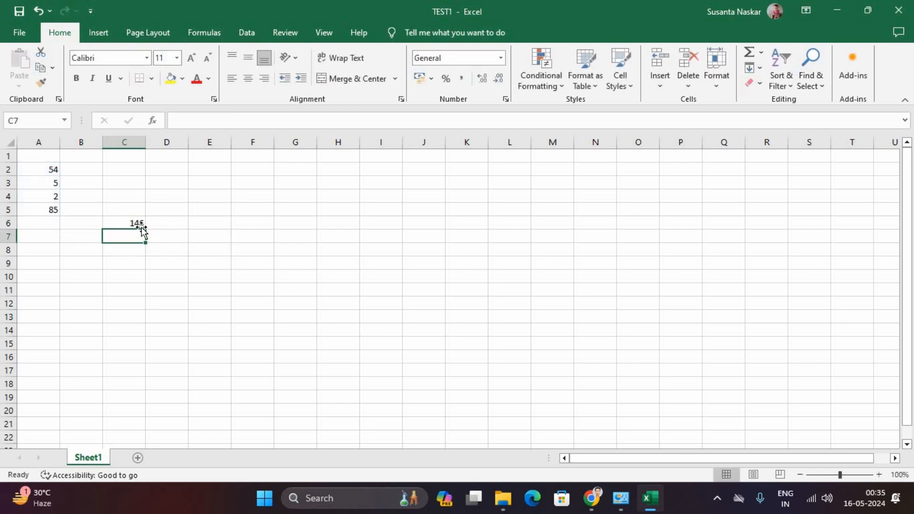
click(139, 225)
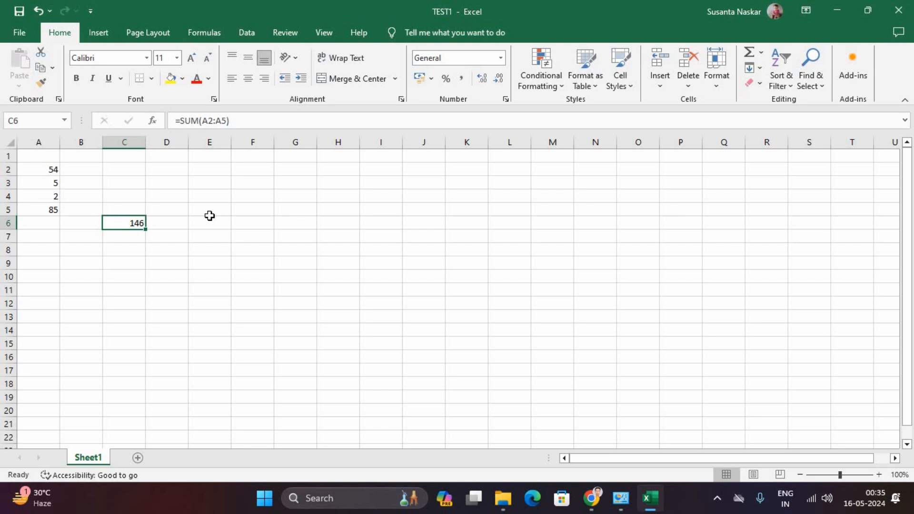
key(Delete)
click(201, 237)
- Total the numbers of column A in A8 with AutoSum over A2:A7, and check the formula
drag(53, 170, 50, 248)
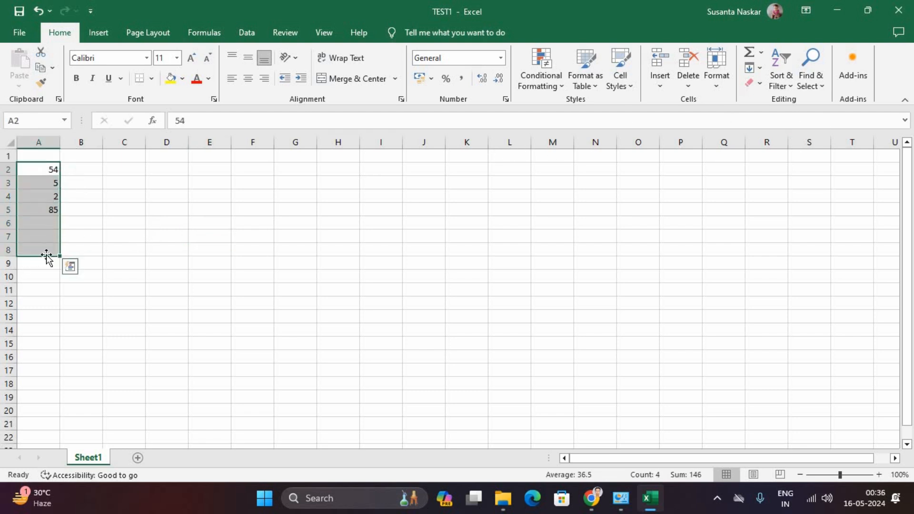
click(750, 54)
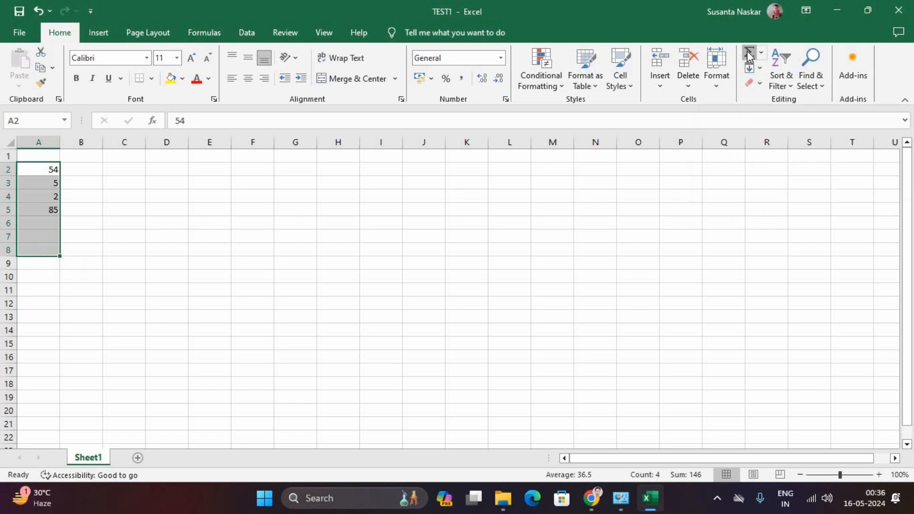
click(159, 210)
click(54, 251)
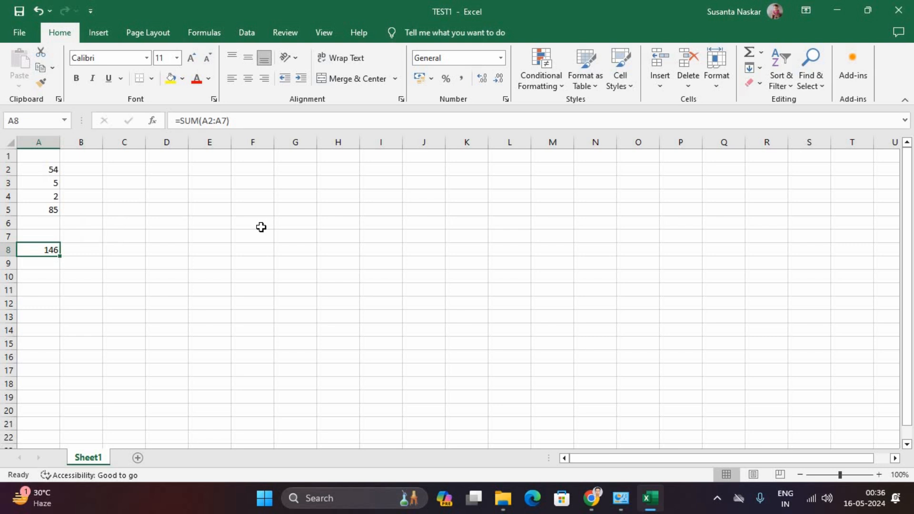
- Look through the other AutoSum functions, and delete the total from A8
click(763, 54)
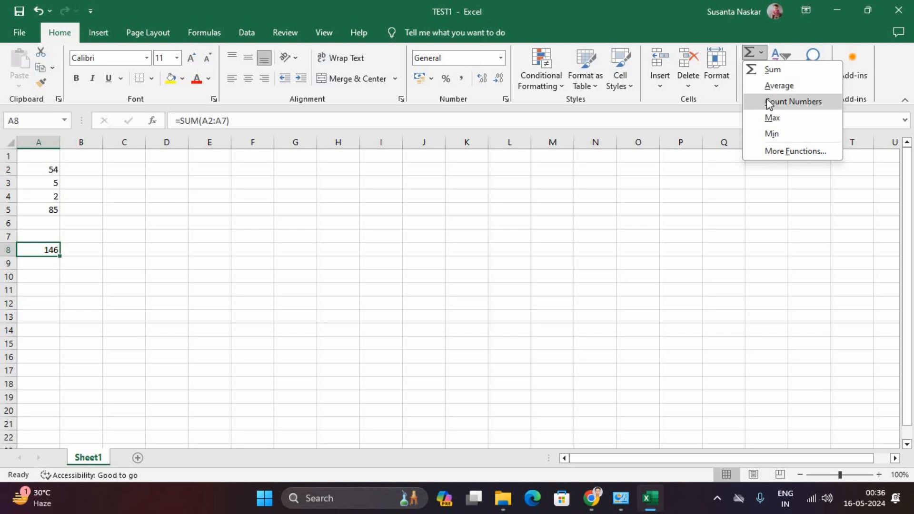
click(221, 248)
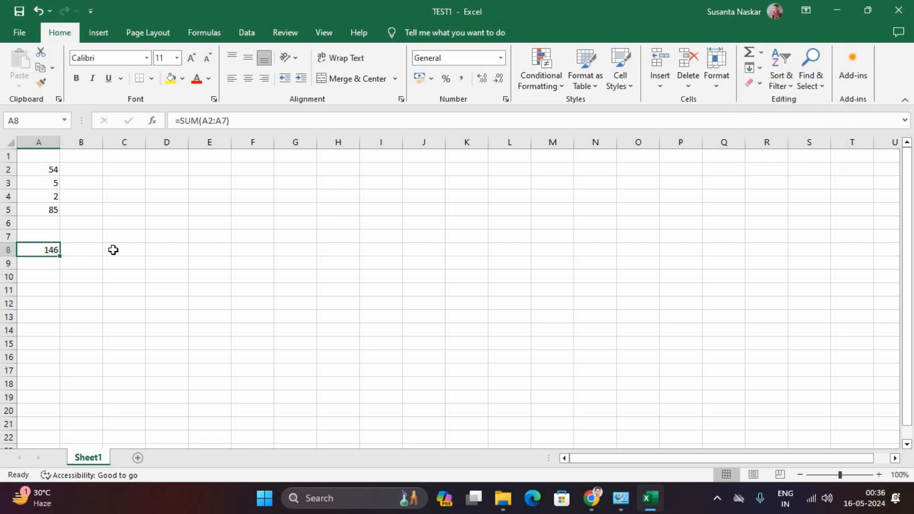
key(Delete)
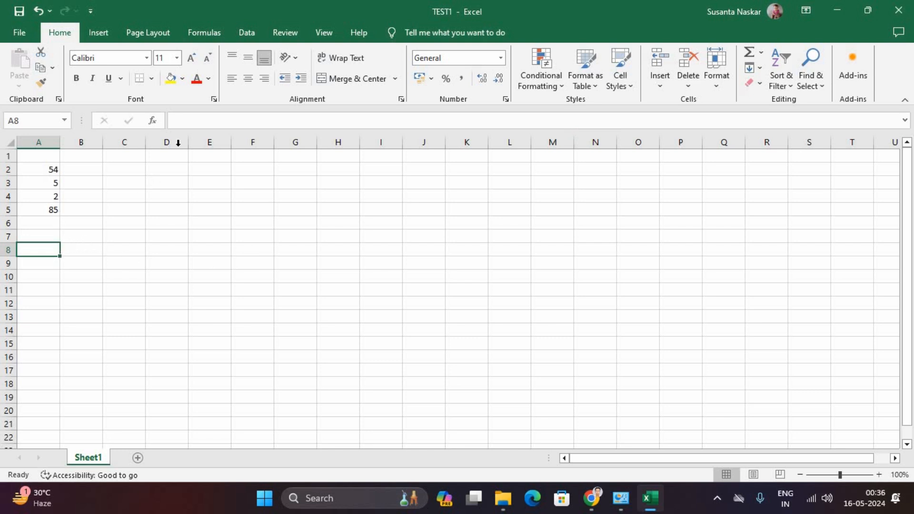
- Examine the formula bar for the empty cells A8, E4, D4 and E5 without entering anything
click(195, 120)
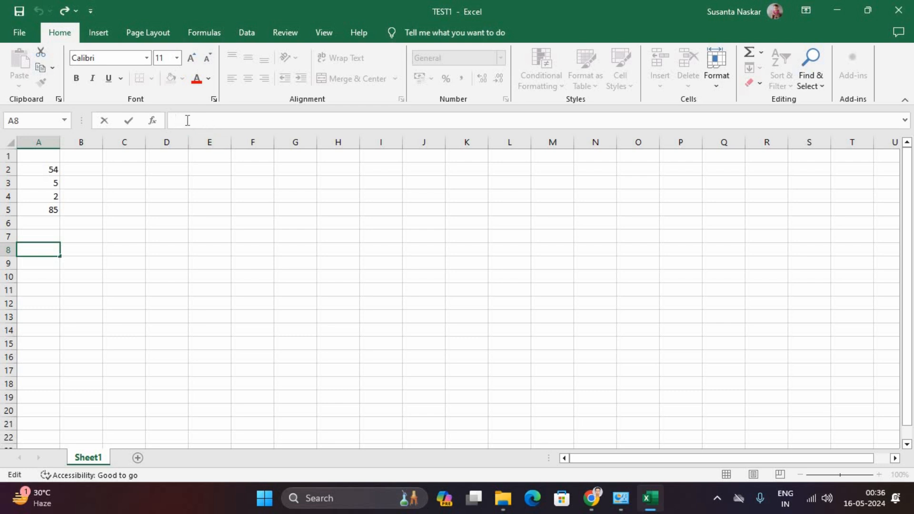
click(230, 199)
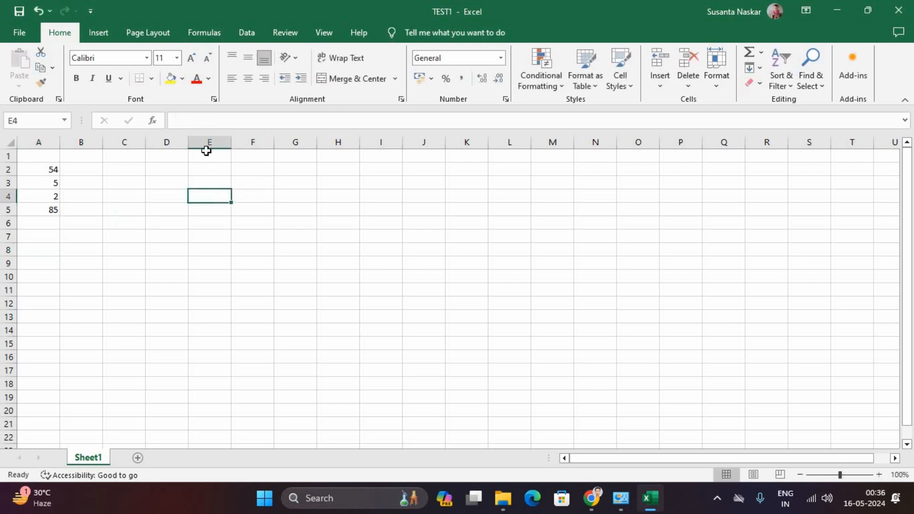
click(190, 120)
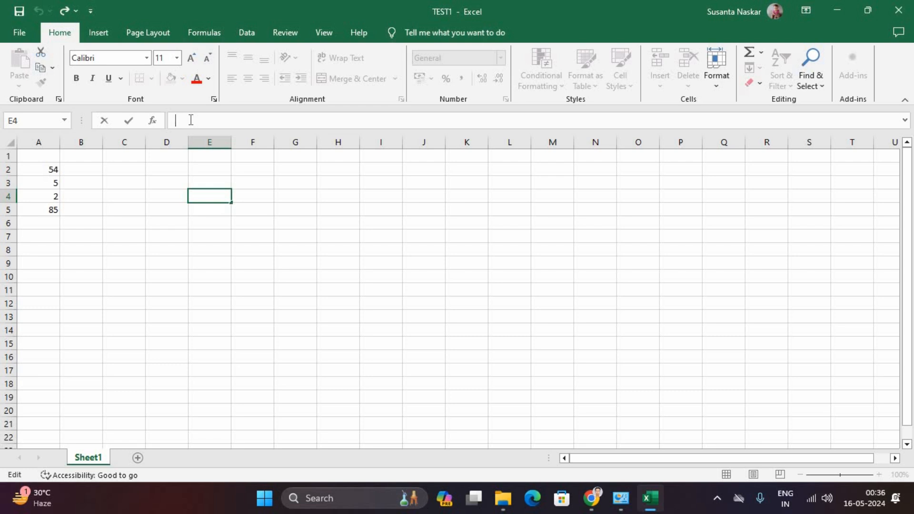
click(148, 192)
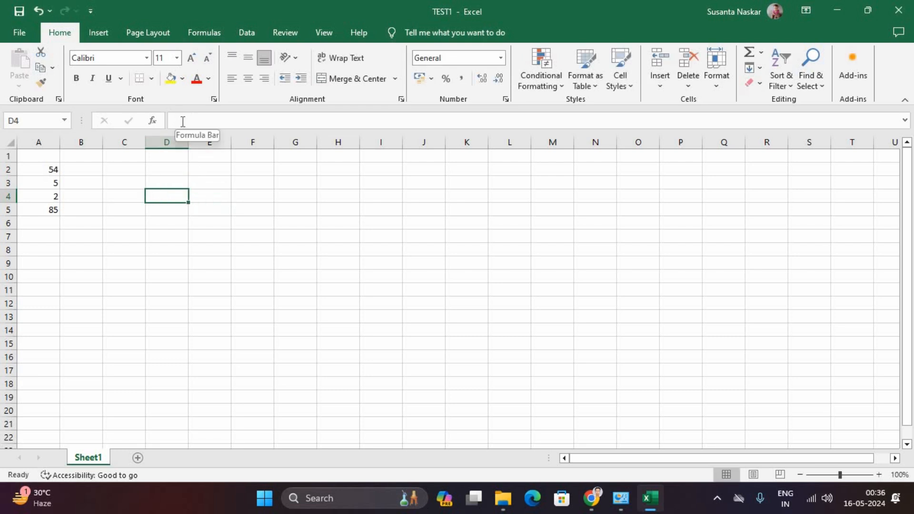
click(224, 210)
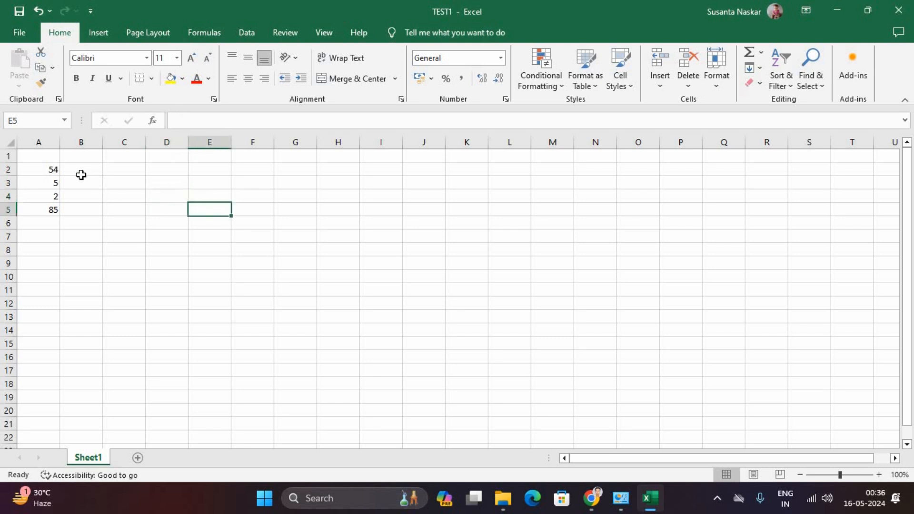
click(188, 120)
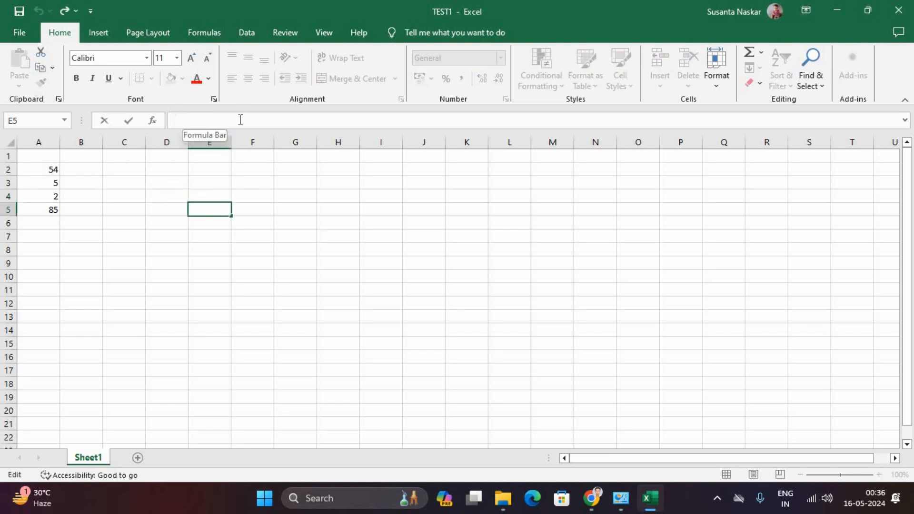
- Total A2:A7 in A8 with AutoSum again, and inspect the whole formula in the formula bar without changing it
drag(51, 171, 54, 252)
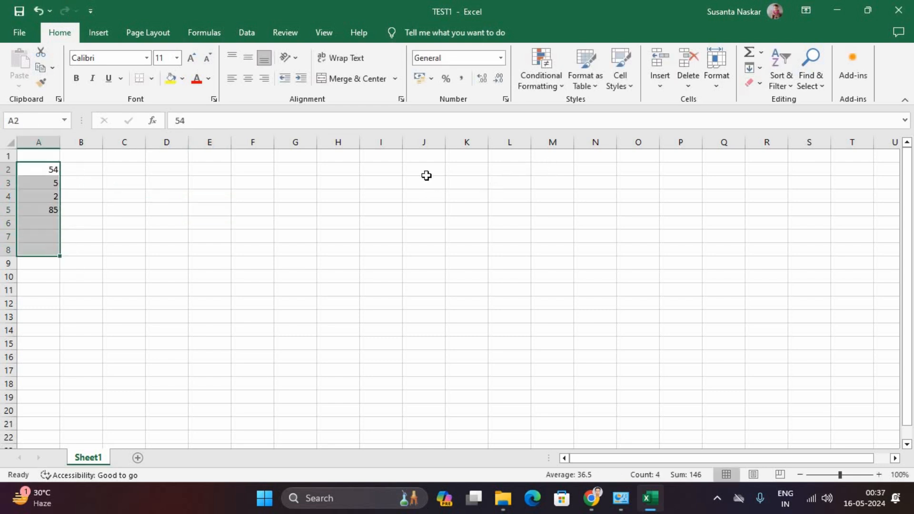
click(750, 54)
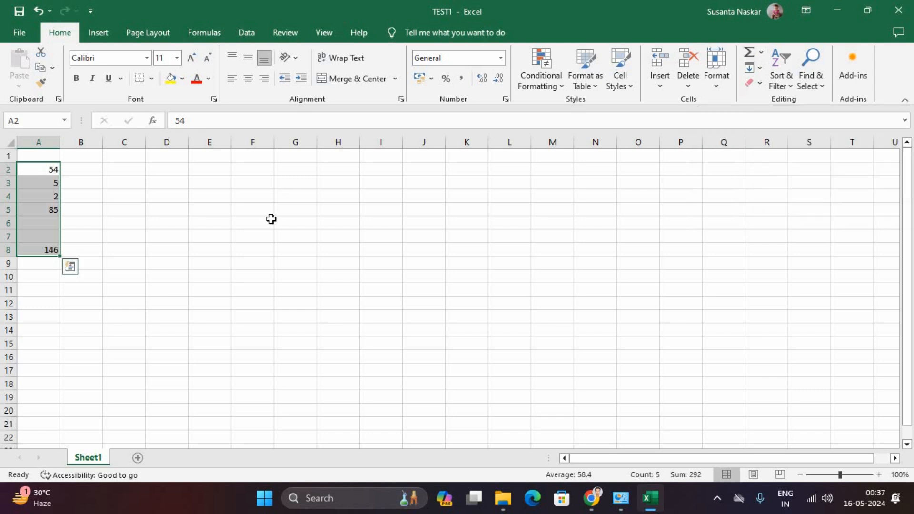
click(269, 220)
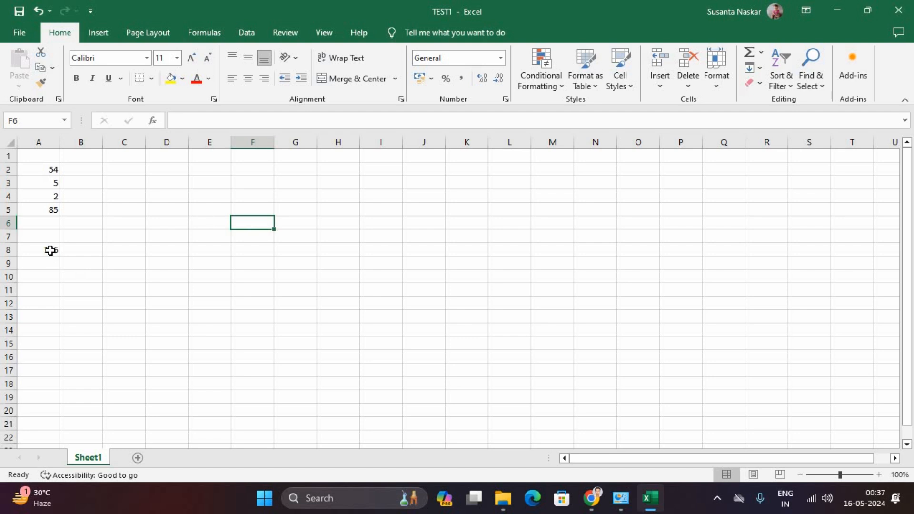
click(50, 251)
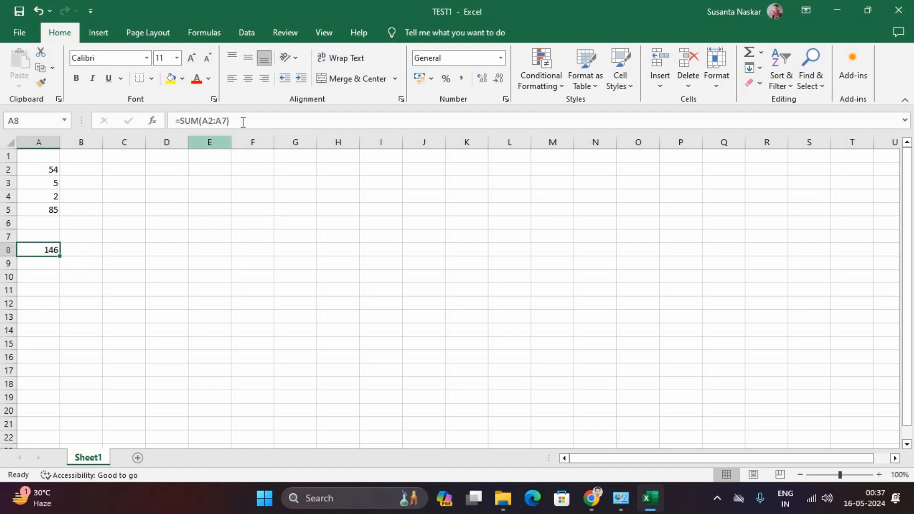
drag(241, 122, 151, 122)
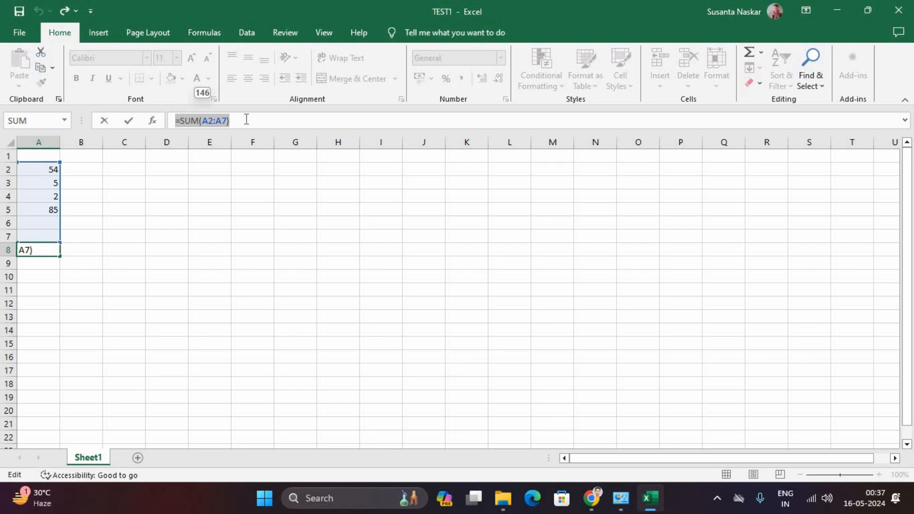
key(Escape)
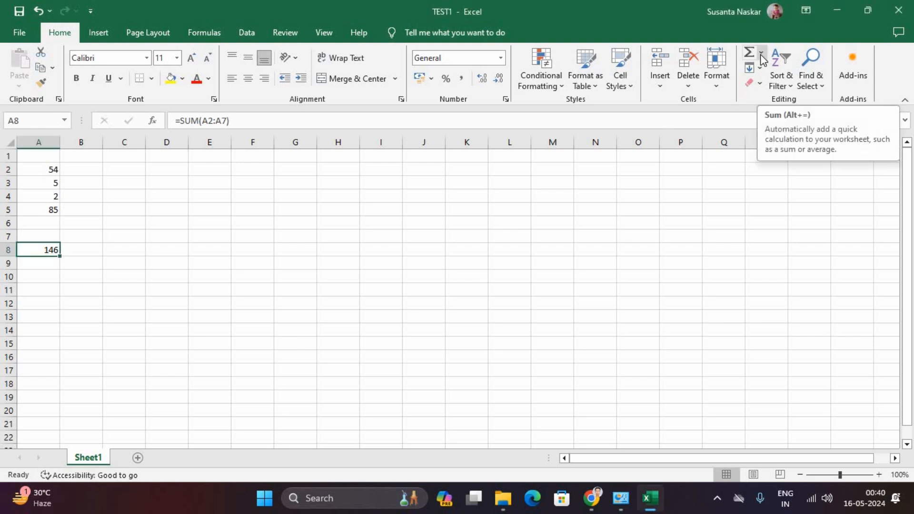
- Review the list of AutoSum functions, and clear the total from A8
click(762, 55)
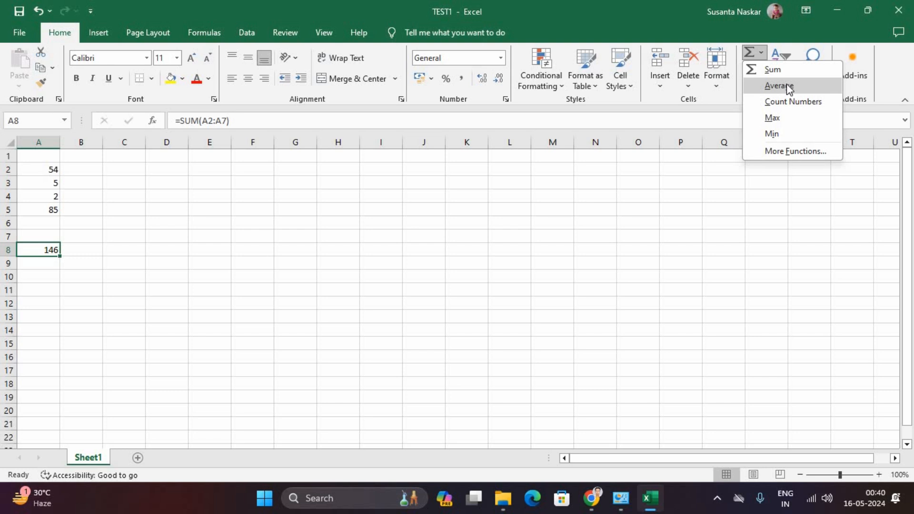
click(310, 177)
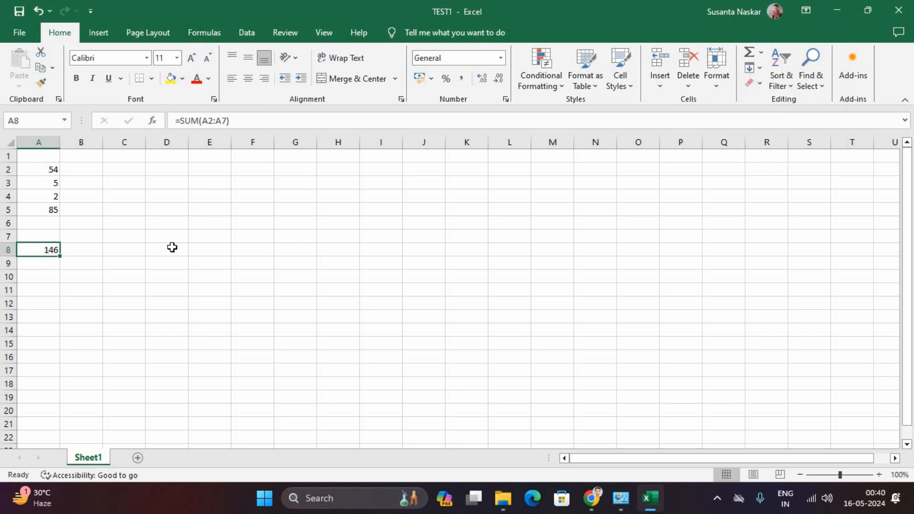
key(Delete)
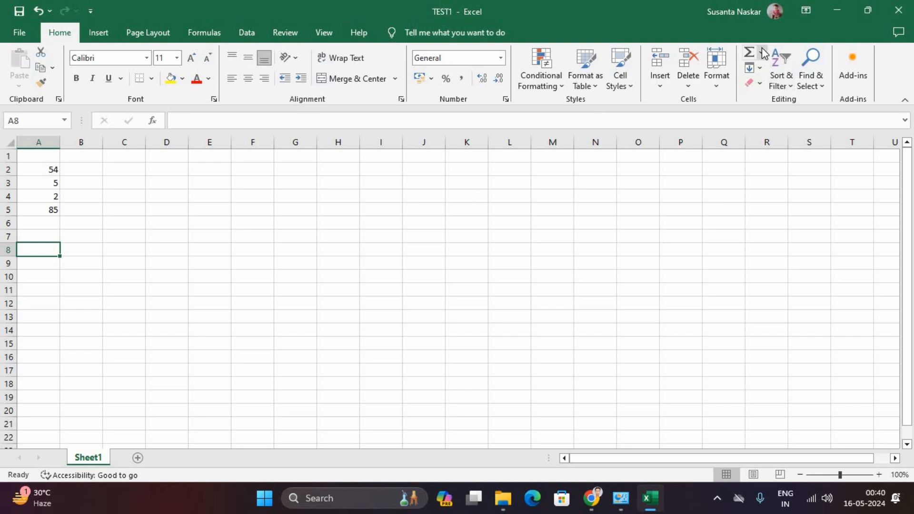
- Calculate the average of column A's numbers in A8 with the Average function, and clear it after comparing it with A2:A5
drag(58, 170, 52, 249)
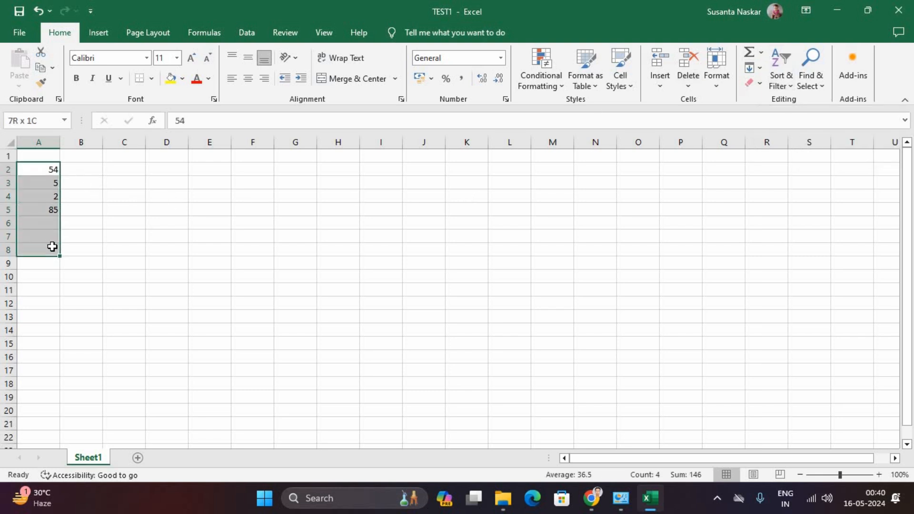
click(762, 52)
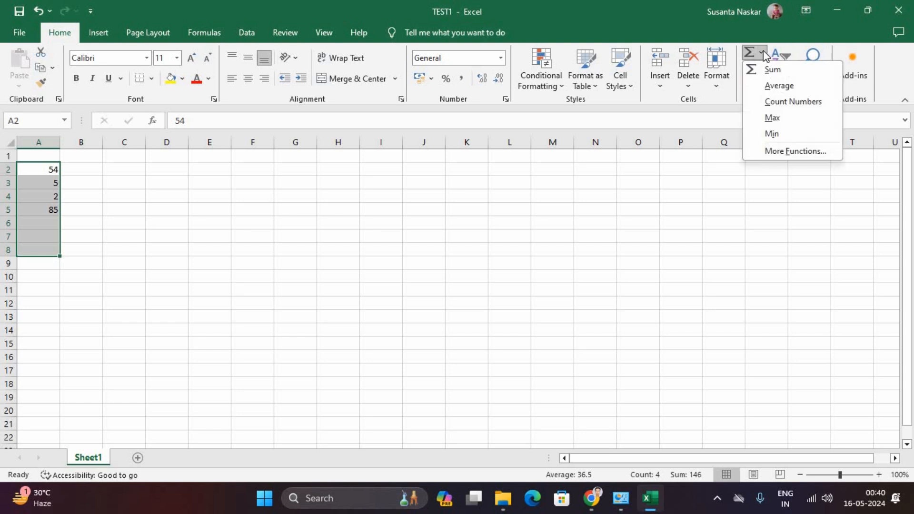
click(779, 86)
click(260, 239)
drag(53, 174, 53, 212)
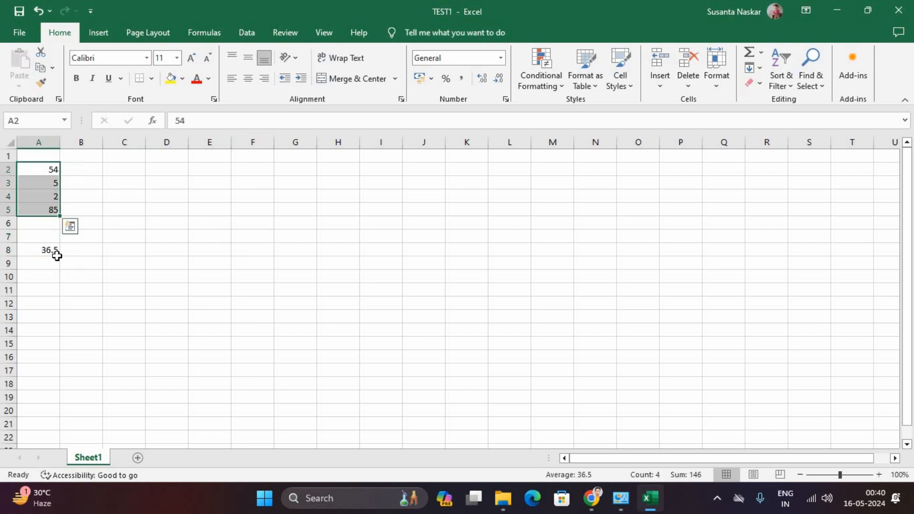
click(50, 250)
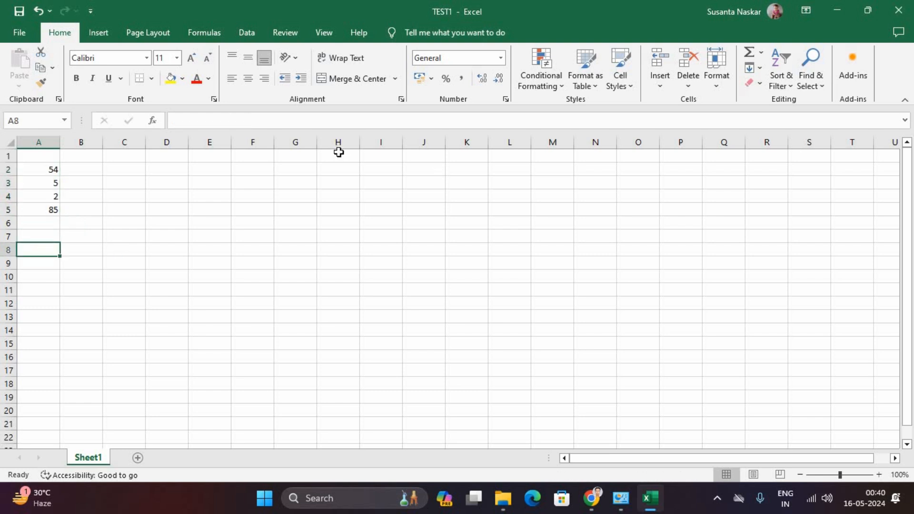
- Count the numeric entries of column A in A8 with the Count Numbers function, and check the result against A2:A5
drag(55, 170, 55, 210)
drag(57, 247, 57, 252)
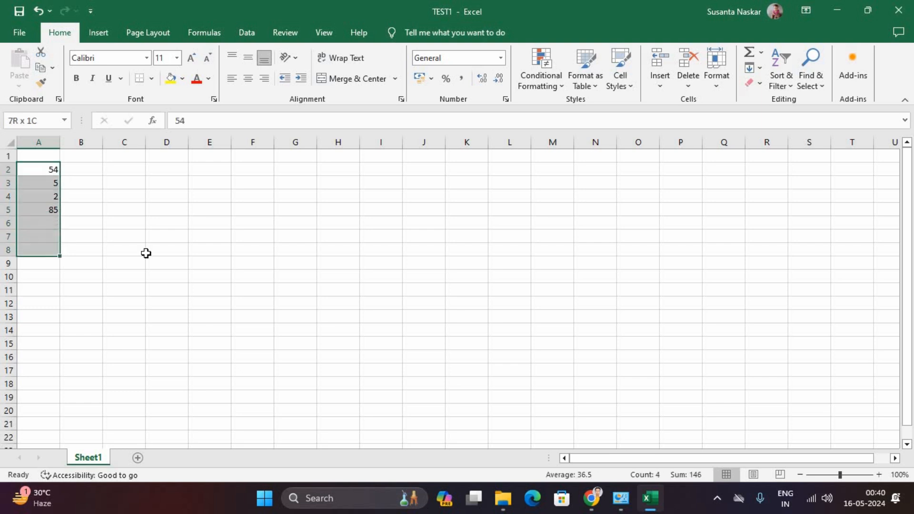
click(761, 53)
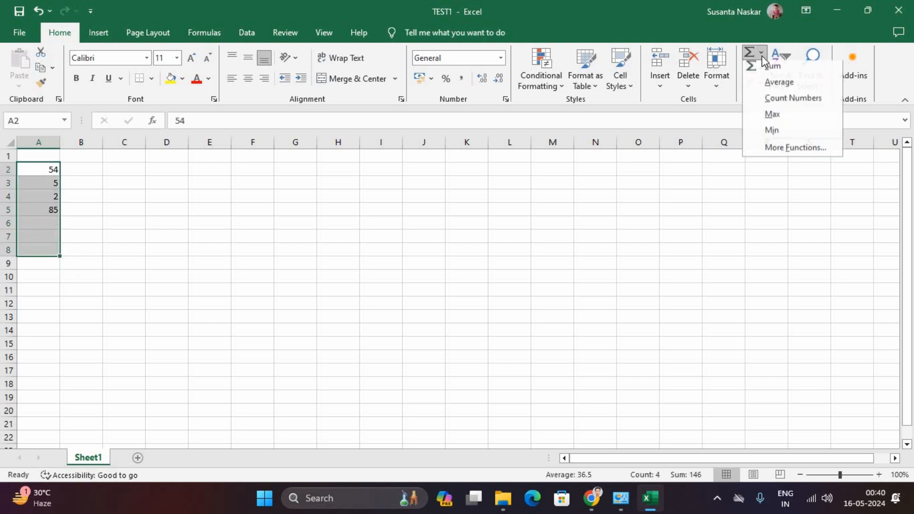
click(777, 106)
click(257, 222)
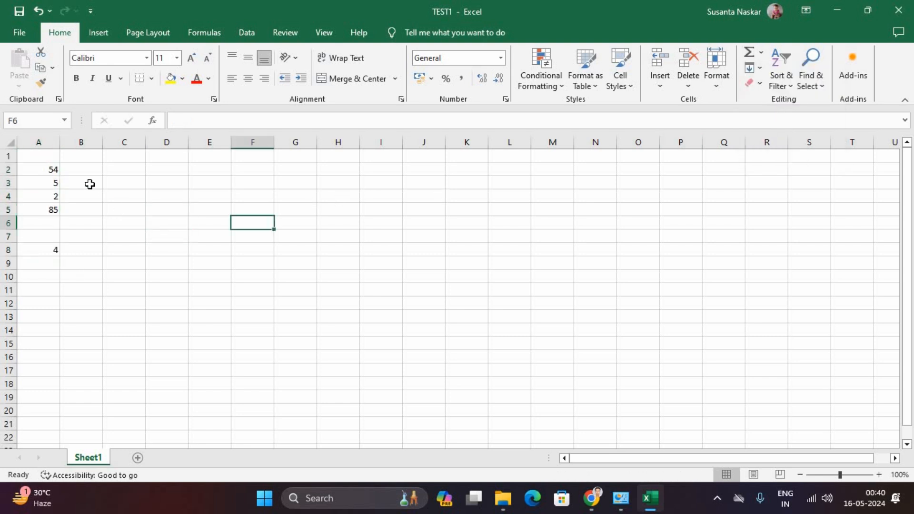
drag(45, 171, 46, 210)
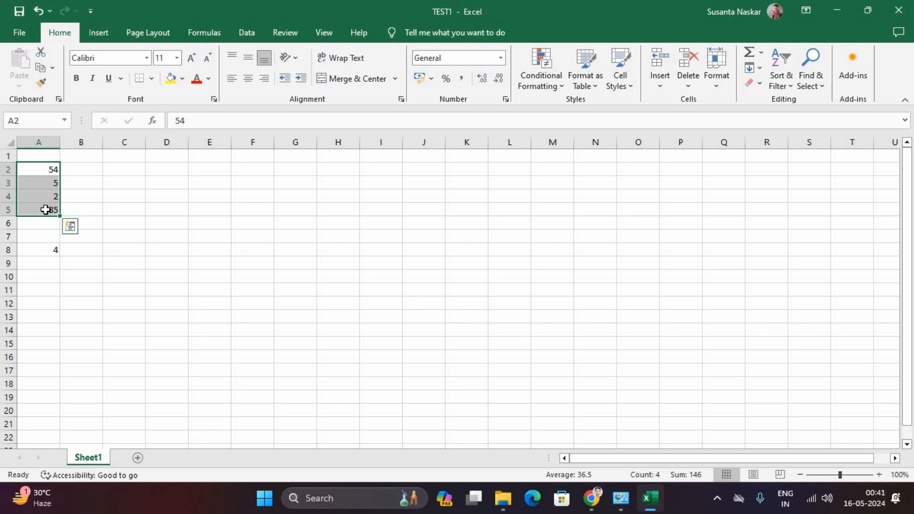
click(117, 202)
click(53, 183)
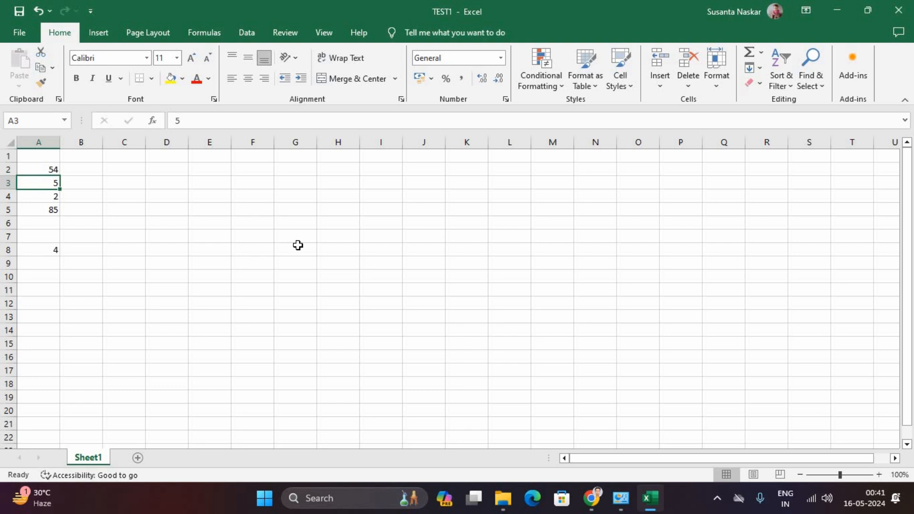
- Replace the number in A3 with the text ddd, and check how the count in A8 responds
text(ddd)
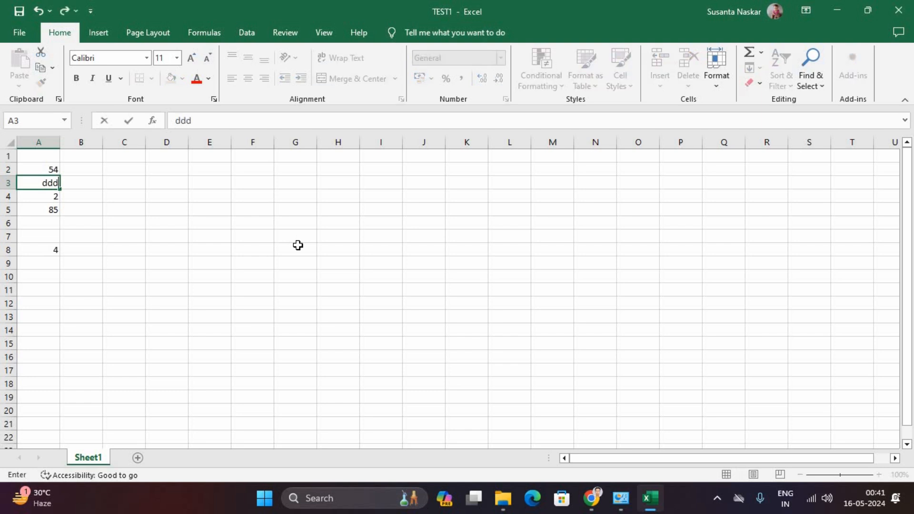
click(299, 245)
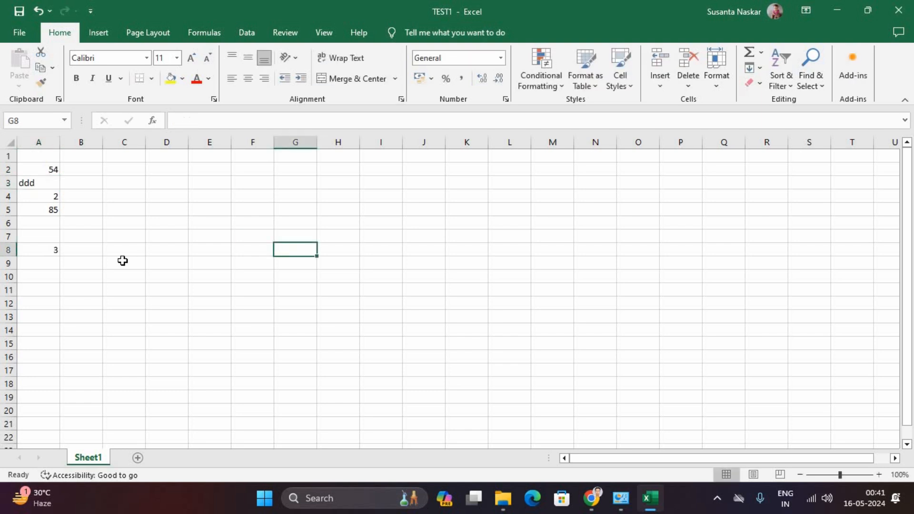
click(52, 249)
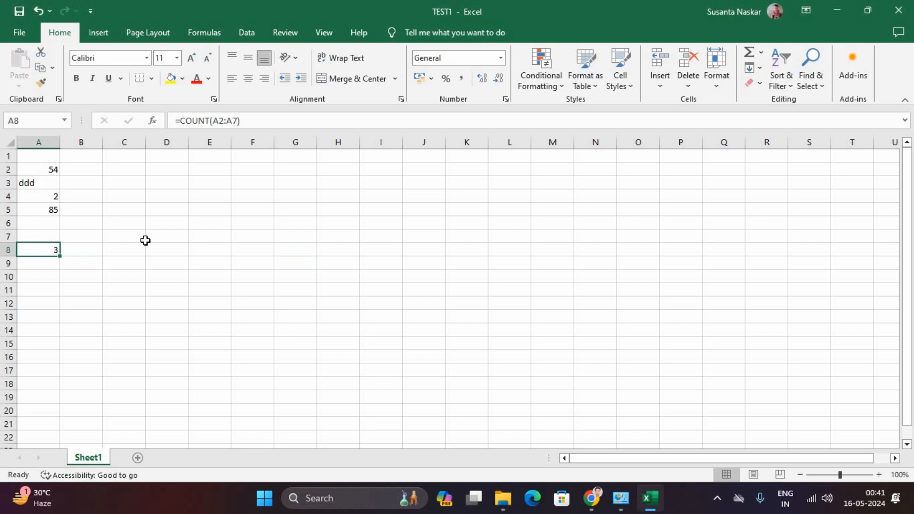
- Clear the text from A3 and enter the number 45 there instead
click(44, 181)
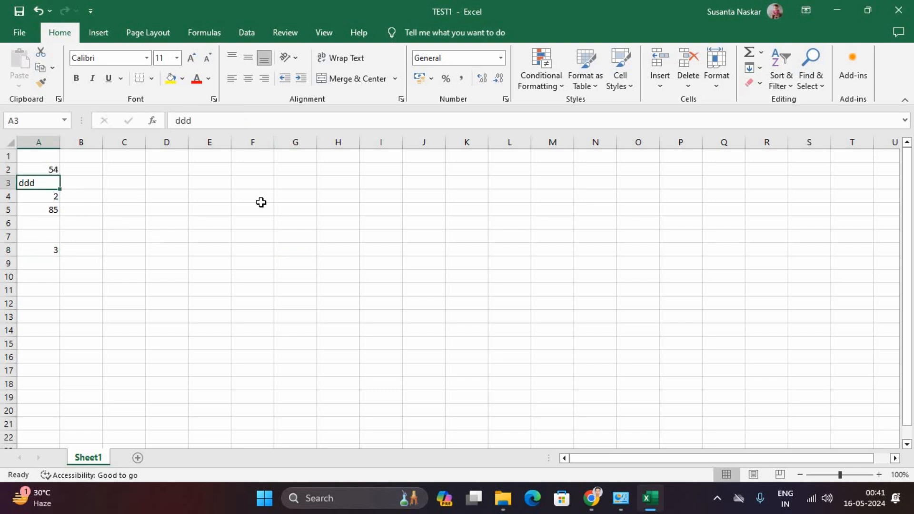
key(Delete)
text(45)
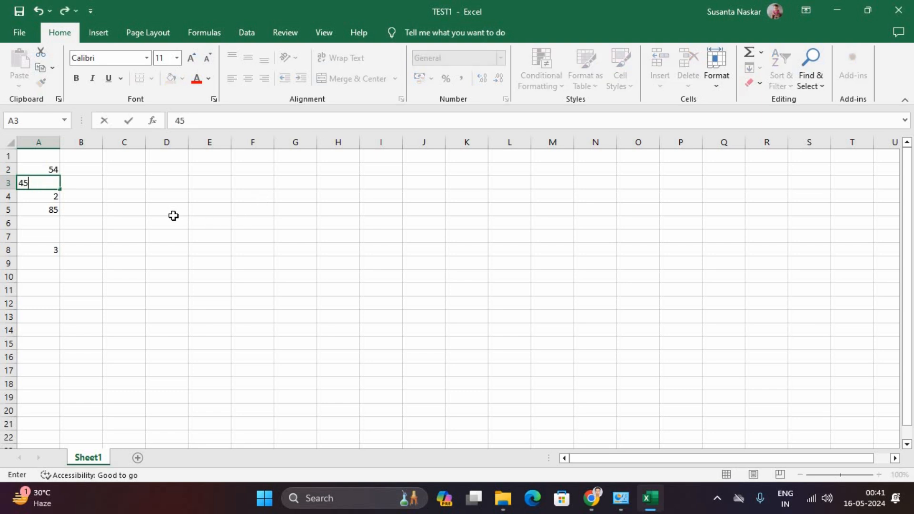
click(173, 211)
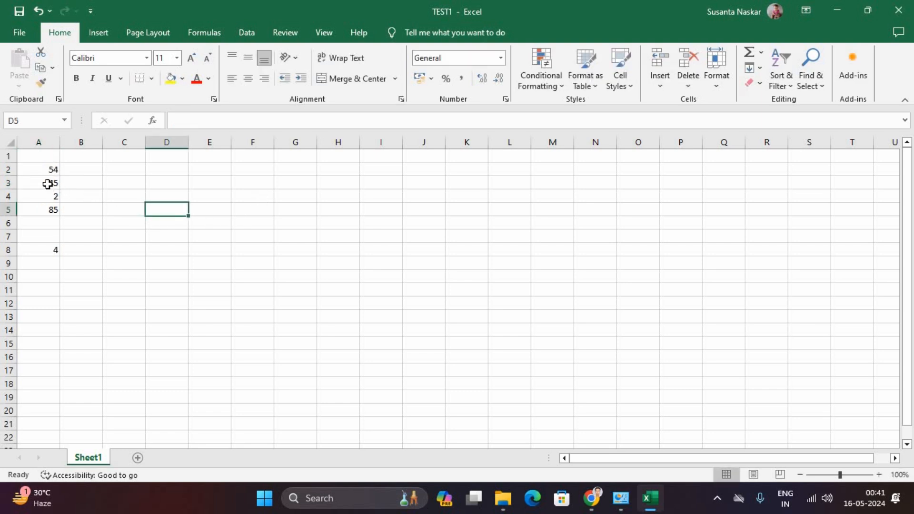
- Compare the count in A8 with the numbers in A2:A5, and clear the count formula from A8
drag(49, 171, 51, 210)
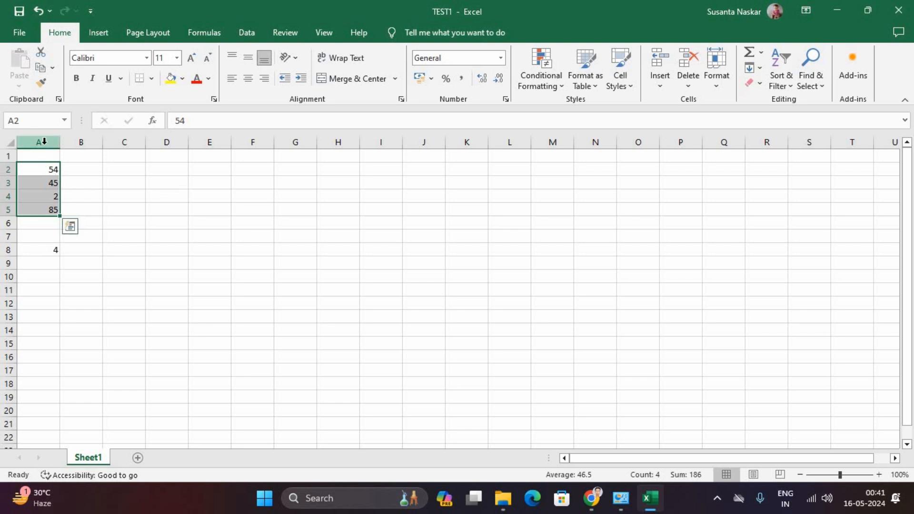
click(51, 197)
drag(51, 170, 53, 254)
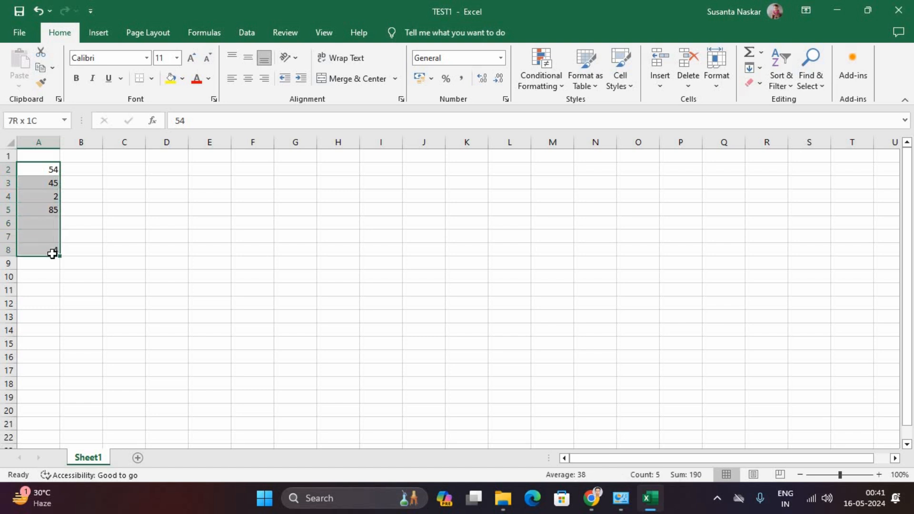
click(763, 54)
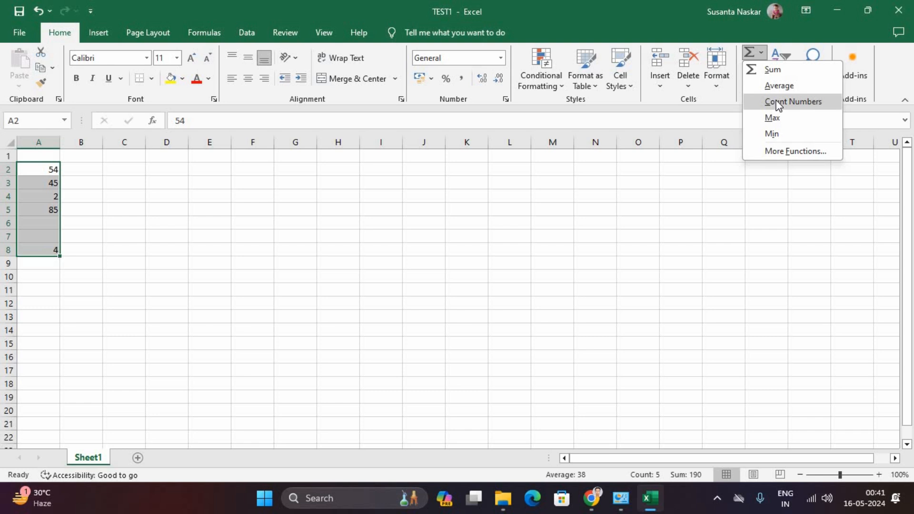
key(Escape)
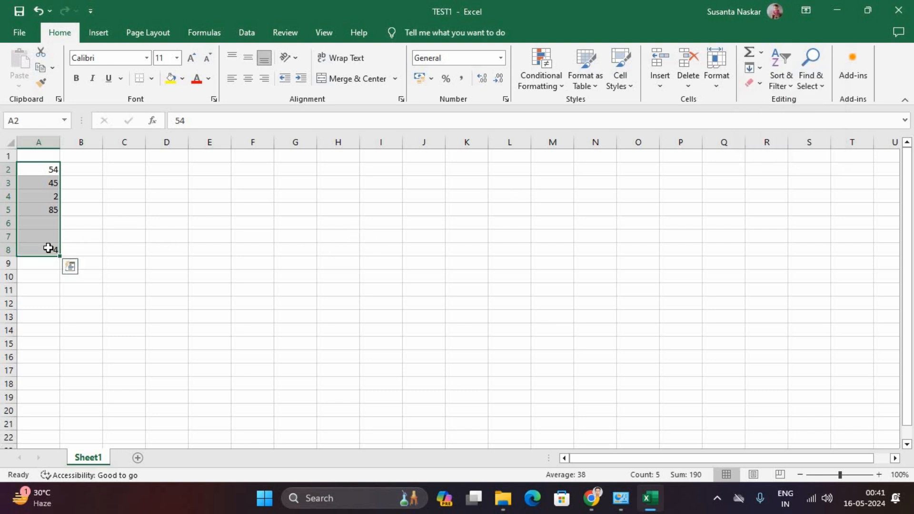
click(49, 245)
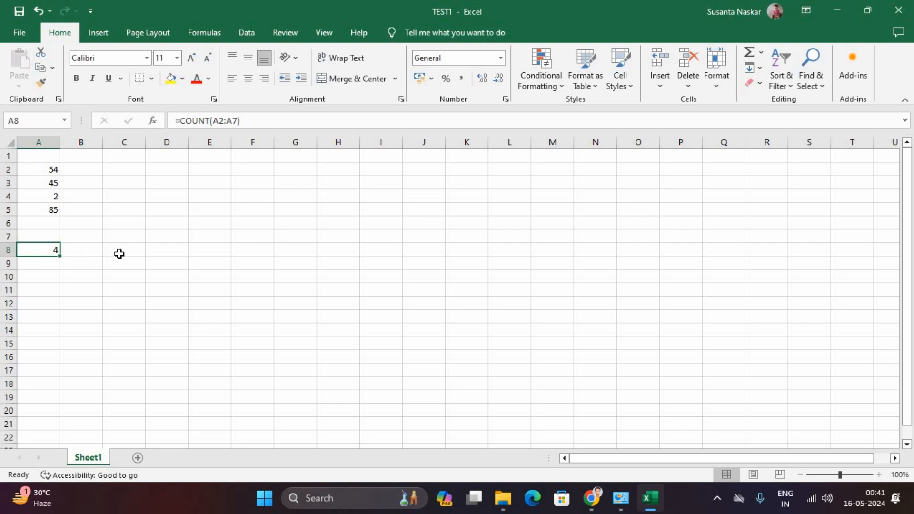
key(Delete)
- Find the largest number of column A in A7 with the Max function, and check its formula against A2:A5
drag(53, 171, 53, 238)
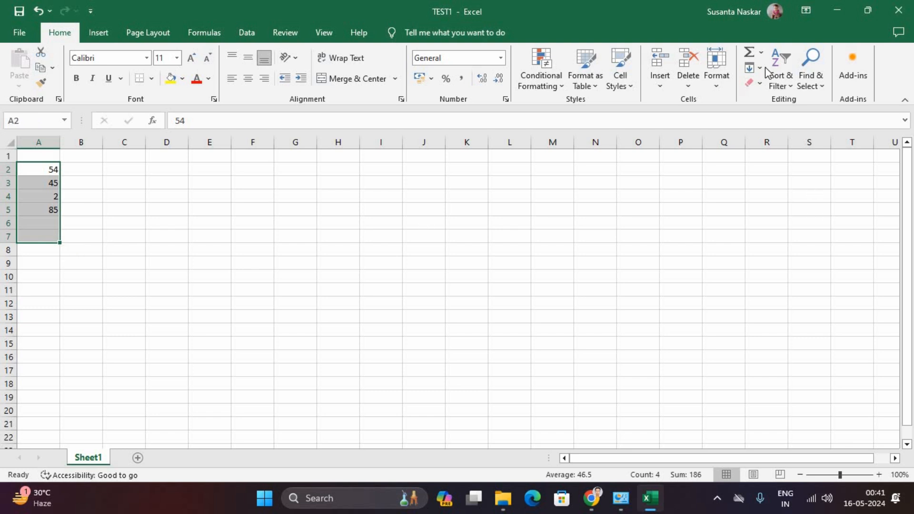
click(760, 53)
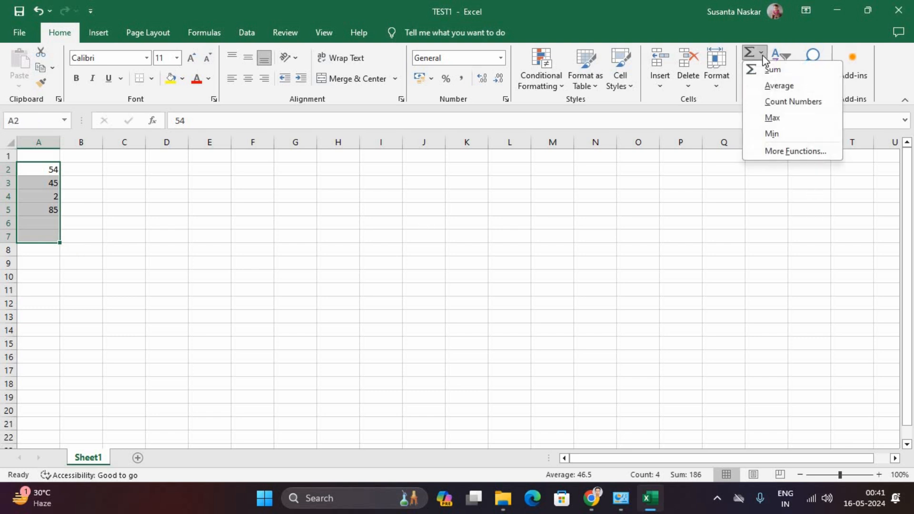
click(773, 118)
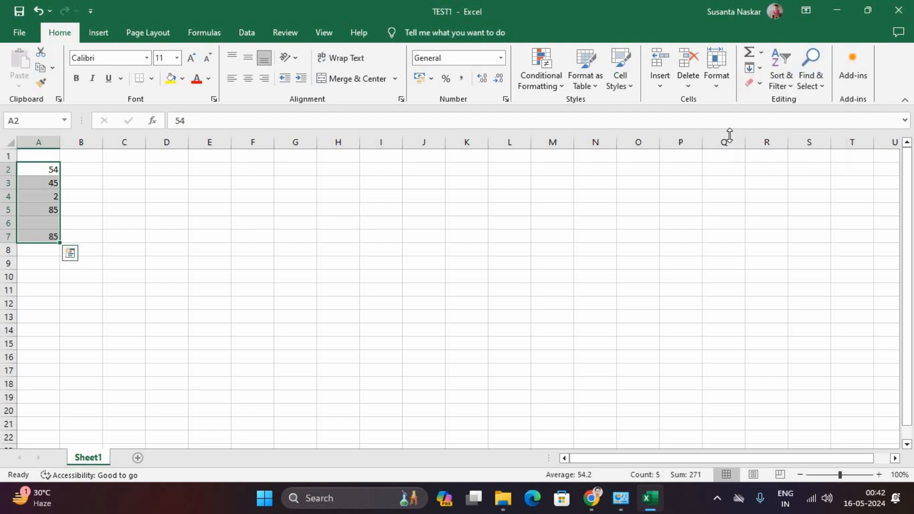
click(216, 239)
drag(47, 170, 49, 208)
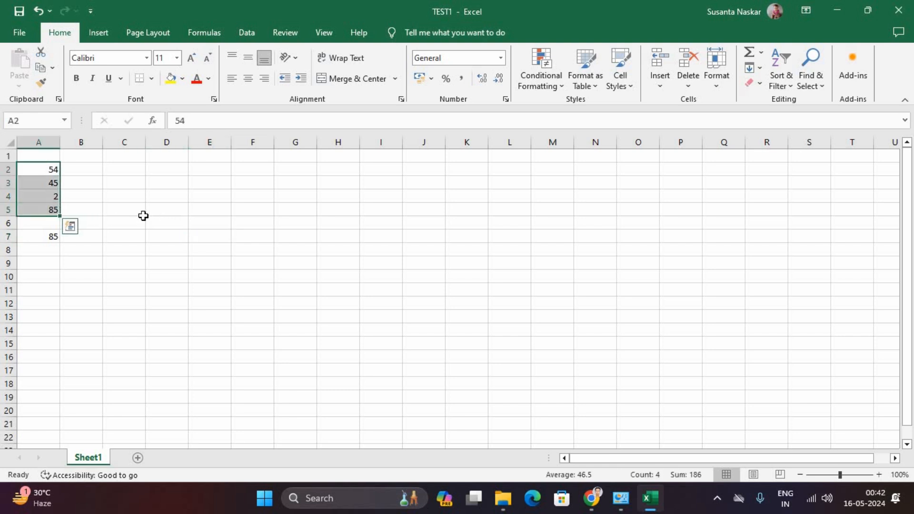
click(47, 237)
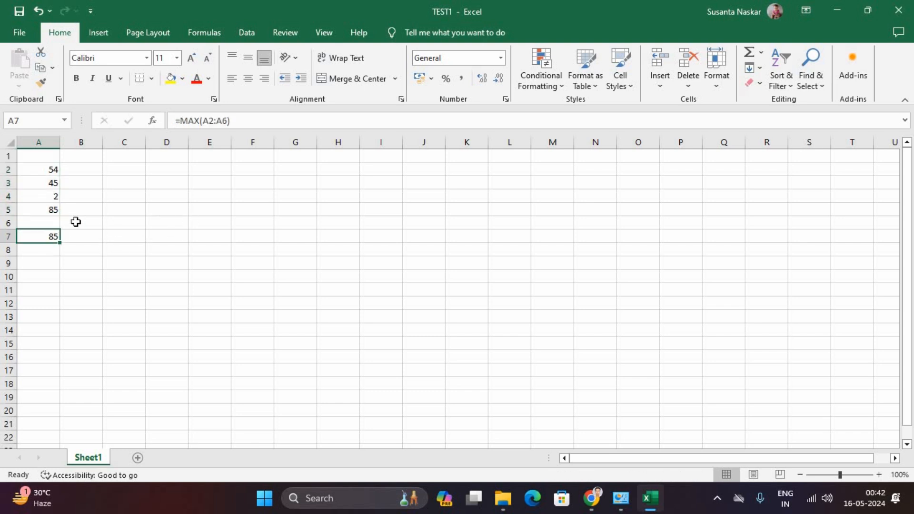
- Change A5 to 44 and A2 to 25 to test how the maximum in A7 updates
click(53, 210)
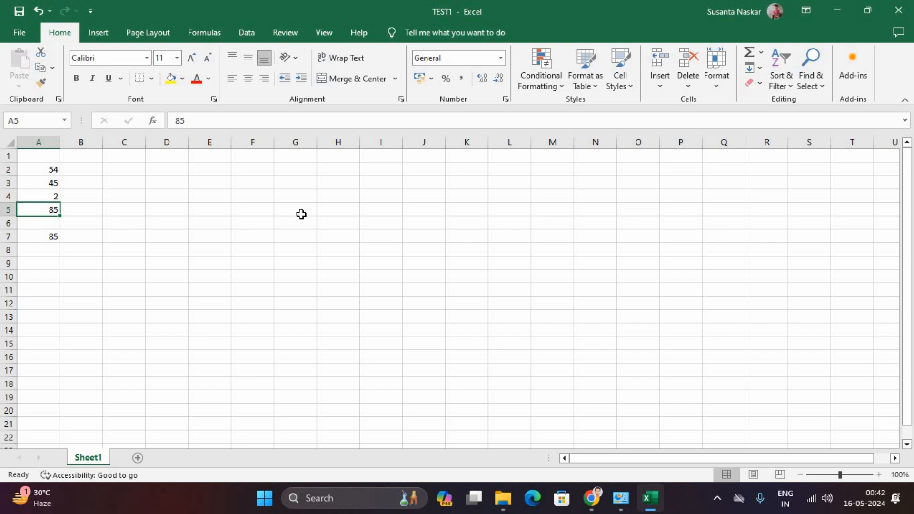
text(44)
click(301, 214)
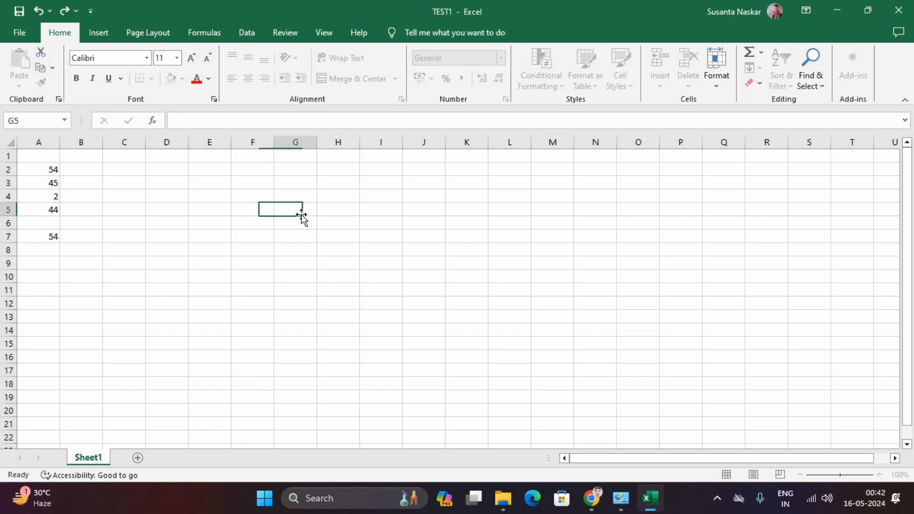
drag(53, 169, 53, 209)
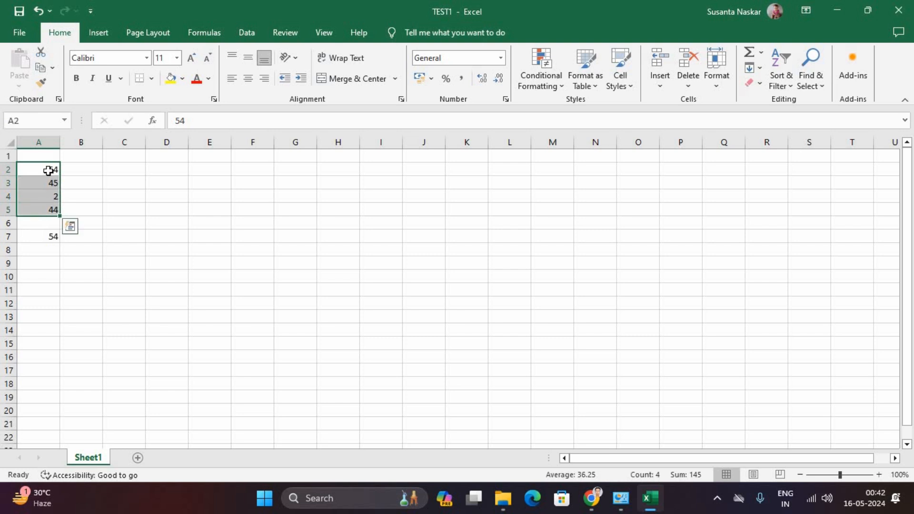
click(52, 170)
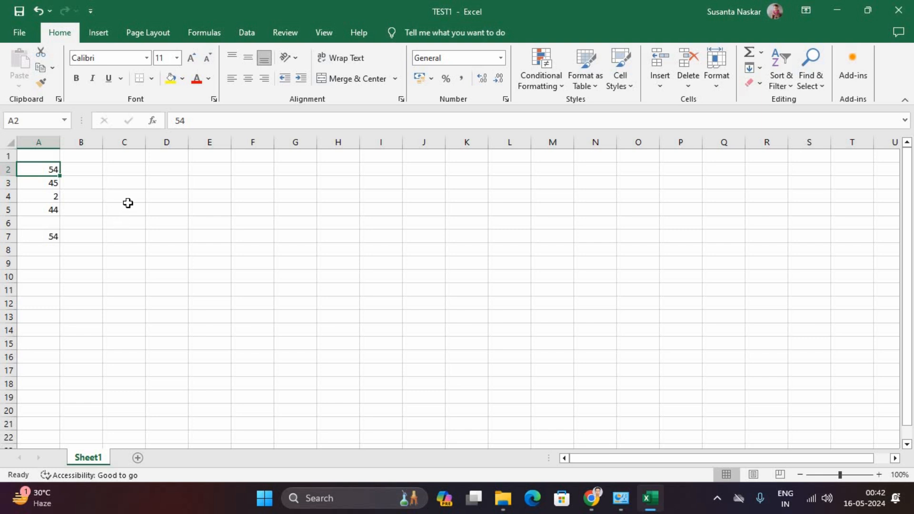
text(25)
click(92, 208)
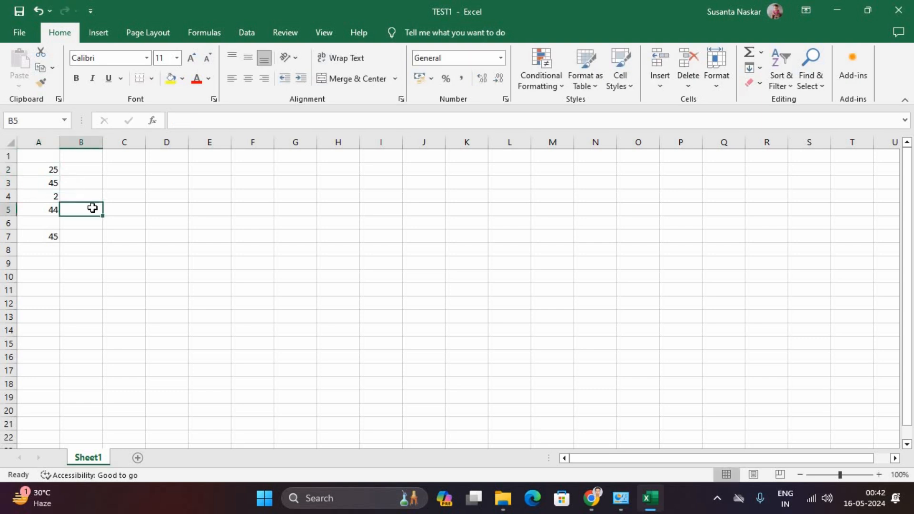
- Compare the maximum in A7 with A3 and the range A2:A5, and clear the Max formula from A7
click(51, 185)
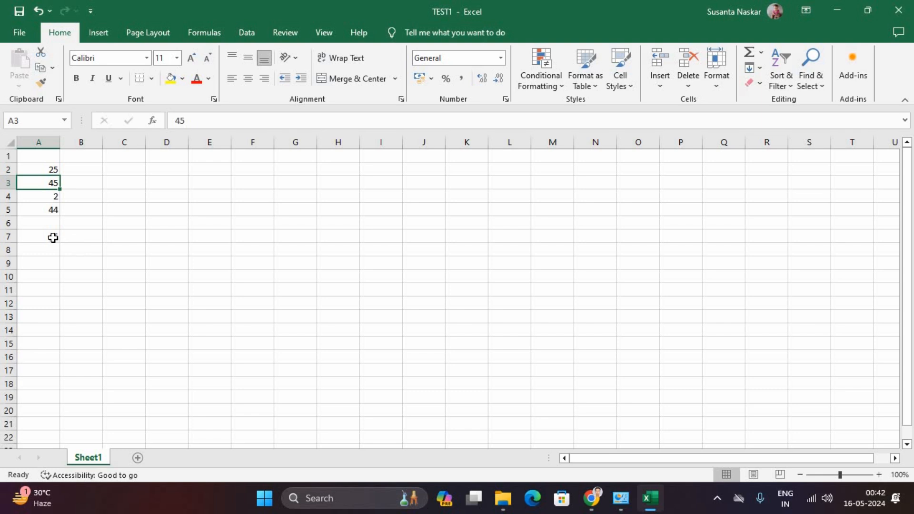
drag(47, 168, 47, 208)
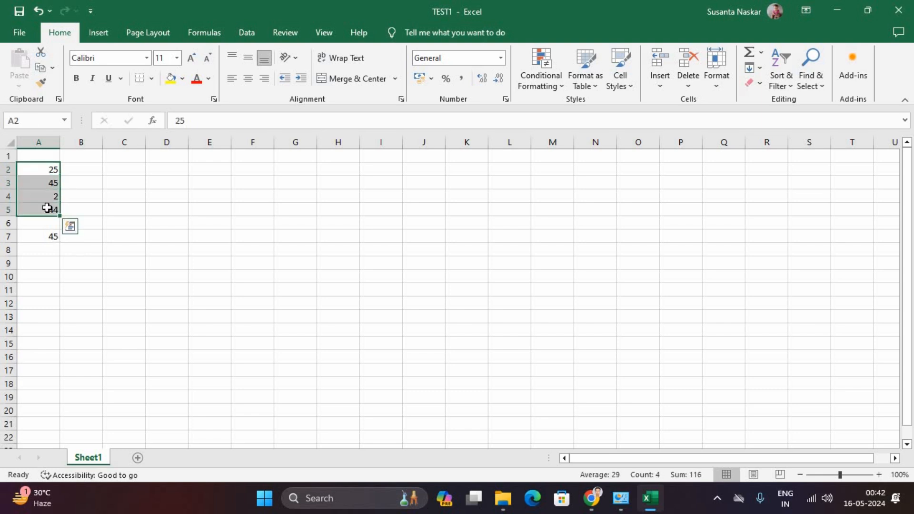
click(110, 192)
drag(50, 170, 52, 209)
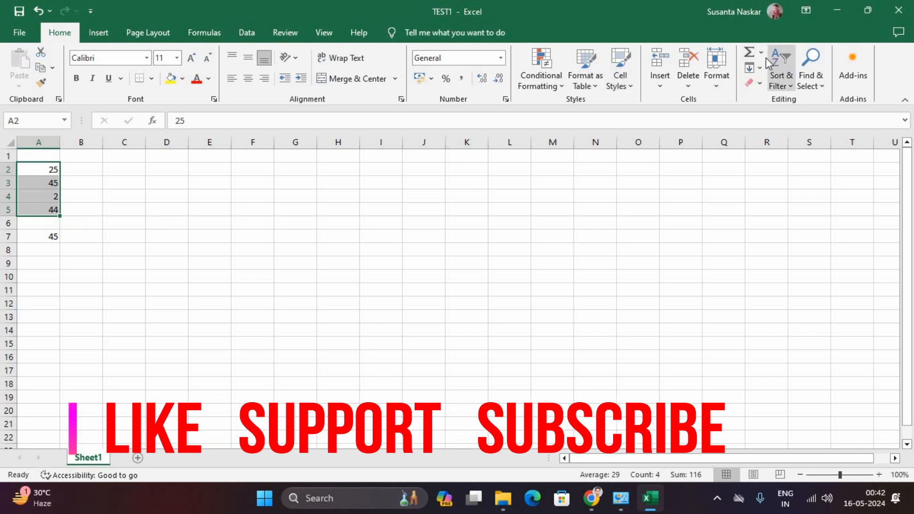
click(182, 240)
drag(54, 171, 54, 212)
click(44, 232)
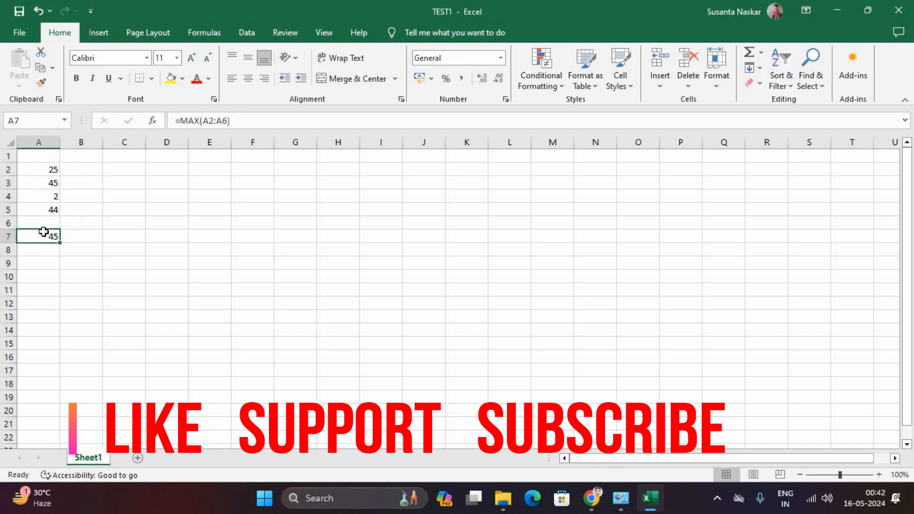
key(Delete)
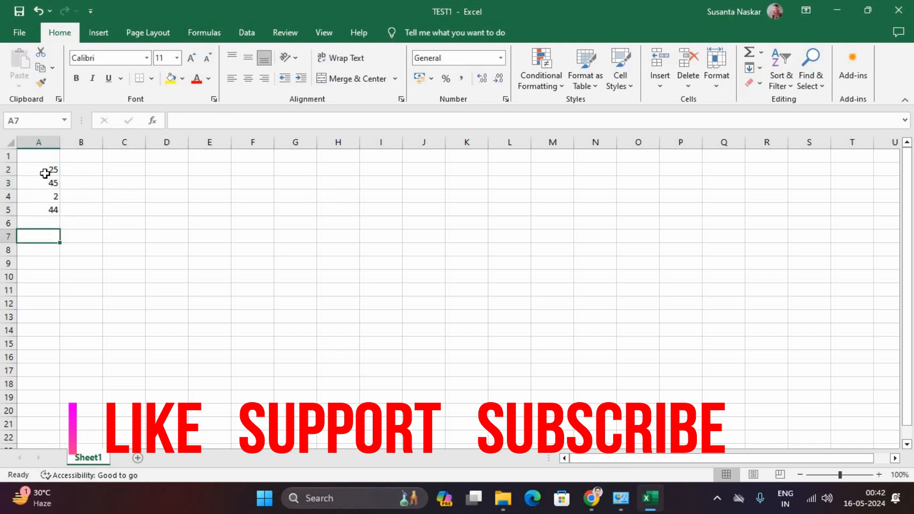
- Find the smallest number of column A in A7 with the Min function, and check its formula against the column
drag(45, 173, 45, 239)
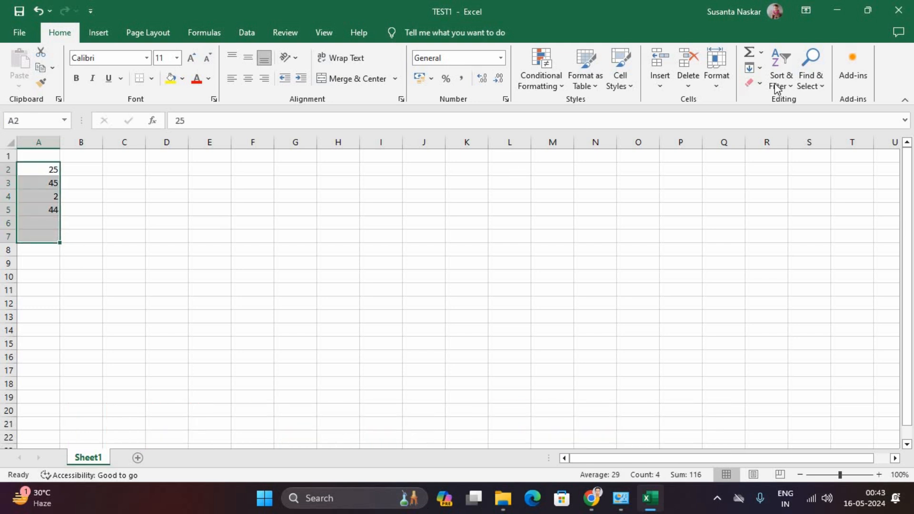
click(762, 55)
click(778, 131)
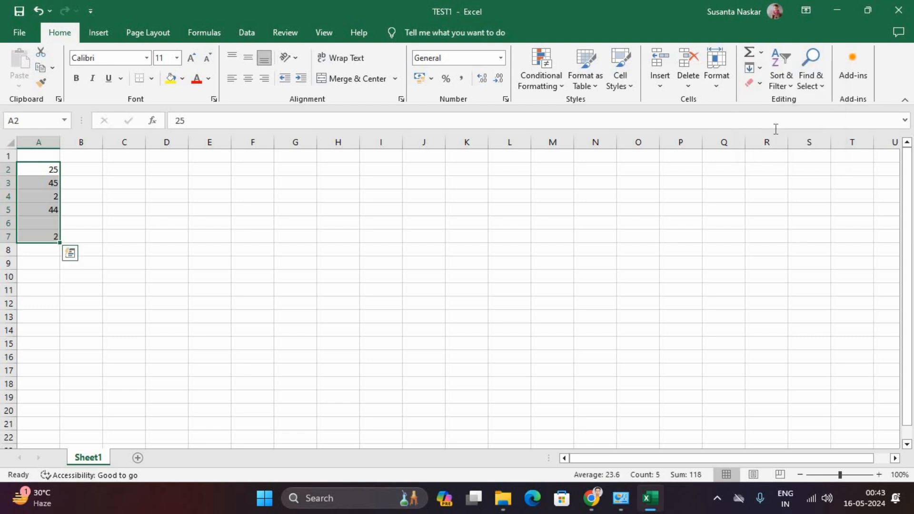
click(327, 221)
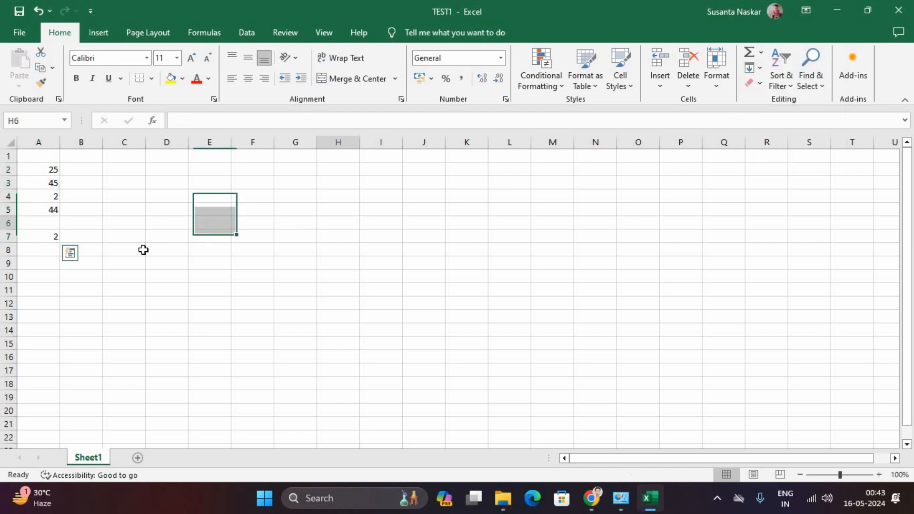
click(43, 235)
drag(52, 170, 50, 238)
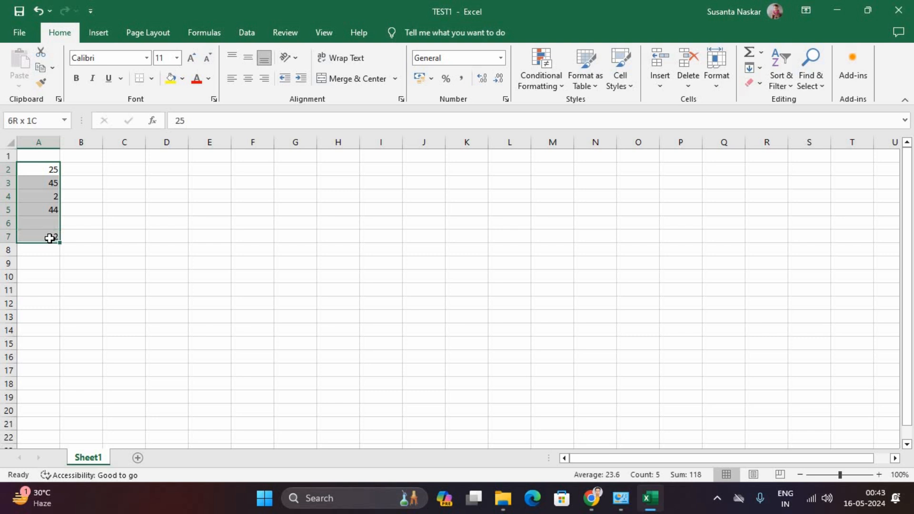
click(103, 232)
click(51, 236)
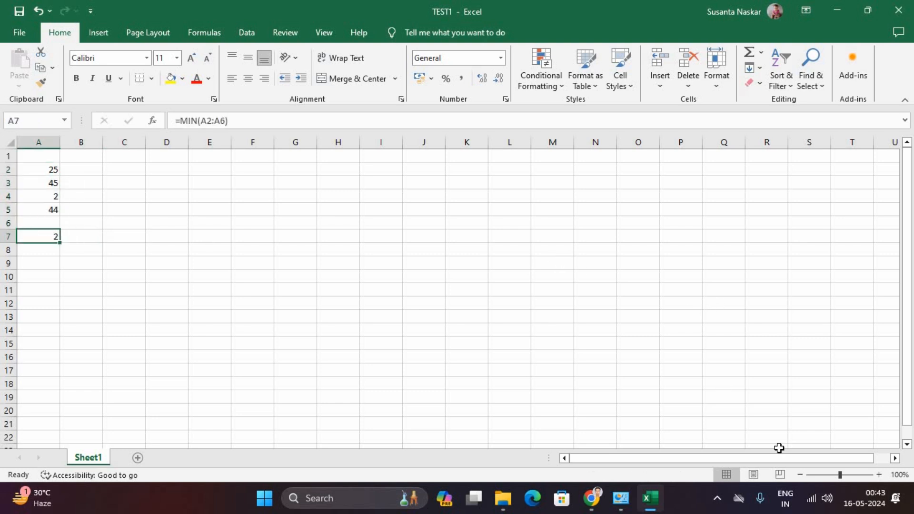